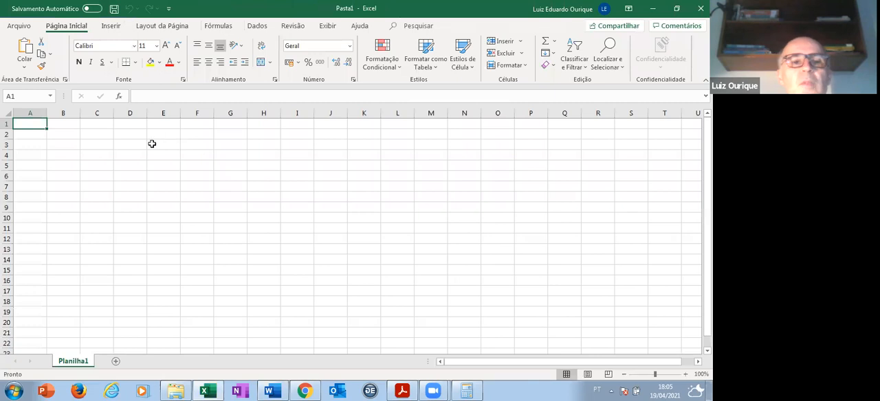
pyautogui.click(143, 143)
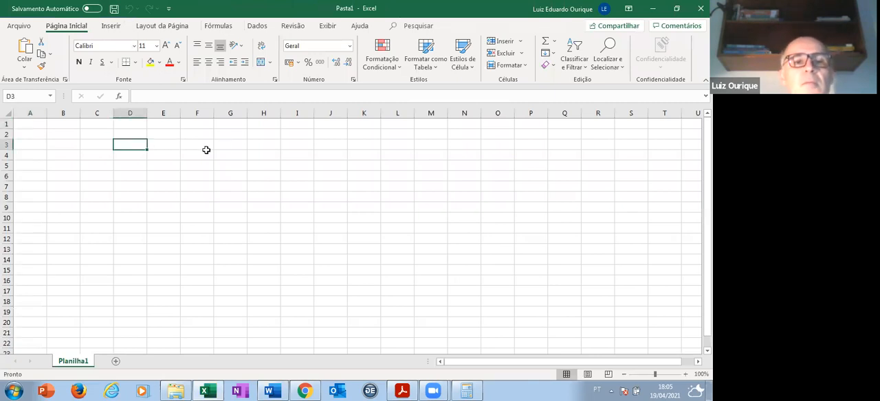
pyautogui.click(177, 145)
pyautogui.hotkey('shift', 'Right')
pyautogui.hotkey('shift', 'Right')
pyautogui.hotkey('shift', 'Right')
pyautogui.hotkey('shift', 'Right')
pyautogui.hotkey('shift', 'Right')
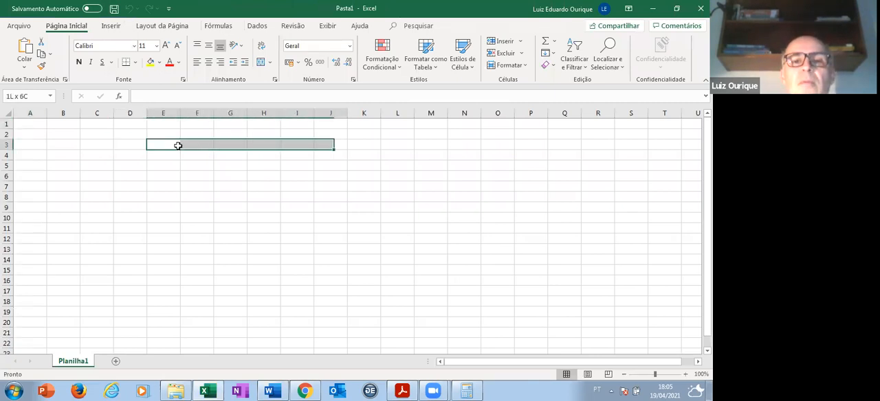
pyautogui.hotkey('shift', 'Right')
# - Enter the table headings "Linhas" in E5 and "Coeficientes" in F5
pyautogui.press('Down')
pyautogui.press('Down')
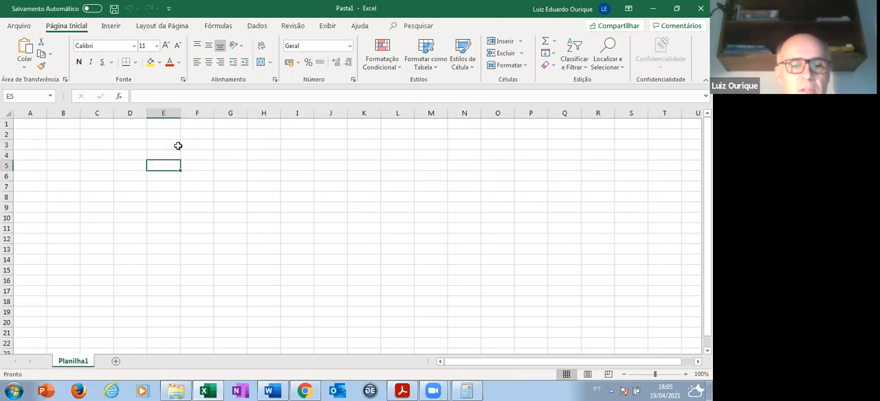
pyautogui.write('Lin')
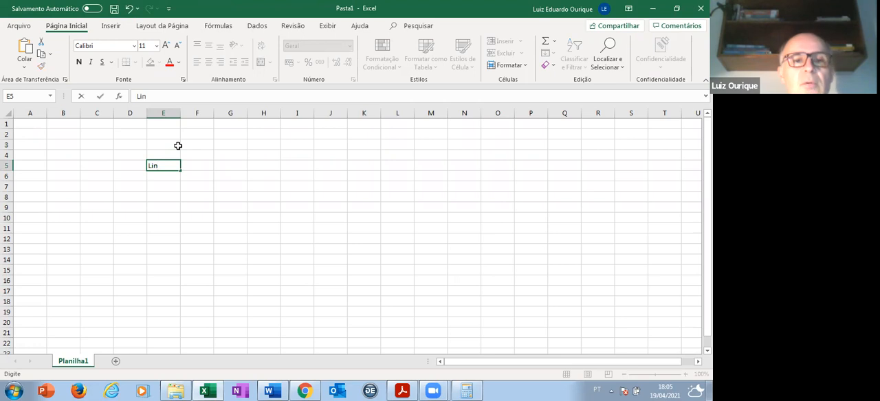
pyautogui.write('has')
pyautogui.press('Tab')
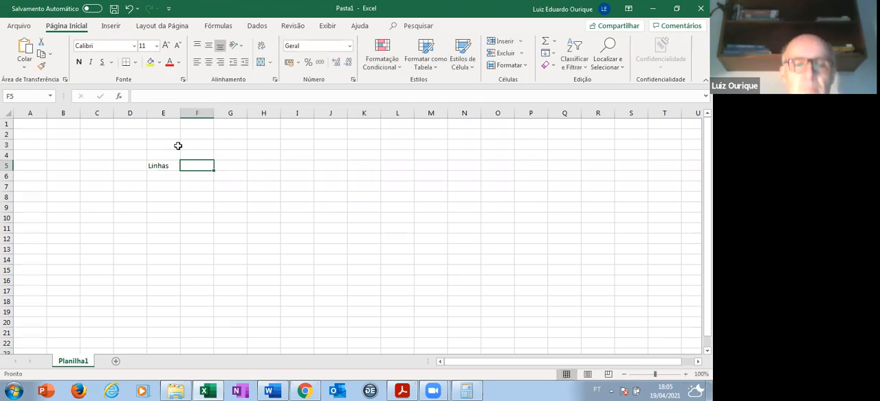
pyautogui.write('Coeficie')
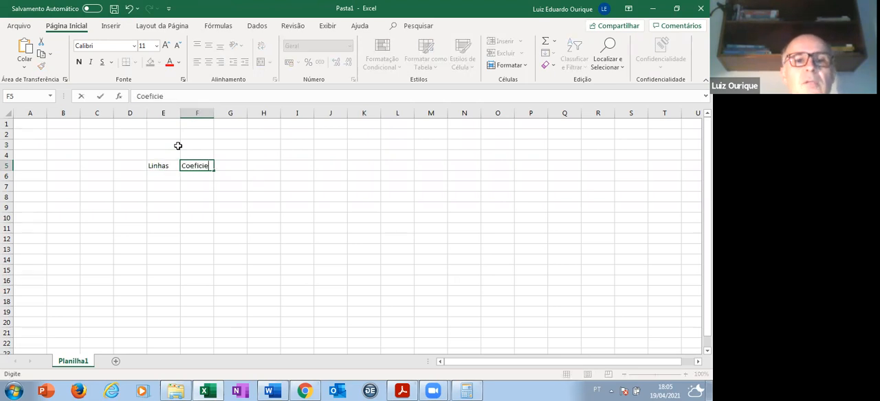
pyautogui.write('ntes')
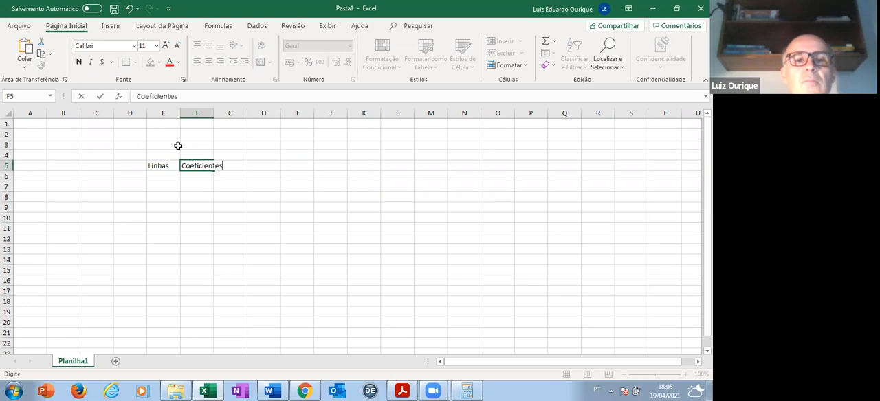
# - Merge cells F5:I5 so the "Coeficientes" heading spans four columns
pyautogui.hotkey('shift', 'Right')
pyautogui.hotkey('shift', 'Right')
pyautogui.hotkey('shift', 'Right')
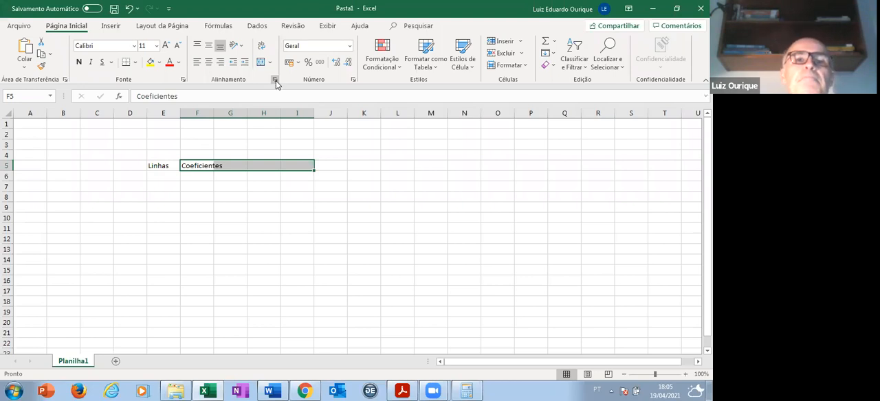
pyautogui.click(274, 80)
pyautogui.click(203, 136)
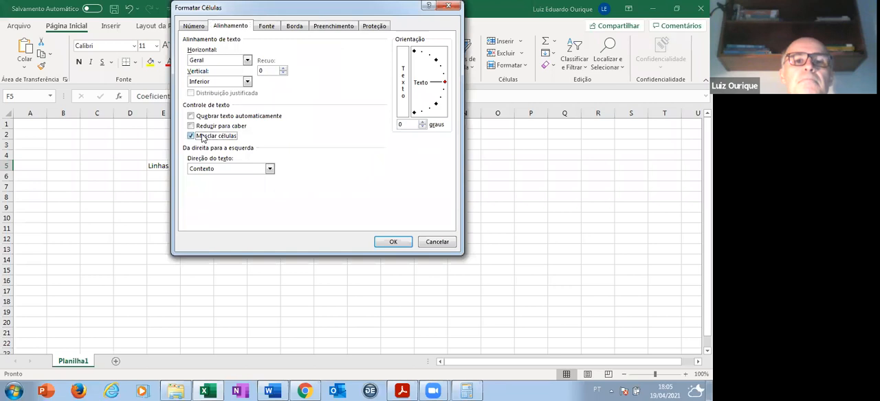
pyautogui.click(393, 242)
# - Enter the heading "Constantes" in J5 and fit column J's width to the text
pyautogui.click(329, 163)
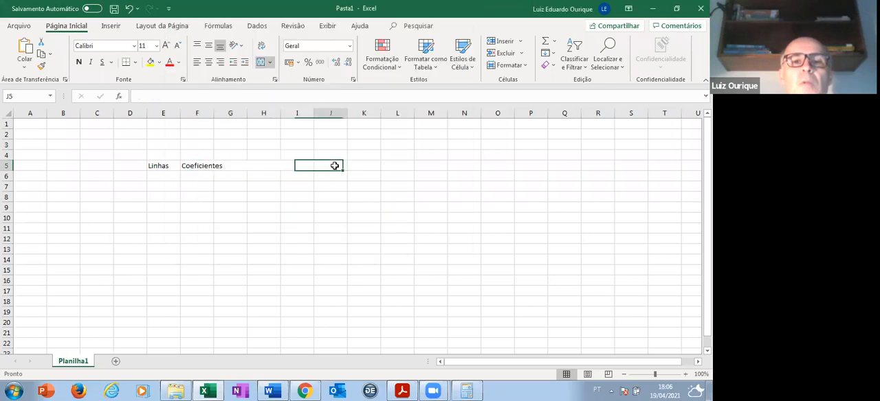
pyautogui.write('COnstantes')
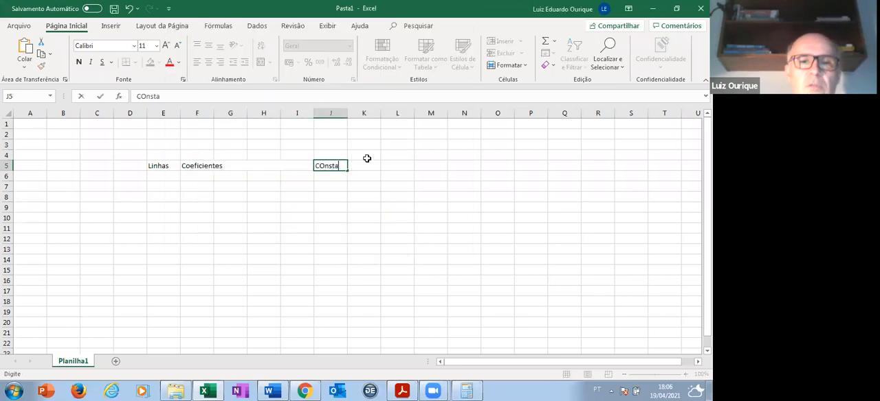
pyautogui.click(346, 111)
pyautogui.doubleClick(347, 111)
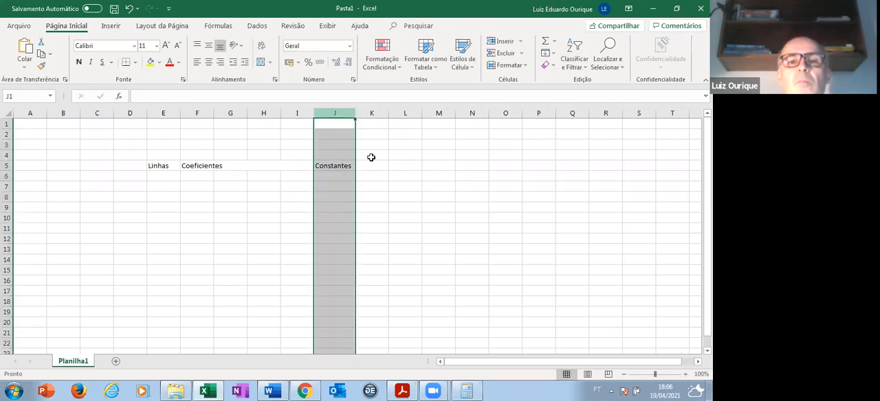
# - Enter the heading "Cálculo de m" in K5 and fit column K's width to the text
pyautogui.click(374, 164)
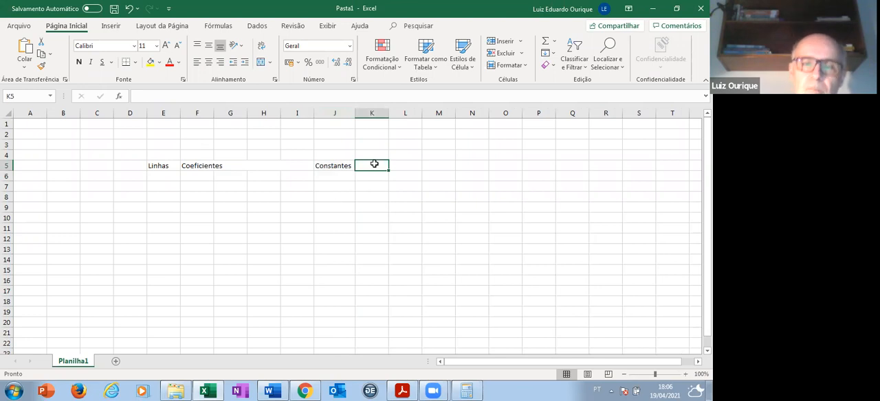
pyautogui.write('M')
pyautogui.press('BackSpace')
pyautogui.write('Cá')
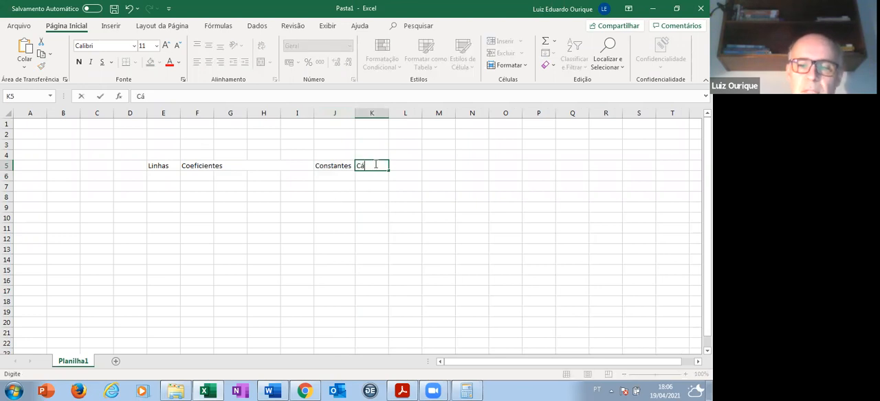
pyautogui.write('lculo de m')
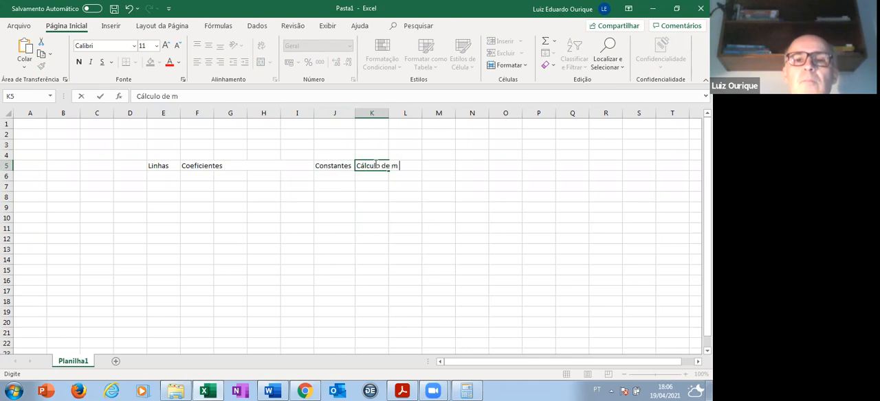
pyautogui.doubleClick(391, 114)
# - Enter the heading "Operações" in L5 and widen column L slightly to fit it
pyautogui.click(429, 165)
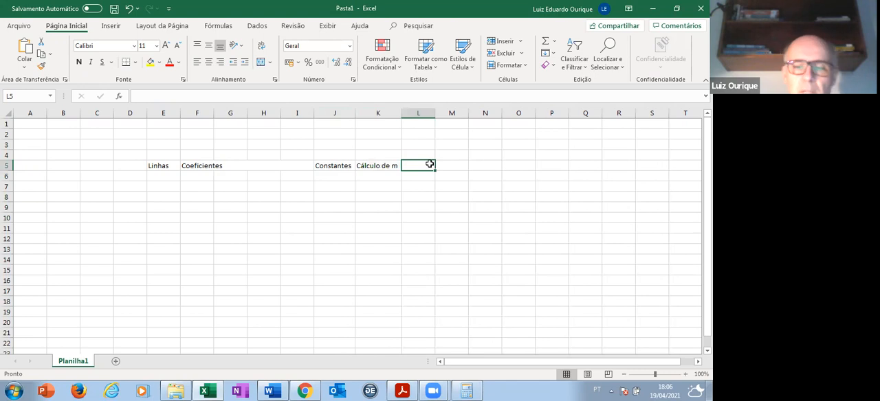
pyautogui.write('Operações')
pyautogui.press('Return')
pyautogui.moveTo(435, 113); pyautogui.dragTo(439, 112)
# - Center the "Coeficientes" heading horizontally in its merged cell
pyautogui.click(209, 167)
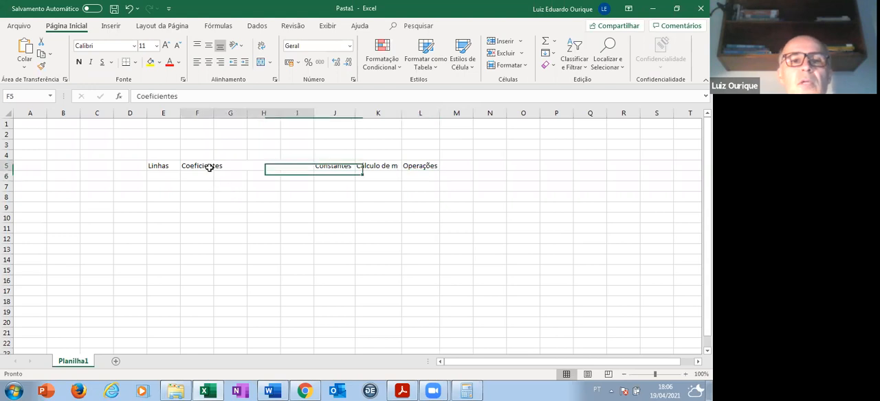
pyautogui.click(208, 61)
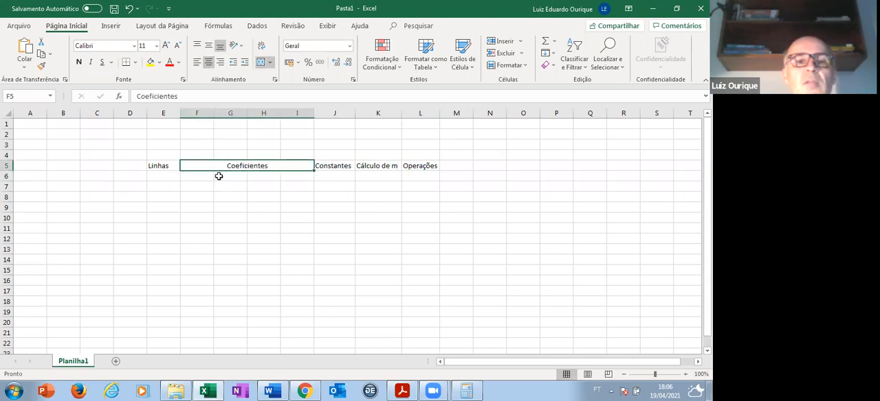
pyautogui.click(195, 177)
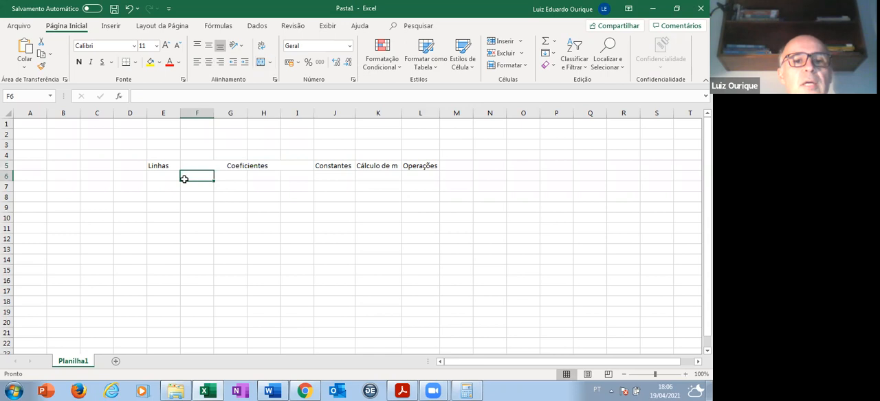
# - Number the table rows 1 to 4 under "Linhas" in E6:E9
pyautogui.click(167, 176)
pyautogui.write('1')
pyautogui.press('Return')
pyautogui.write('2')
pyautogui.press('Return')
pyautogui.write('3')
pyautogui.press('Return')
pyautogui.write('4')
pyautogui.press('Return')
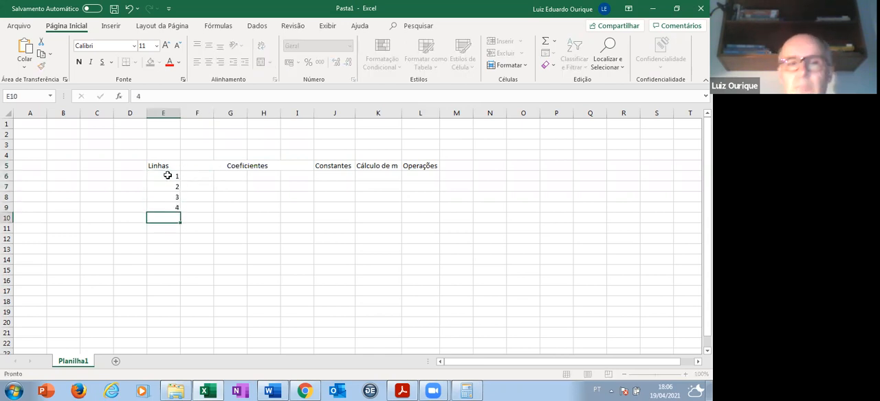
# - Enter the line 1 coefficients 8,7, 3, 9,3 and 11 in F6:I6
pyautogui.press('Up')
pyautogui.press('Up')
pyautogui.press('Up')
pyautogui.press('Up')
pyautogui.press('Right')
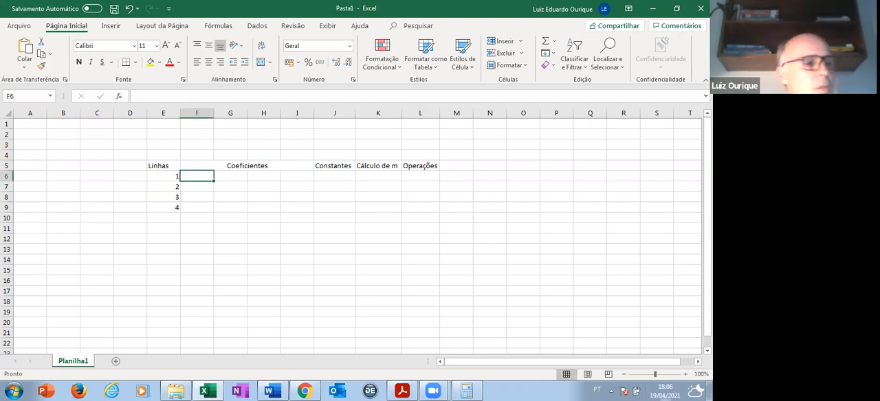
pyautogui.write('8,7')
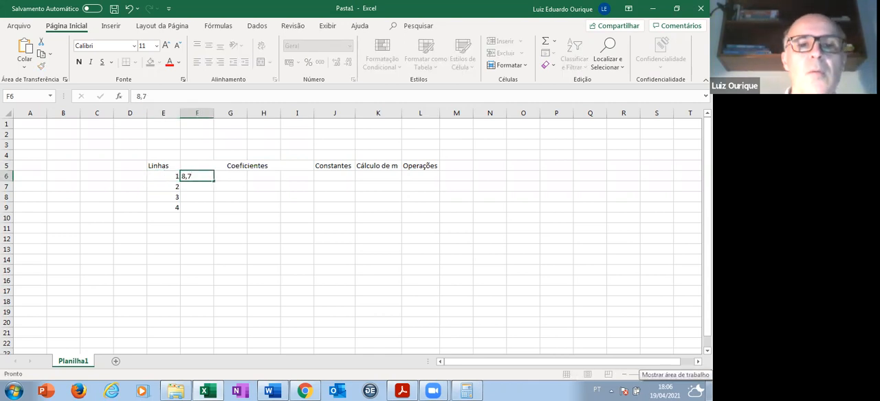
pyautogui.press('Tab')
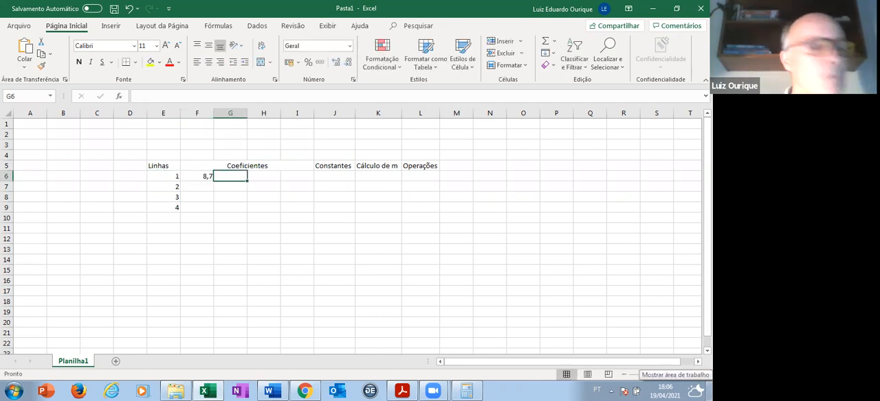
pyautogui.write('3')
pyautogui.press('Tab')
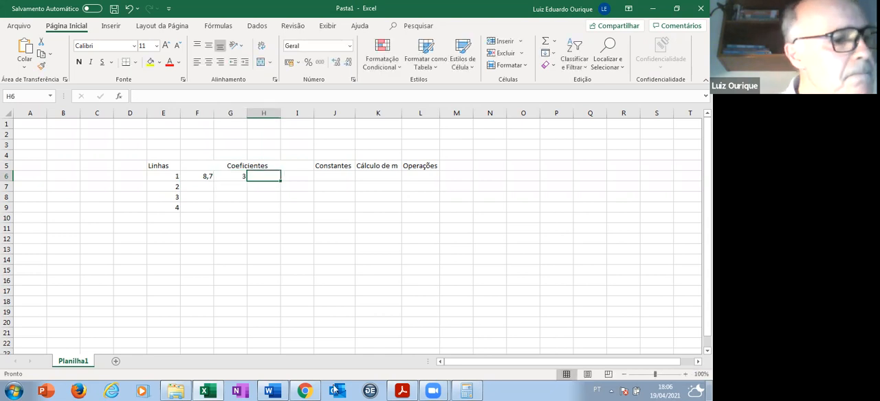
pyautogui.write('9,3')
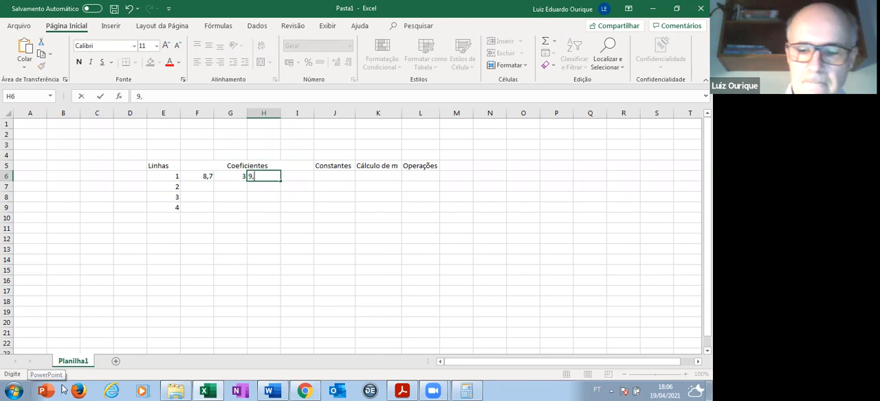
pyautogui.press('Tab')
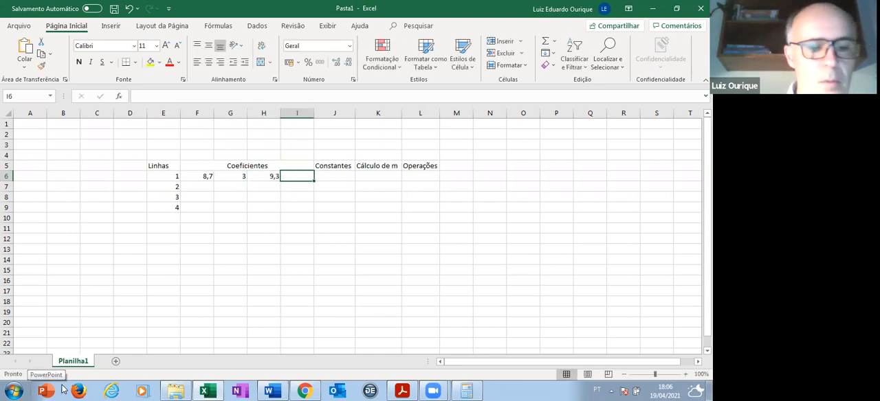
pyautogui.write('11,0')
pyautogui.press('Tab')
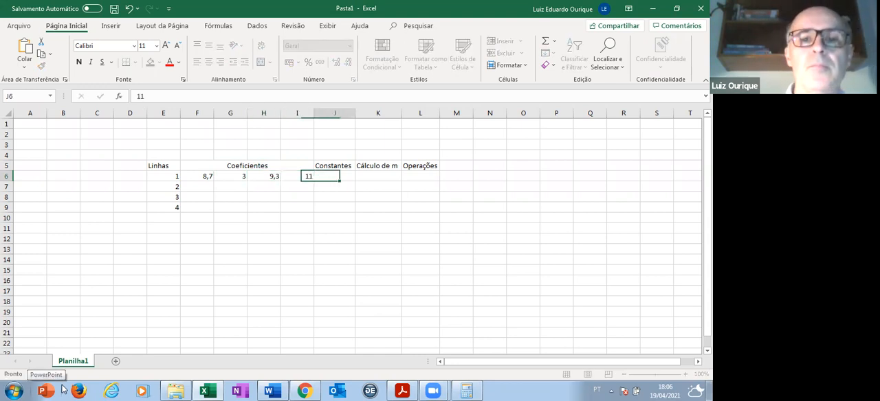
# - Enter 16,4 as the constant for line 1 in J6
pyautogui.write('16')
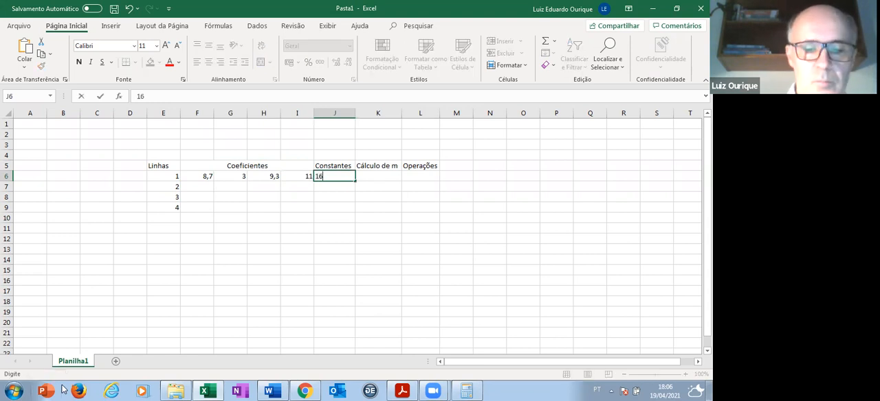
pyautogui.write(',4')
pyautogui.press('Return')
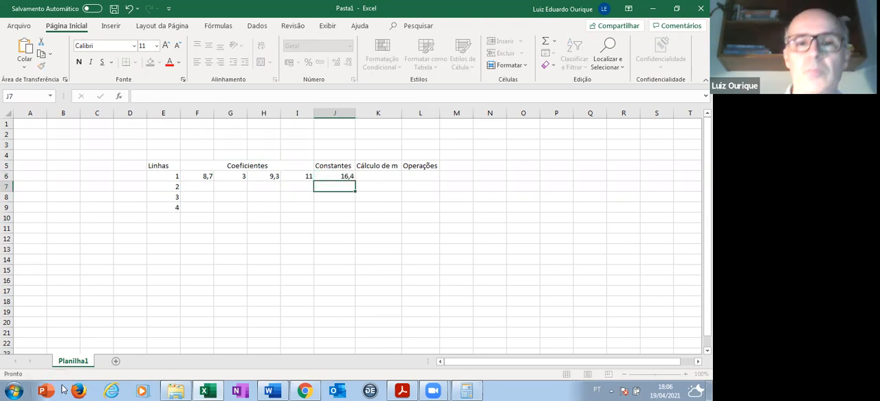
# - Enter the line 2 coefficients 24,5, -8,8, 11,5 and -45,1 in F7:I7
pyautogui.press('Left')
pyautogui.press('Left')
pyautogui.press('Left')
pyautogui.press('Left')
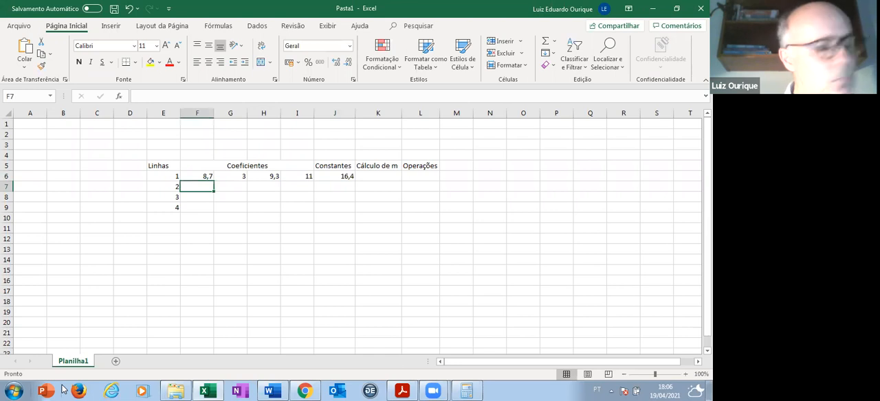
pyautogui.write('24,5')
pyautogui.press('Tab')
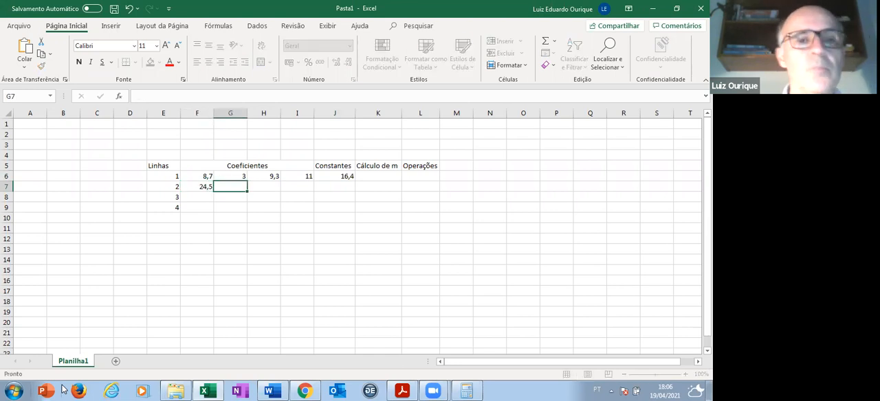
pyautogui.write('-8,8')
pyautogui.press('Tab')
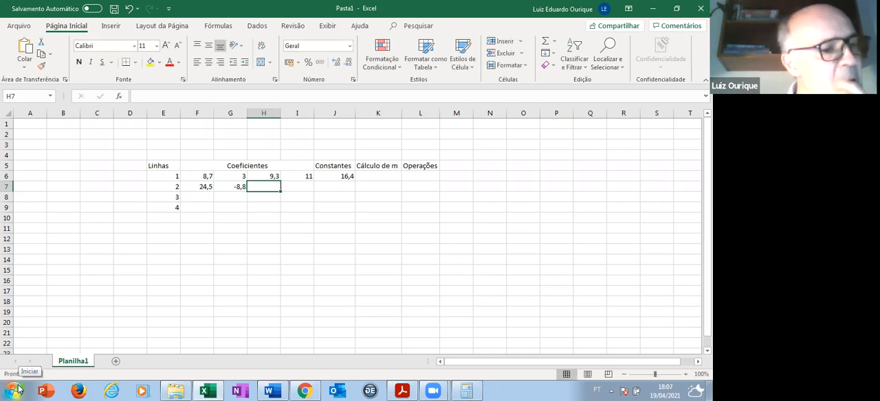
pyautogui.write('11,5')
pyautogui.press('Tab')
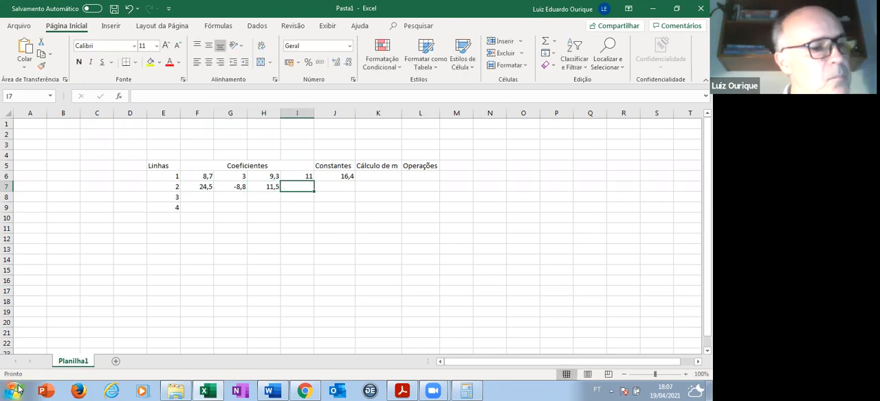
pyautogui.write('-45,1')
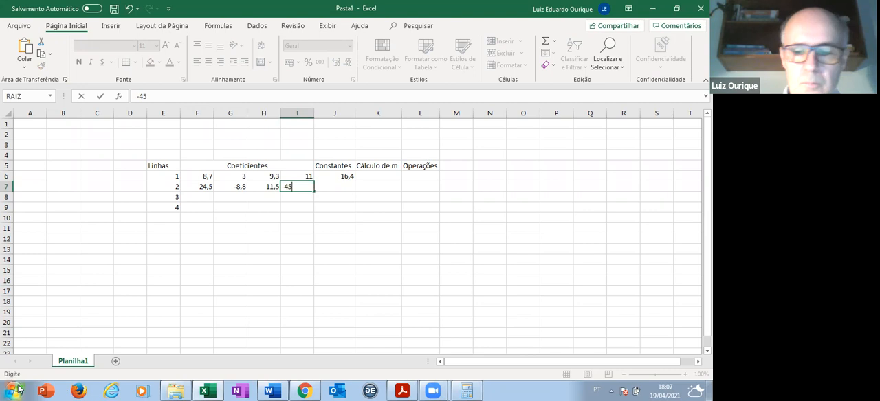
pyautogui.press('Tab')
pyautogui.press('Tab')
pyautogui.press('Left')
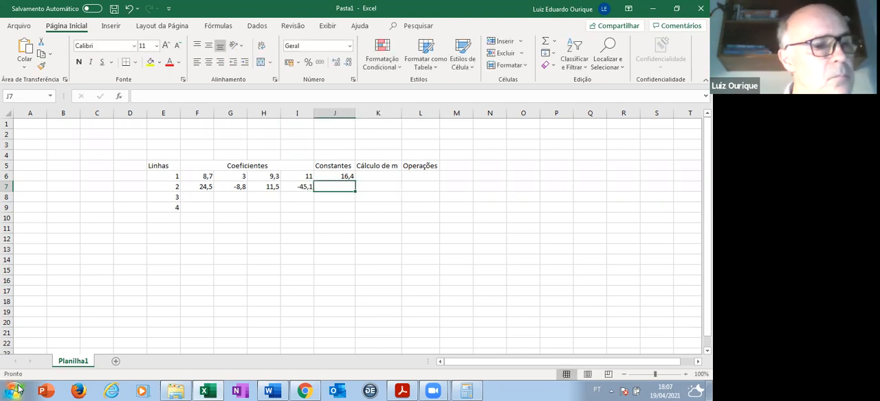
# - Enter -49,7 as the constant for line 2 in J7
pyautogui.write('-')
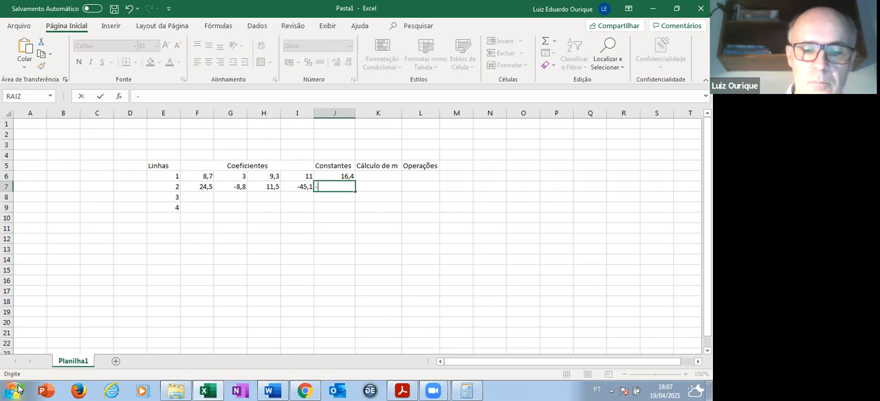
pyautogui.write('49,7')
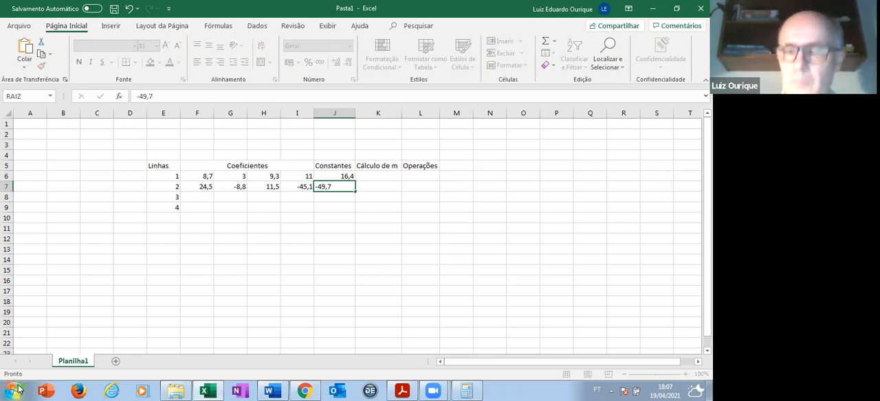
pyautogui.press('Return')
pyautogui.press('Left')
pyautogui.press('Left')
pyautogui.press('Left')
pyautogui.press('Left')
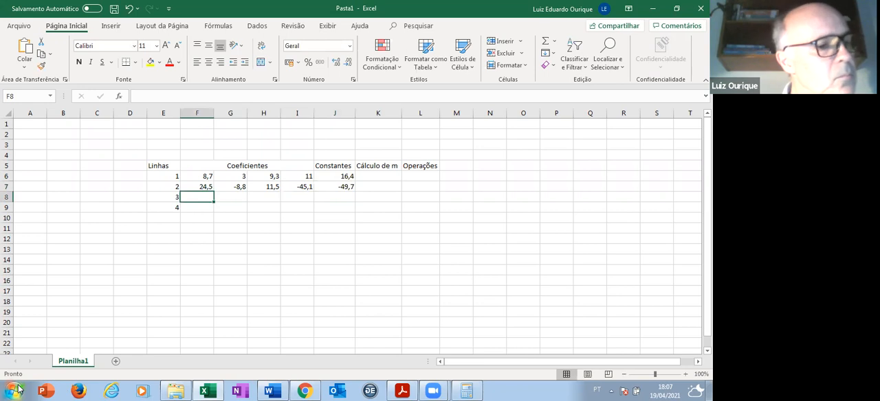
pyautogui.write('-6,02')
pyautogui.press('Tab')
pyautogui.press('Left')
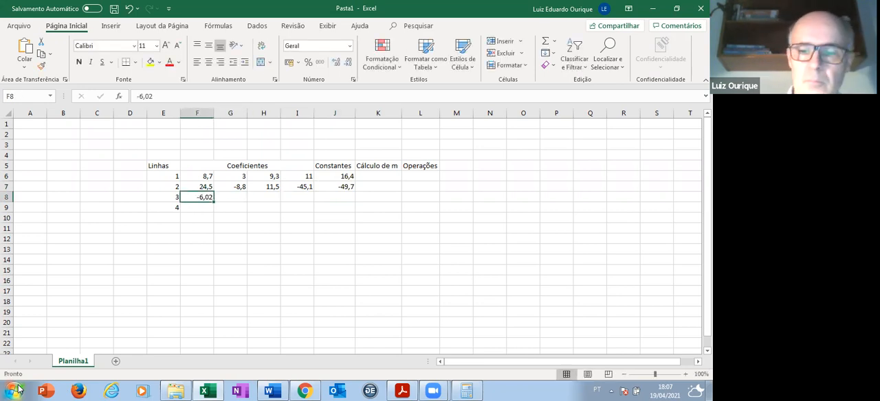
pyautogui.write('-6,0')
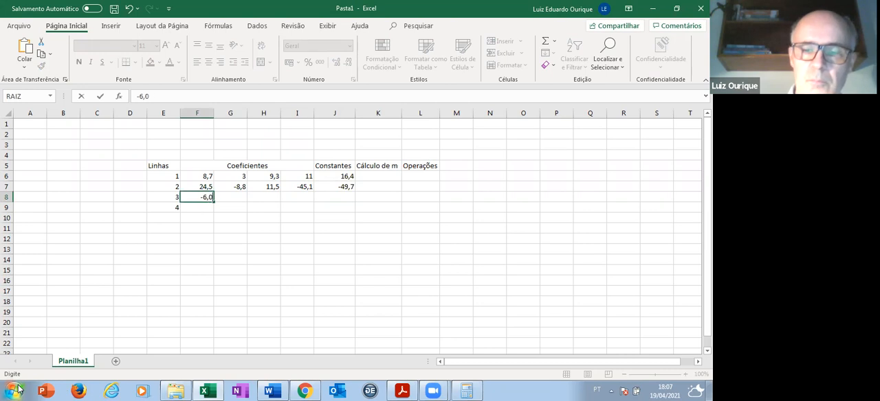
pyautogui.write('2')
pyautogui.press('Tab')
pyautogui.press('Left')
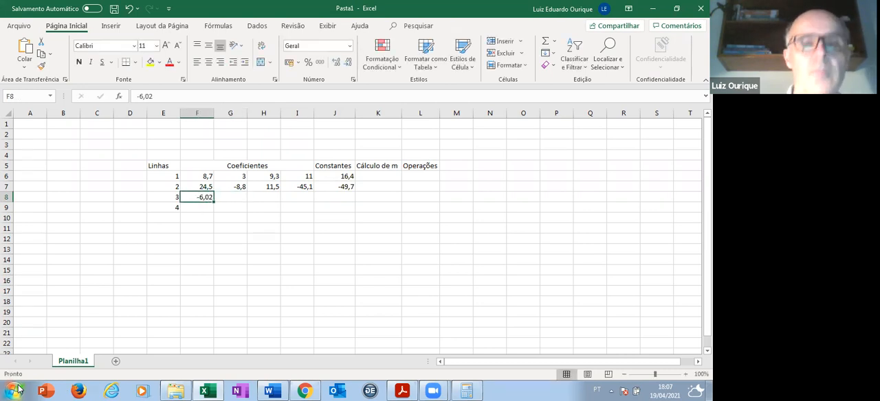
pyautogui.write('-')
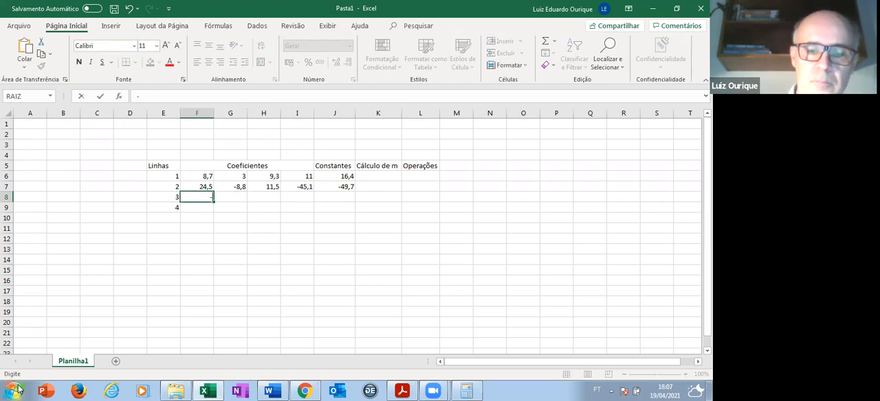
pyautogui.write('6,01')
pyautogui.press('Tab')
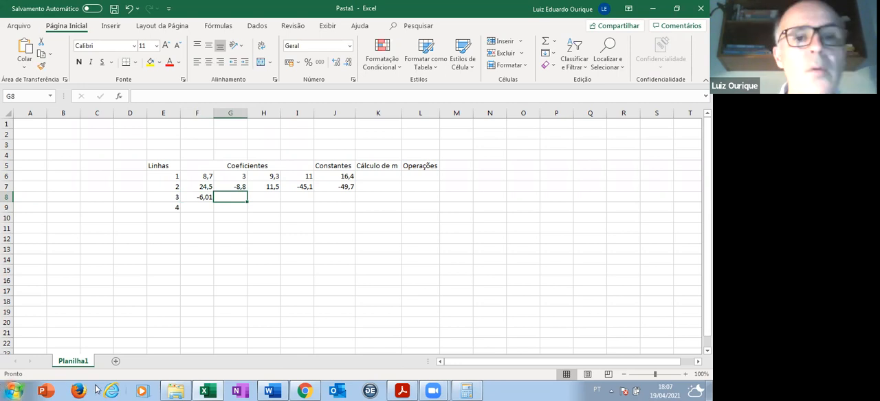
# - Enter the line 3 coefficients 52,3, -84, -23,5 and 11,4 in F8:I8 and the constant -80,8 in J8
pyautogui.click(207, 196)
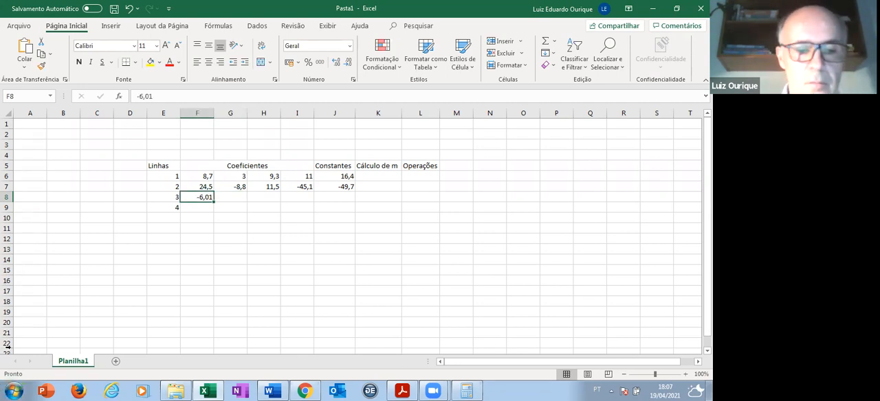
pyautogui.write('52,3')
pyautogui.press('Tab')
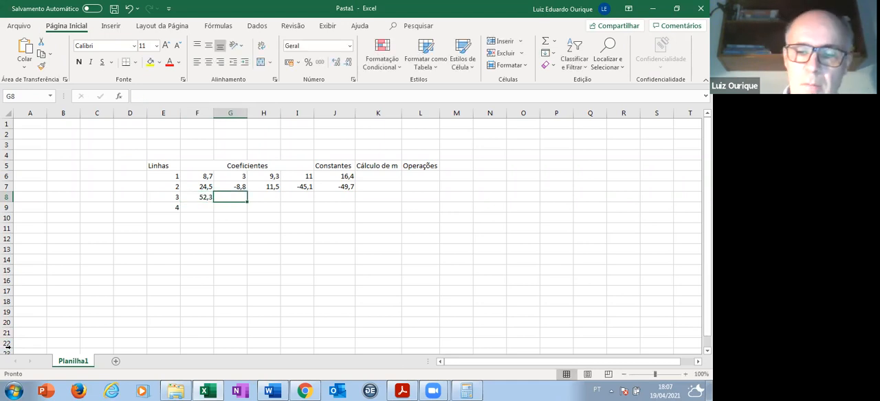
pyautogui.write('-84')
pyautogui.press('Tab')
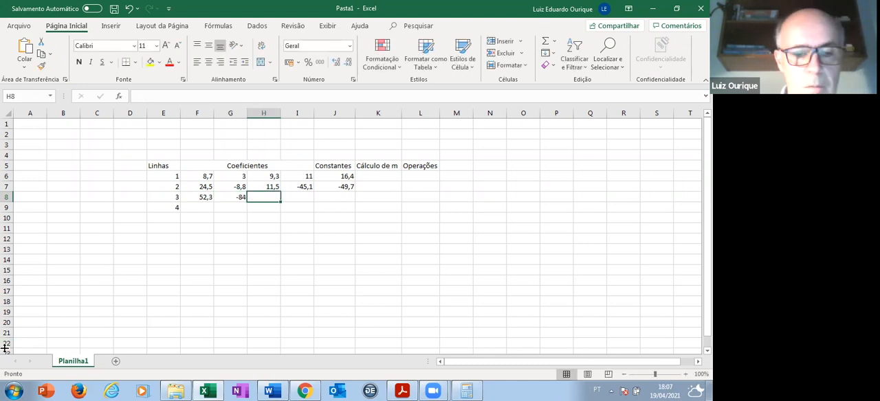
pyautogui.write('-23,5')
pyautogui.press('Tab')
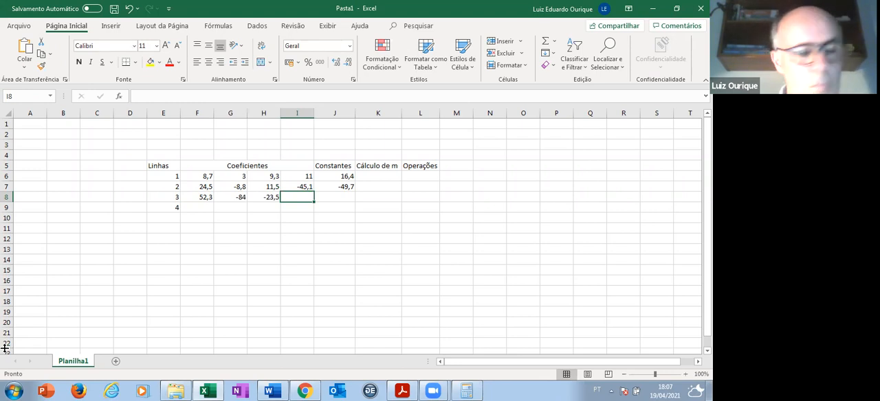
pyautogui.write('11,4')
pyautogui.press('Tab')
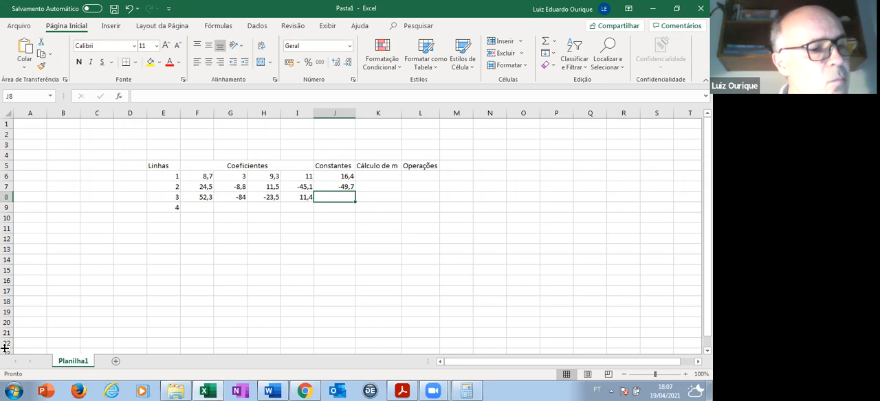
pyautogui.write('-80,8')
pyautogui.press('Return')
# - Enter the line 4 coefficients 21, -81, -13,2 and 21,5 in F9:I9
pyautogui.press('Left')
pyautogui.press('Left')
pyautogui.press('Left')
pyautogui.press('Left')
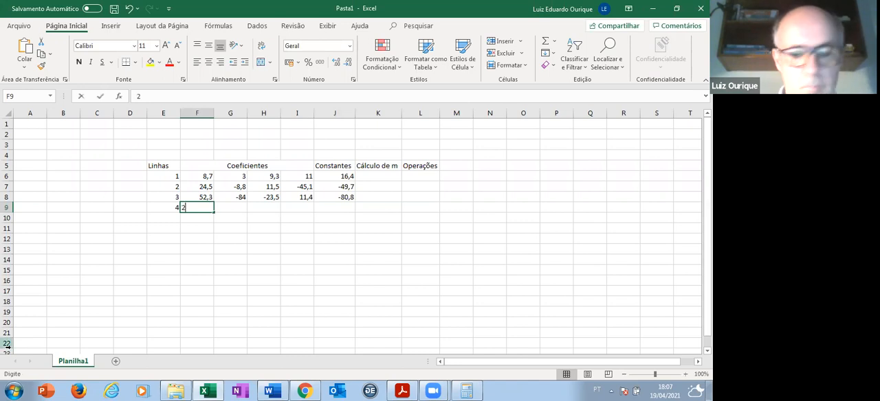
pyautogui.write('21,0')
pyautogui.press('Tab')
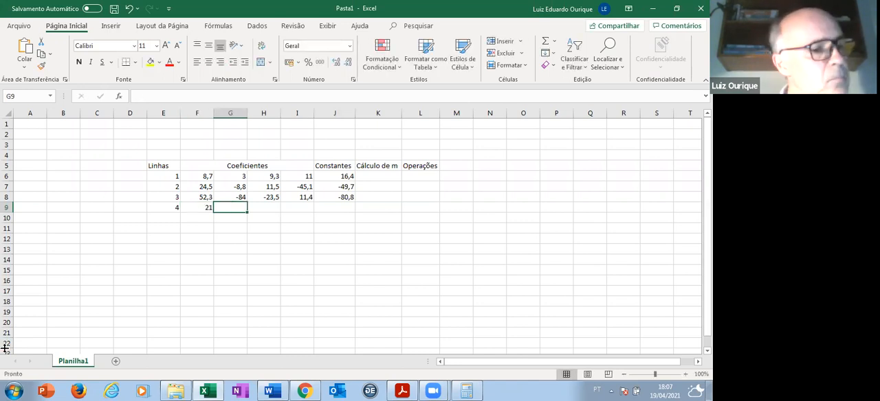
pyautogui.write('-81')
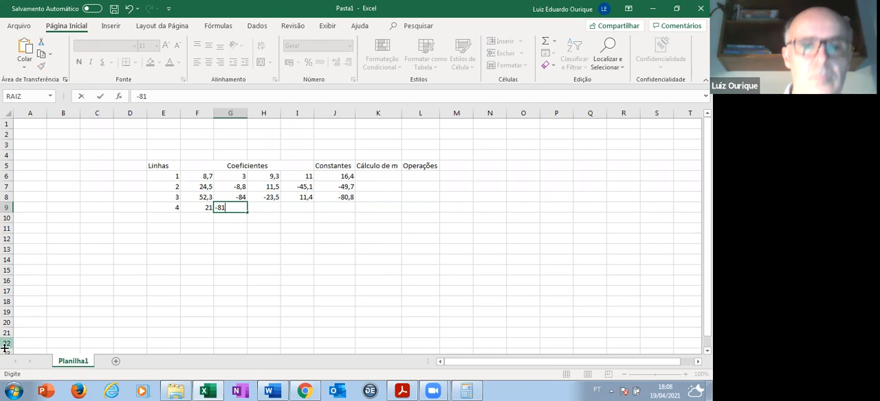
pyautogui.press('Tab')
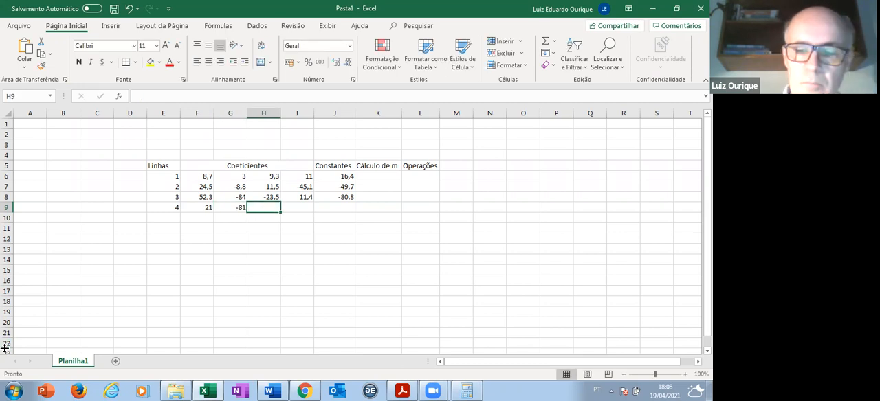
pyautogui.write('-13,')
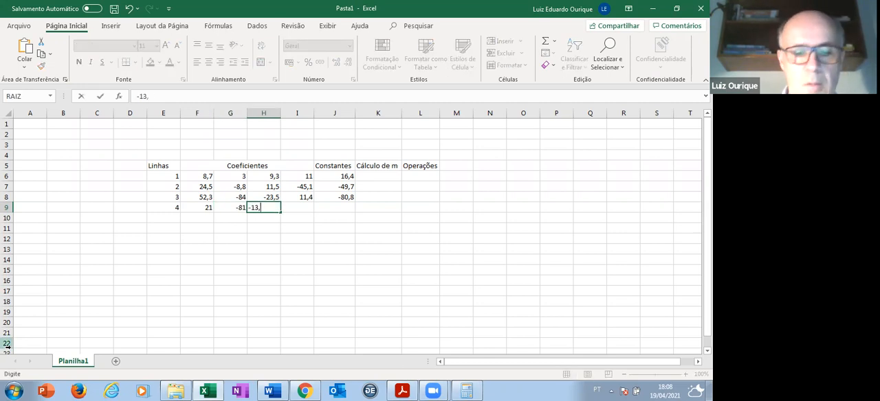
pyautogui.write('2')
pyautogui.press('Tab')
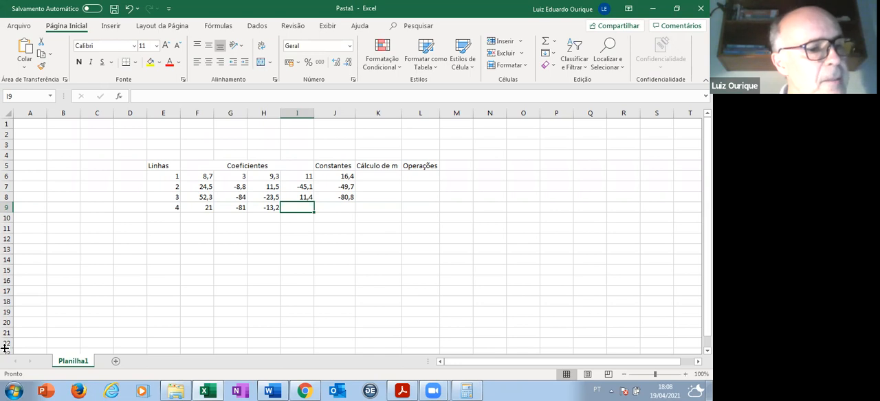
pyautogui.write('21,5')
pyautogui.press('Tab')
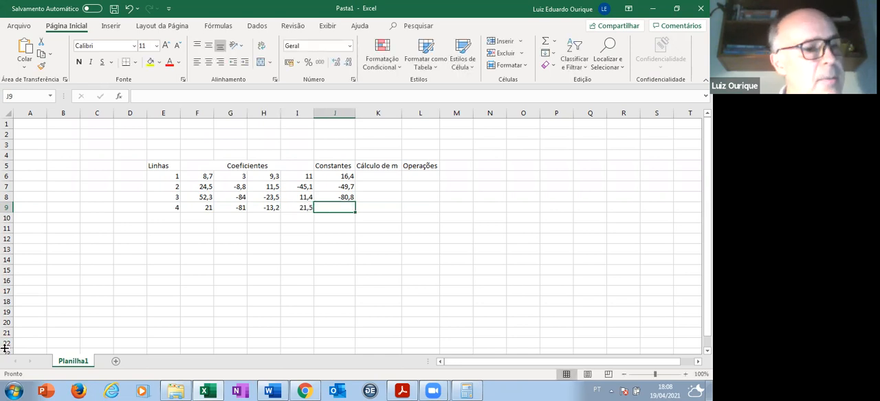
# - Enter -106,3 as the constant for line 4 in J9
pyautogui.write('-106,3')
pyautogui.press('Tab')
# - Centre the line numbers, coefficients and constants in E6:J9 horizontally
pyautogui.press('Left')
pyautogui.press('Left')
pyautogui.press('Left')
pyautogui.press('Left')
pyautogui.press('Left')
pyautogui.press('Left')
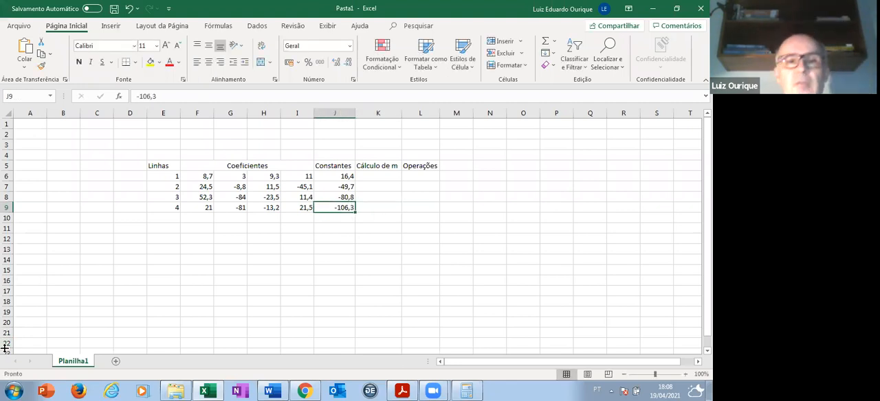
pyautogui.press('Up')
pyautogui.press('Up')
pyautogui.press('Up')
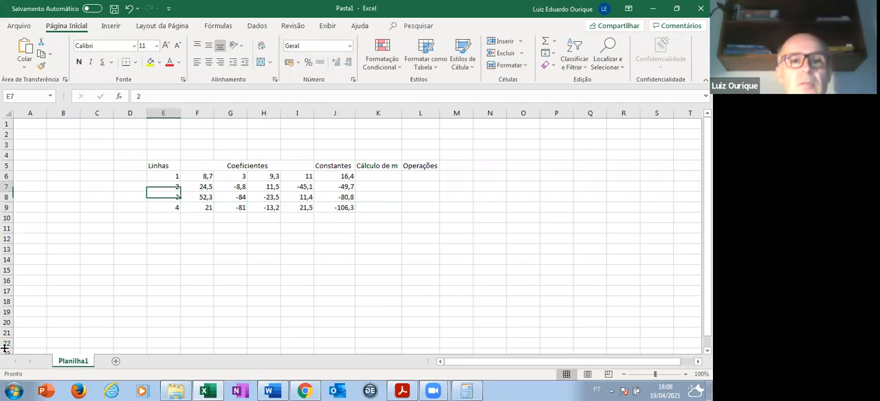
pyautogui.hotkey('shift', 'Right')
pyautogui.hotkey('shift', 'Right')
pyautogui.hotkey('shift', 'Right')
pyautogui.hotkey('shift', 'Right')
pyautogui.hotkey('shift', 'Right')
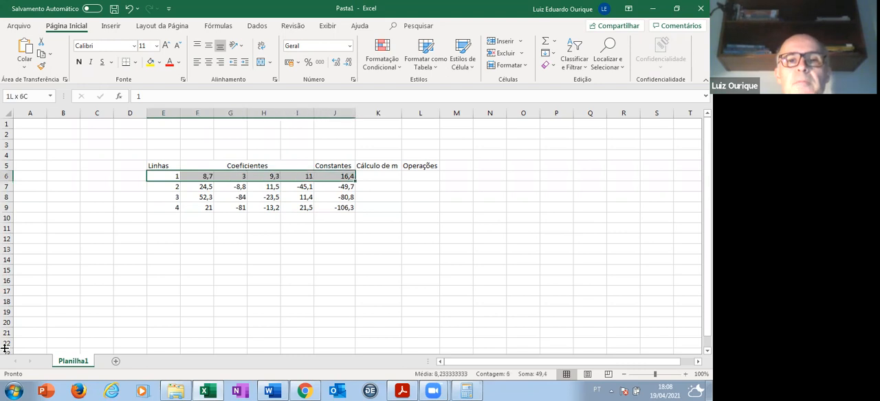
pyautogui.hotkey('shift', 'Down')
pyautogui.hotkey('shift', 'Down')
pyautogui.hotkey('shift', 'Down')
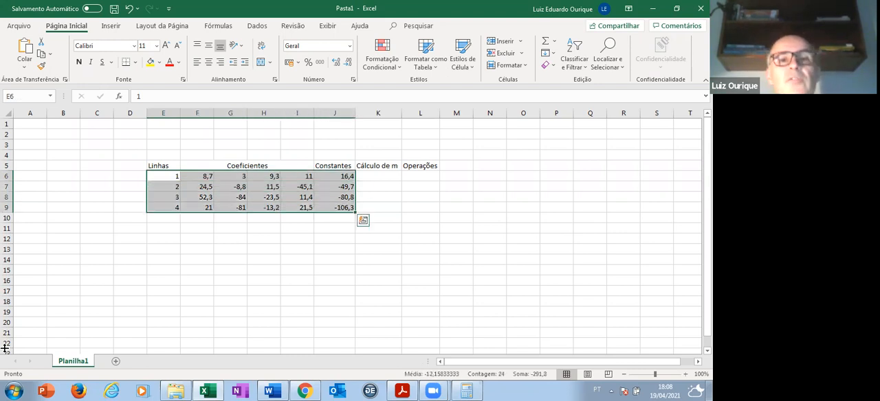
pyautogui.click(209, 62)
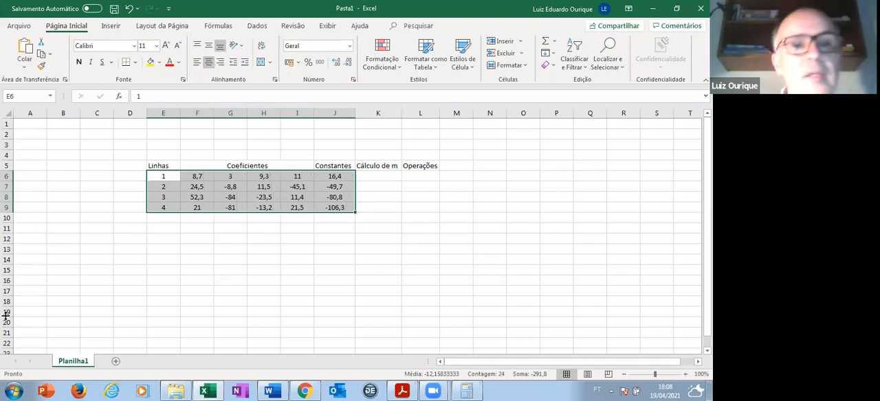
# - Review the equations and multiplier calculations in the Word document and return to the full-size Excel worksheet
pyautogui.scroll(-1, 218, 304)
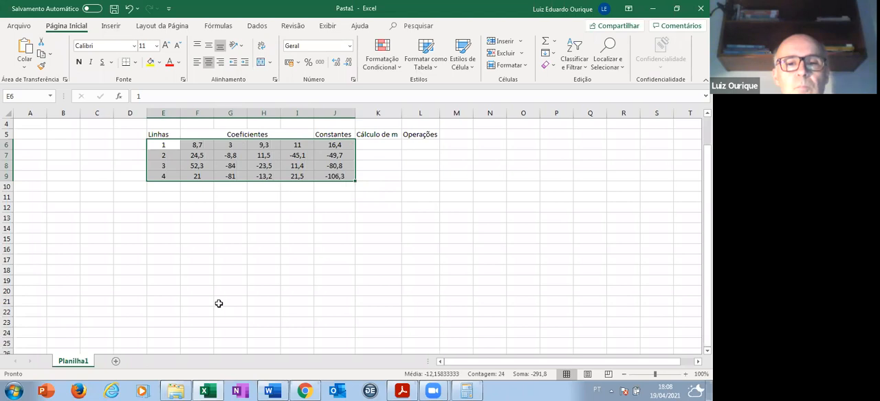
pyautogui.click(269, 391)
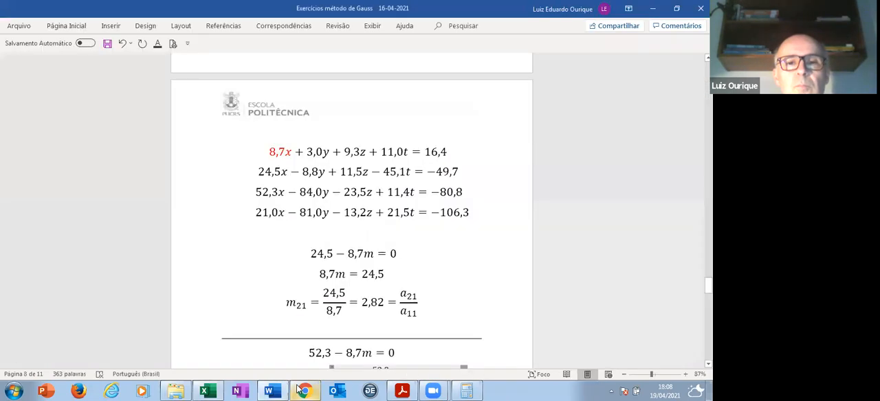
pyautogui.click(224, 389)
pyautogui.doubleClick(330, 8)
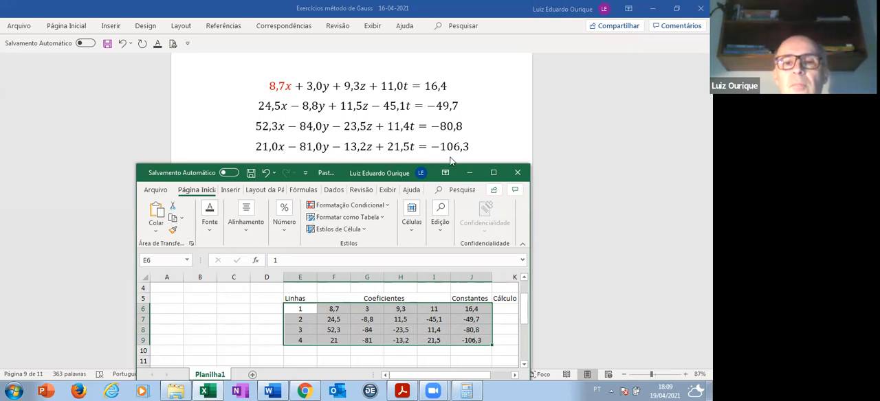
pyautogui.click(493, 172)
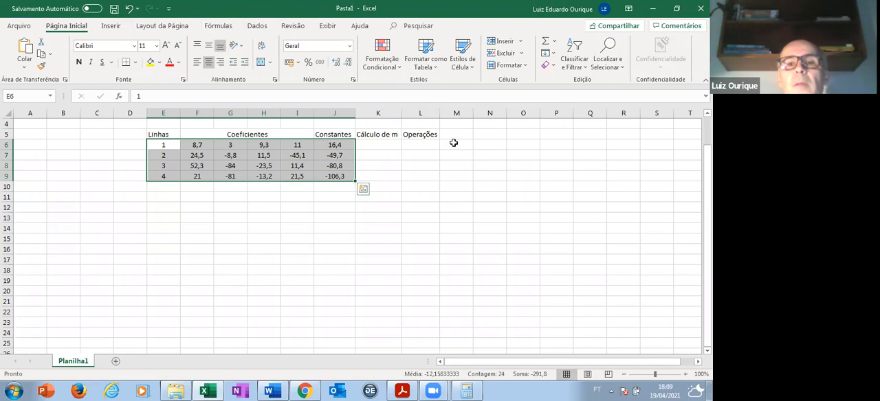
# - Add the column heading "m" in M5 beside "Operações"
pyautogui.click(454, 143)
pyautogui.click(459, 134)
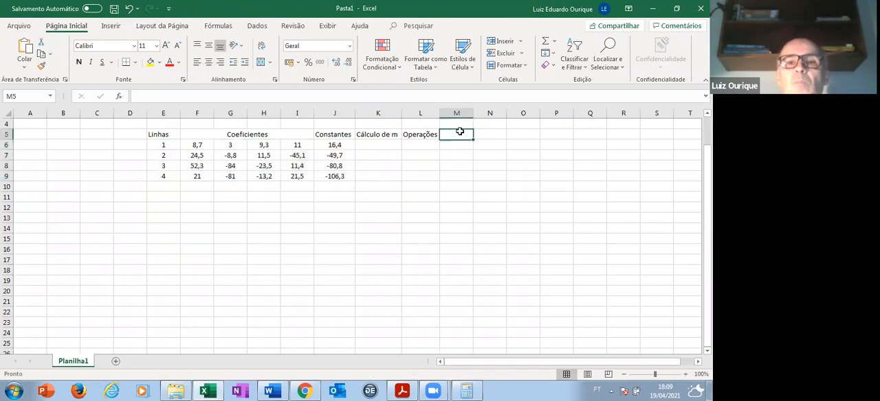
pyautogui.write('m')
pyautogui.press('Return')
# - Centre all the table headings in E5:M5 horizontally
pyautogui.press('Up')
pyautogui.press('Left')
pyautogui.press('Left')
pyautogui.press('Left')
pyautogui.press('Left')
pyautogui.press('Left')
pyautogui.press('Left')
pyautogui.press('Left')
pyautogui.press('Left')
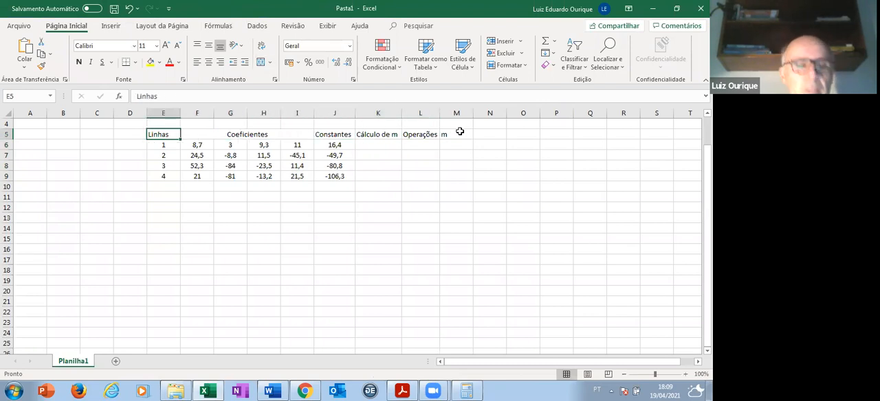
pyautogui.hotkey('shift', 'Right')
pyautogui.hotkey('shift', 'Right')
pyautogui.hotkey('shift', 'Right')
pyautogui.hotkey('shift', 'Right')
pyautogui.hotkey('shift', 'Right')
pyautogui.hotkey('shift', 'Right')
pyautogui.hotkey('shift', 'Right')
pyautogui.hotkey('shift', 'Right')
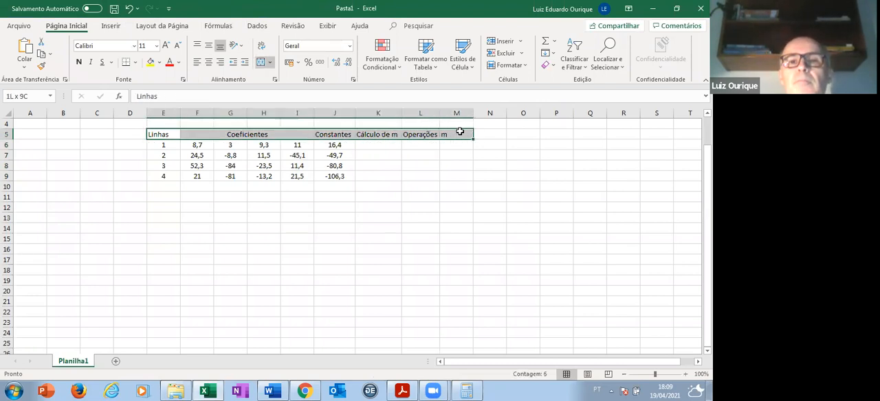
pyautogui.click(209, 62)
# - Colour the first coefficient of line 1 in F6 red
pyautogui.click(377, 155)
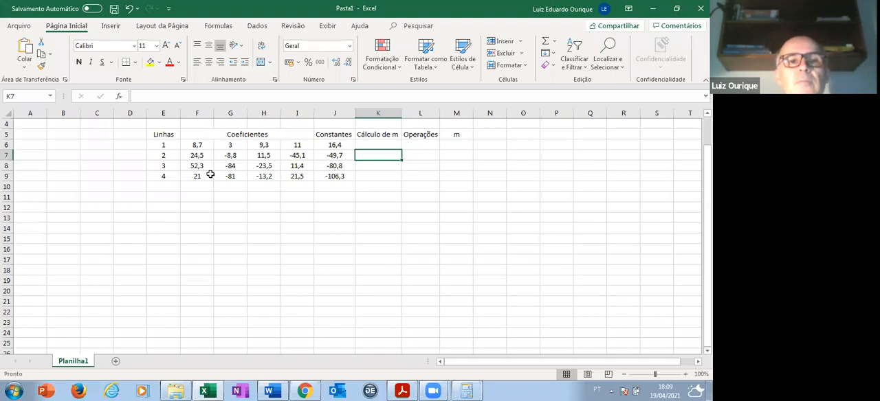
pyautogui.click(197, 146)
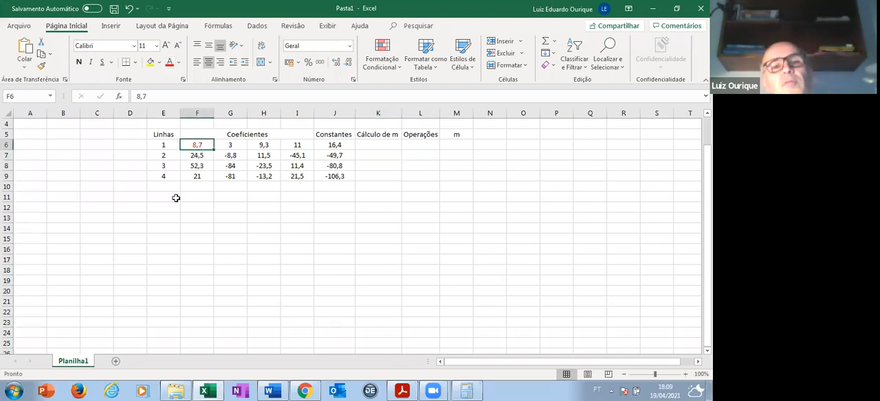
# - Fill the first coefficients of lines 2 to 4 in F7:F9 with yellow
pyautogui.click(202, 155)
pyautogui.hotkey('shift', 'Down')
pyautogui.hotkey('shift', 'Down')
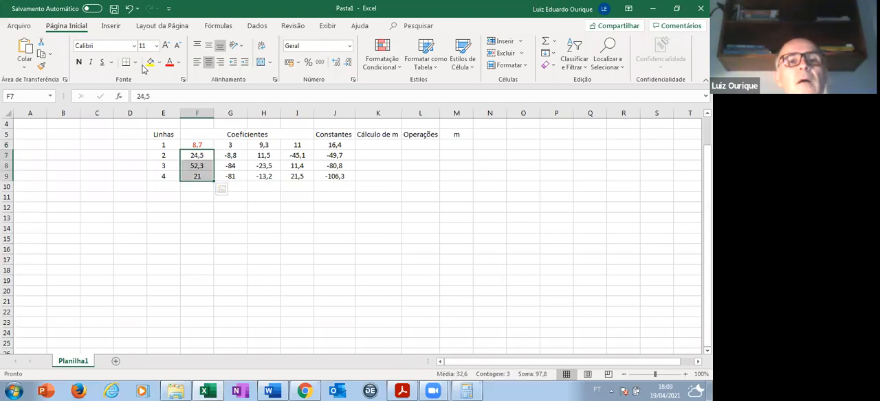
pyautogui.click(149, 62)
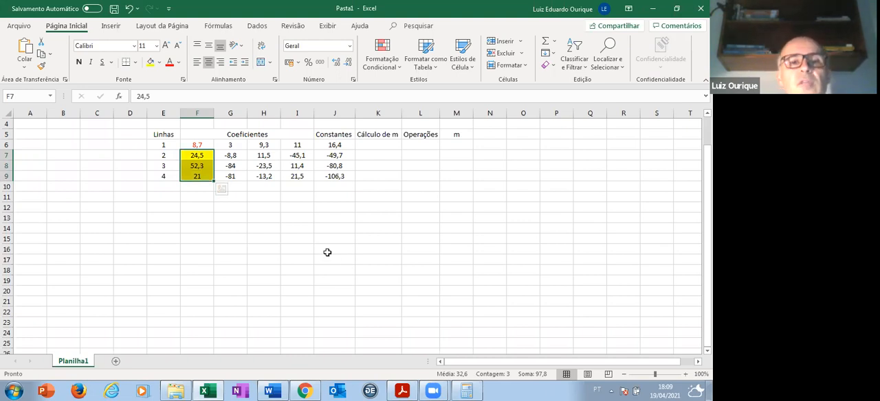
# - Add a solid top border across E10:M10, directly below line 4 of the table
pyautogui.click(167, 185)
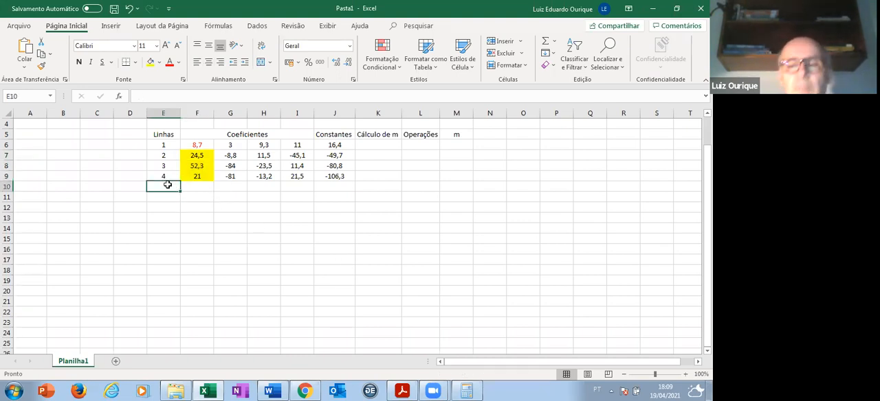
pyautogui.hotkey('shift', 'Right')
pyautogui.hotkey('shift', 'Right')
pyautogui.hotkey('shift', 'Right')
pyautogui.hotkey('shift', 'Right')
pyautogui.hotkey('shift', 'Right')
pyautogui.hotkey('shift', 'Right')
pyautogui.hotkey('shift', 'Right')
pyautogui.hotkey('shift', 'Right')
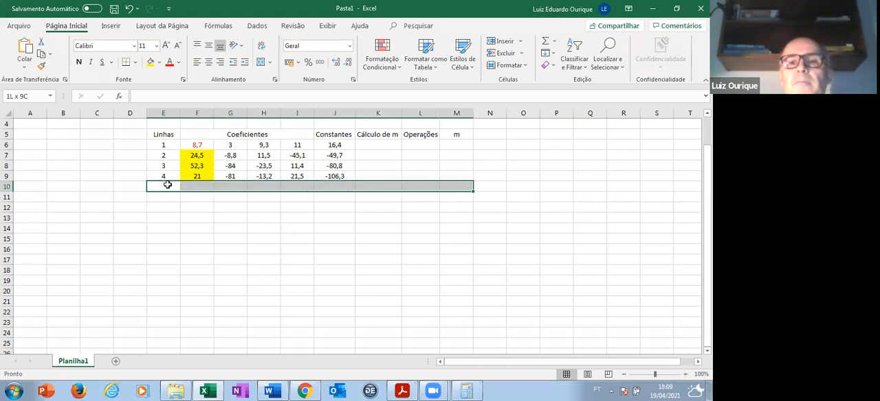
pyautogui.rightClick(255, 185)
pyautogui.click(313, 325)
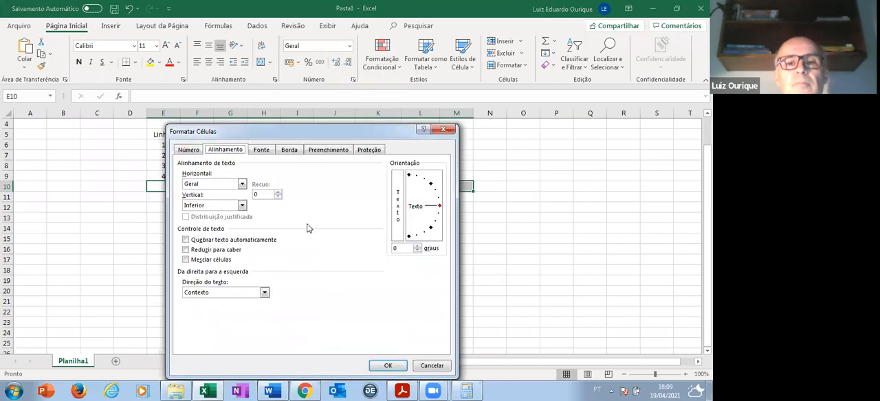
pyautogui.click(288, 152)
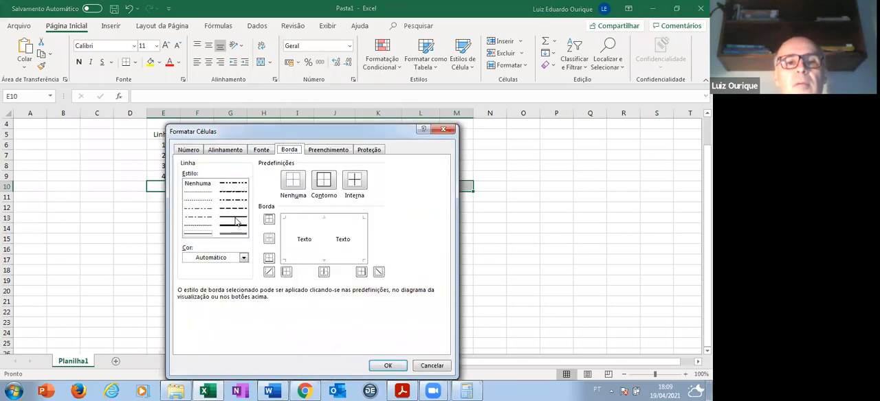
pyautogui.click(320, 218)
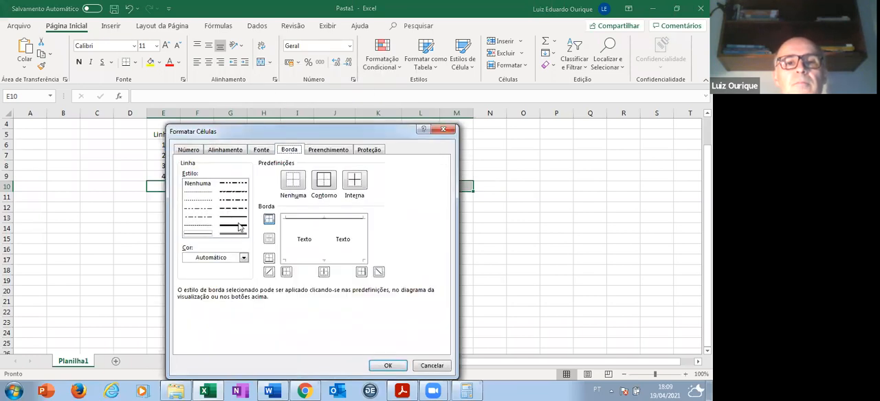
pyautogui.click(387, 366)
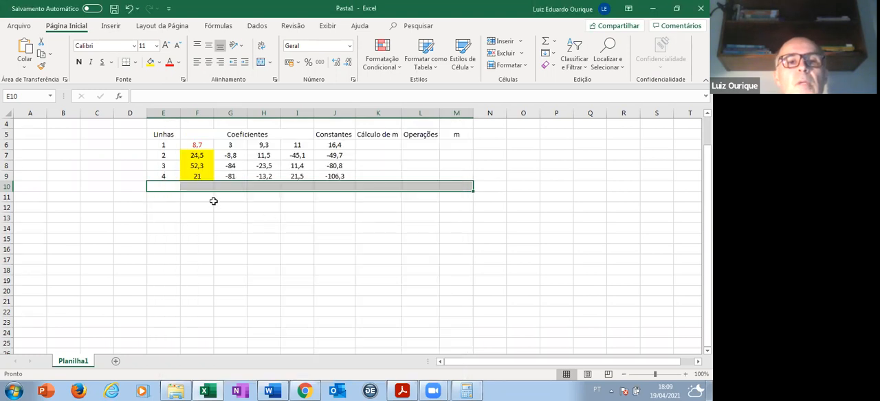
# - Enter the line 1 values again in F10:J10: 8,7, 3, 9,3, 11 and 16,4
pyautogui.click(202, 185)
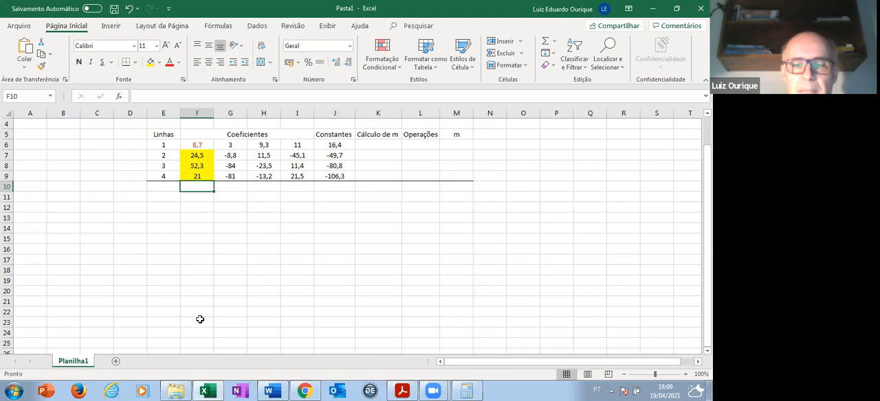
pyautogui.write('8,7')
pyautogui.press('Tab')
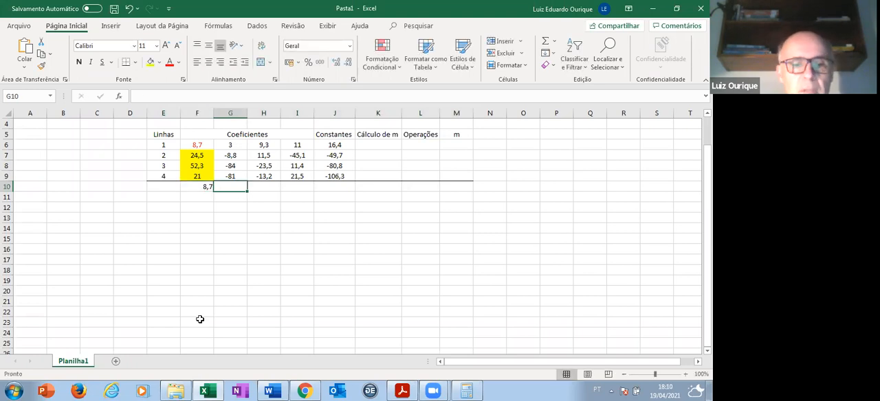
pyautogui.write('3')
pyautogui.press('Tab')
pyautogui.write('9,')
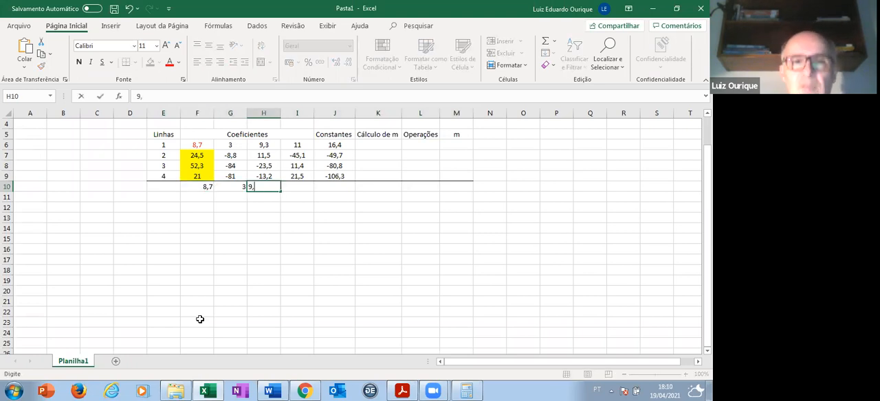
pyautogui.write('3')
pyautogui.press('Tab')
pyautogui.write('11')
pyautogui.press('Tab')
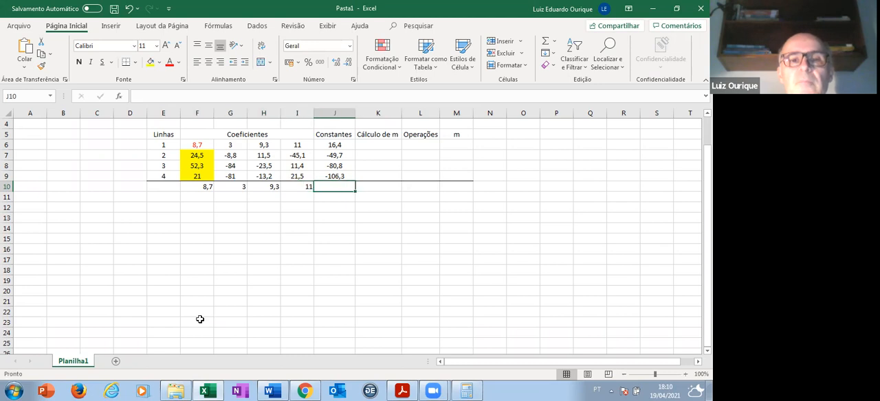
pyautogui.write('16,4')
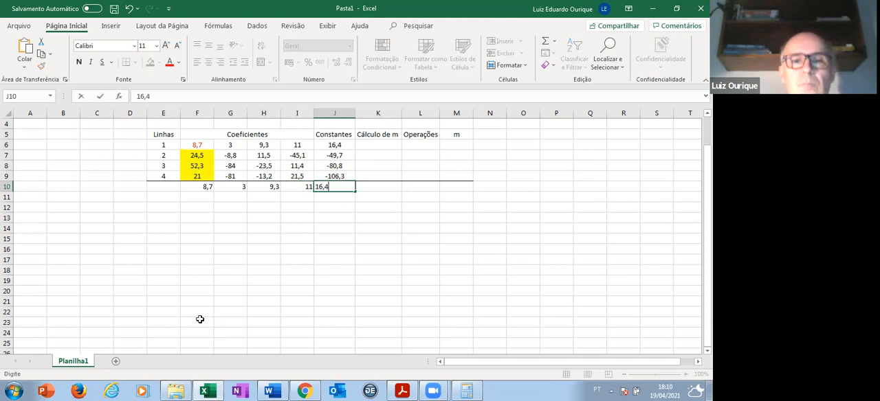
pyautogui.press('Left')
pyautogui.press('Left')
pyautogui.press('Left')
pyautogui.press('Left')
pyautogui.press('Left')
# - Centre the cells E10:M30 horizontally
pyautogui.hotkey('shift', 'Right')
pyautogui.hotkey('shift', 'Right')
pyautogui.hotkey('shift', 'Right')
pyautogui.hotkey('shift', 'Right')
pyautogui.hotkey('shift', 'Right')
pyautogui.hotkey('shift', 'Right')
pyautogui.hotkey('shift', 'Right')
pyautogui.hotkey('shift', 'Right')
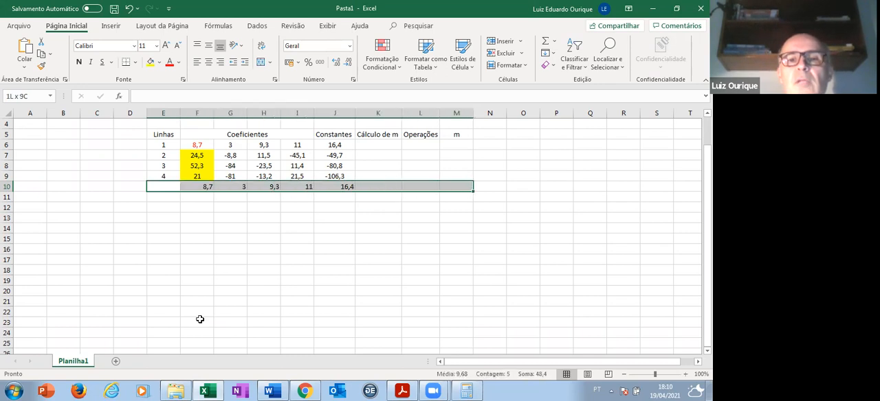
pyautogui.hotkey('shift', 'Down')
pyautogui.hotkey('shift', 'Down')
pyautogui.hotkey('shift', 'Down')
pyautogui.hotkey('shift', 'Down')
pyautogui.hotkey('shift', 'Down')
pyautogui.hotkey('shift', 'Down')
pyautogui.hotkey('shift', 'Down')
pyautogui.hotkey('shift', 'Down')
pyautogui.hotkey('shift', 'Down')
pyautogui.hotkey('shift', 'Down')
pyautogui.hotkey('shift', 'Down')
pyautogui.hotkey('shift', 'Down')
pyautogui.hotkey('shift', 'Down')
pyautogui.hotkey('shift', 'Down')
pyautogui.hotkey('shift', 'Down')
pyautogui.hotkey('shift', 'Down')
pyautogui.hotkey('shift', 'Down')
pyautogui.hotkey('shift', 'Down')
pyautogui.hotkey('shift', 'Down')
pyautogui.hotkey('shift', 'Down')
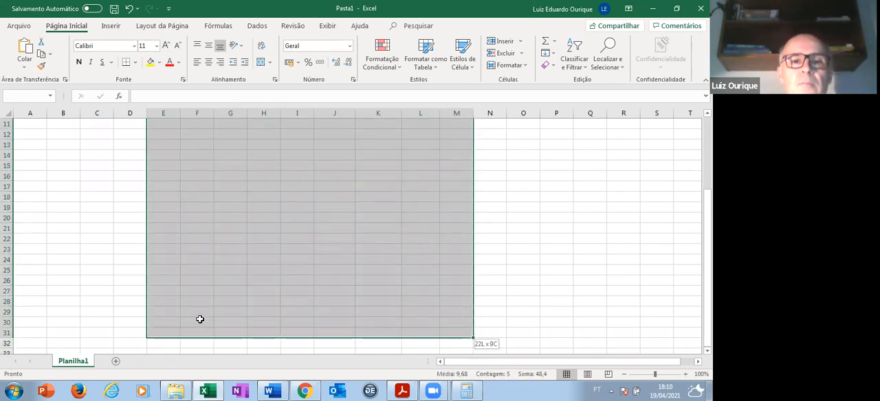
pyautogui.click(210, 65)
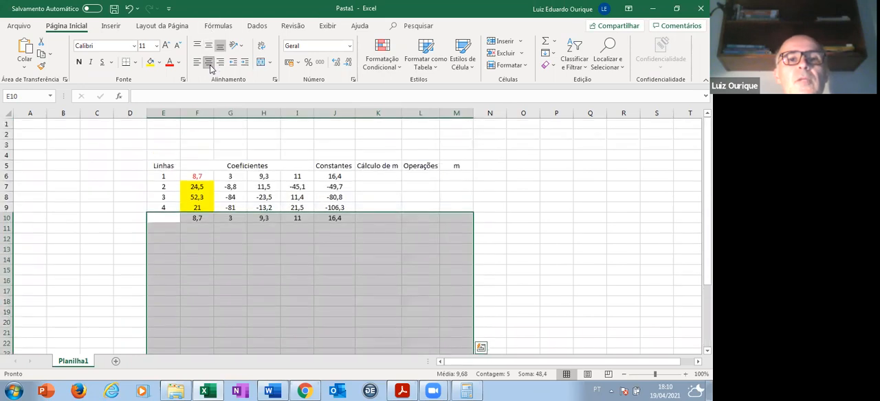
# - Enter 0 in each of the cells F11, F12 and F13 below the repeated first coefficient
pyautogui.click(169, 215)
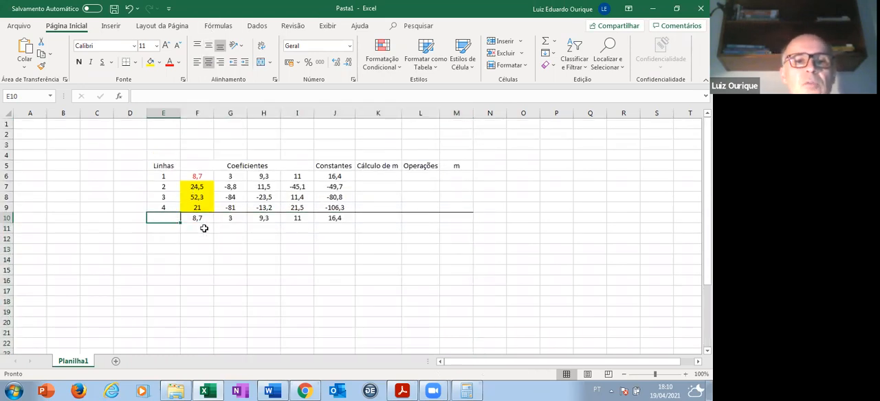
pyautogui.click(204, 229)
pyautogui.write('0')
pyautogui.press('Return')
pyautogui.write('0')
pyautogui.press('Return')
pyautogui.write('0')
pyautogui.press('Return')
pyautogui.click(197, 231)
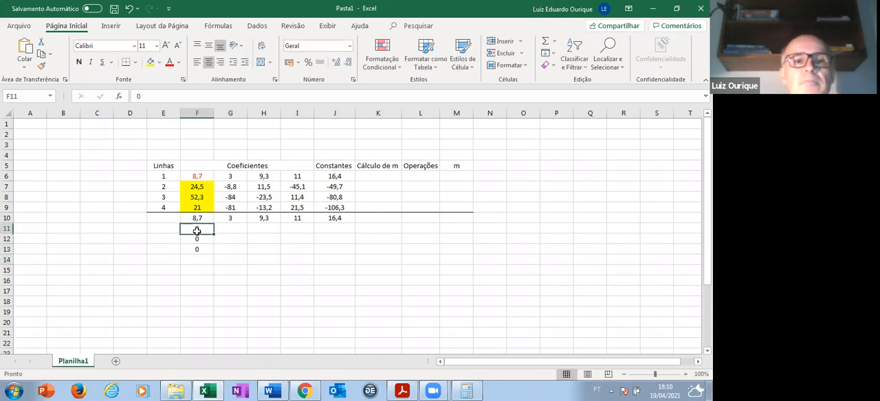
# - Format the coefficient and constant cells F6:J25 as Número with two decimal places
pyautogui.click(197, 176)
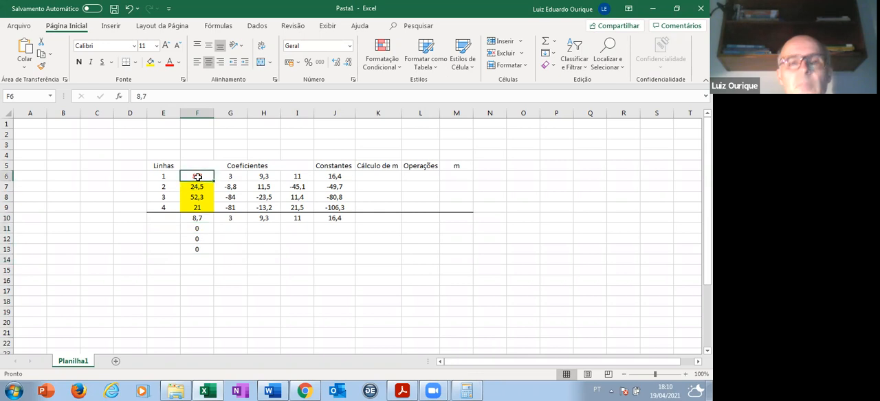
pyautogui.hotkey('shift', 'Right')
pyautogui.hotkey('shift', 'Right')
pyautogui.hotkey('shift', 'Right')
pyautogui.hotkey('shift', 'Right')
pyautogui.hotkey('shift', 'Down')
pyautogui.hotkey('shift', 'Down')
pyautogui.hotkey('shift', 'Down')
pyautogui.hotkey('shift', 'Down')
pyautogui.hotkey('shift', 'Down')
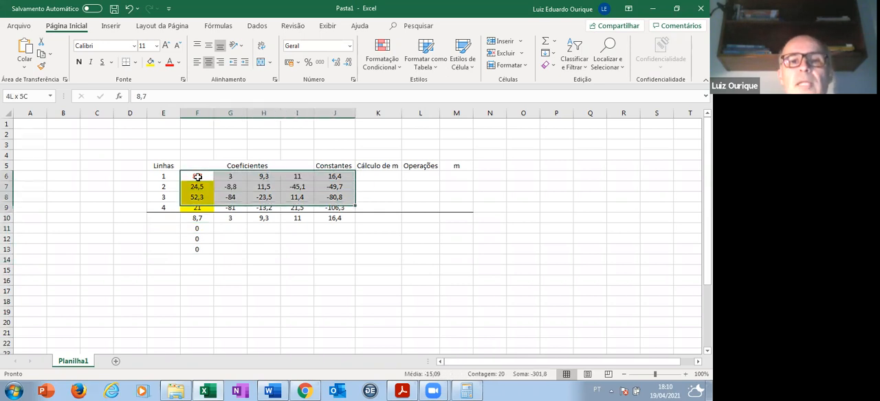
pyautogui.hotkey('shift', 'Down')
pyautogui.hotkey('shift', 'Down')
pyautogui.hotkey('shift', 'Down')
pyautogui.hotkey('shift', 'Down')
pyautogui.hotkey('shift', 'Down')
pyautogui.hotkey('shift', 'Down')
pyautogui.hotkey('shift', 'Down')
pyautogui.hotkey('shift', 'Down')
pyautogui.hotkey('shift', 'Down')
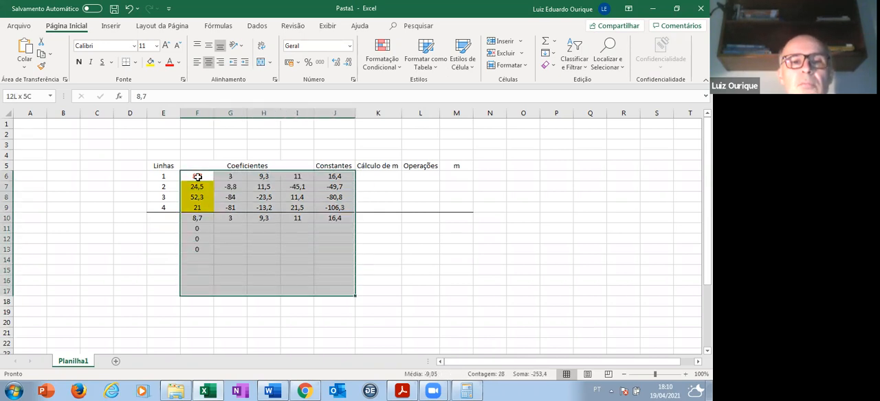
pyautogui.hotkey('shift', 'Down')
pyautogui.hotkey('shift', 'Down')
pyautogui.hotkey('shift', 'Down')
pyautogui.hotkey('shift', 'Down')
pyautogui.hotkey('shift', 'Down')
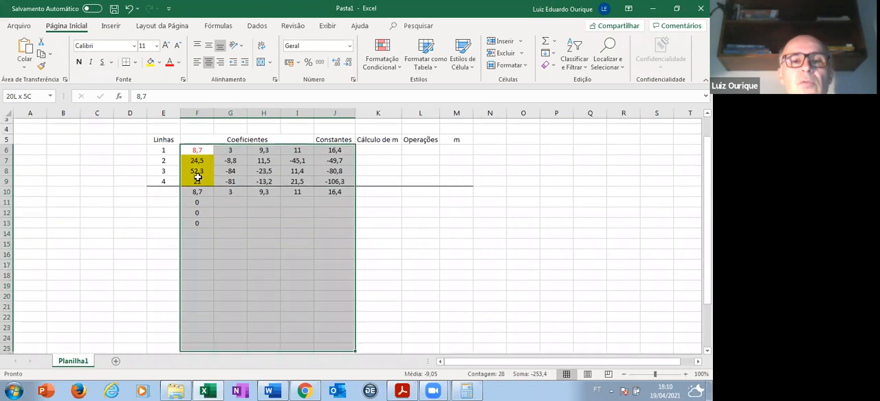
pyautogui.rightClick(268, 209)
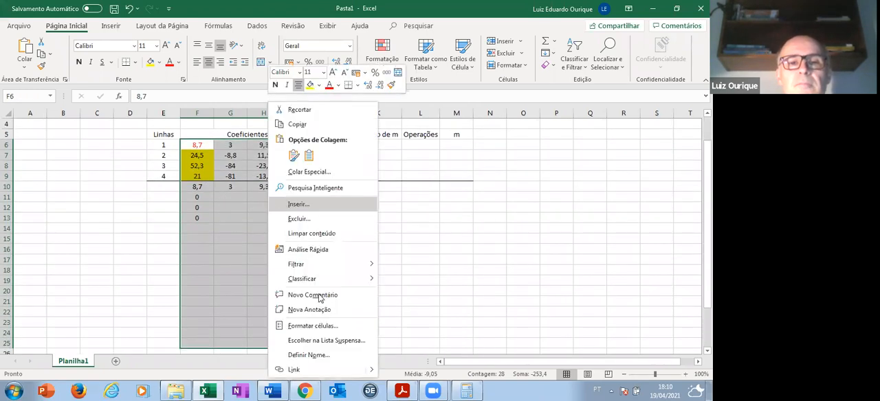
pyautogui.click(320, 328)
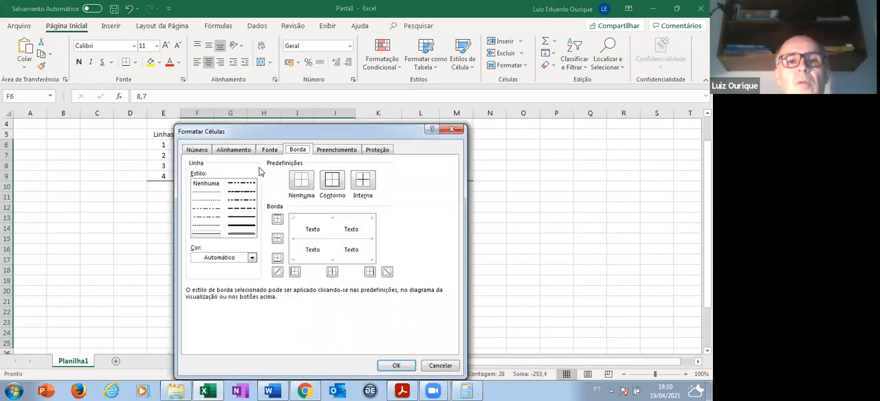
pyautogui.click(197, 151)
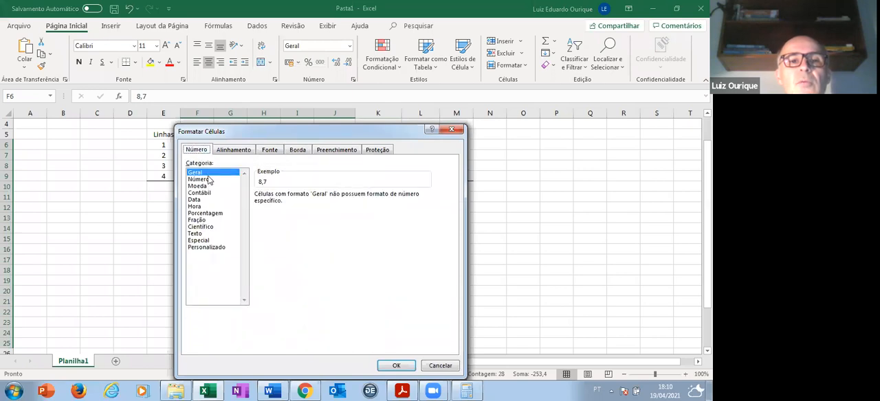
pyautogui.click(210, 179)
pyautogui.click(395, 367)
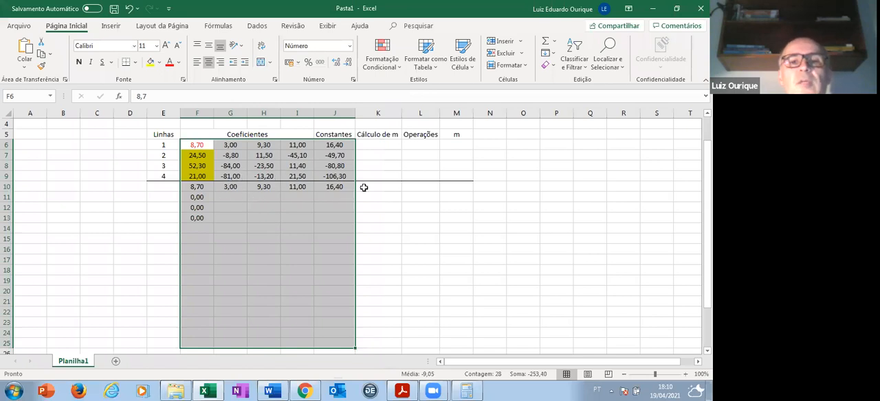
# - Calculate the multiplier for line 2 in K7 with the formula =F7/F6
pyautogui.click(395, 158)
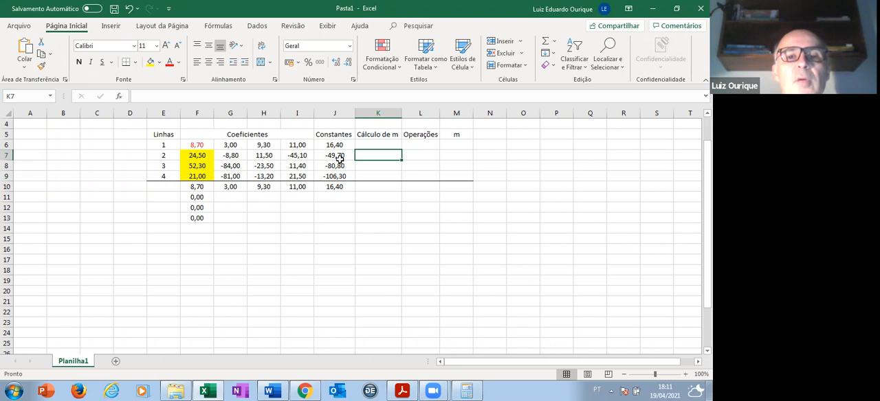
pyautogui.click(138, 97)
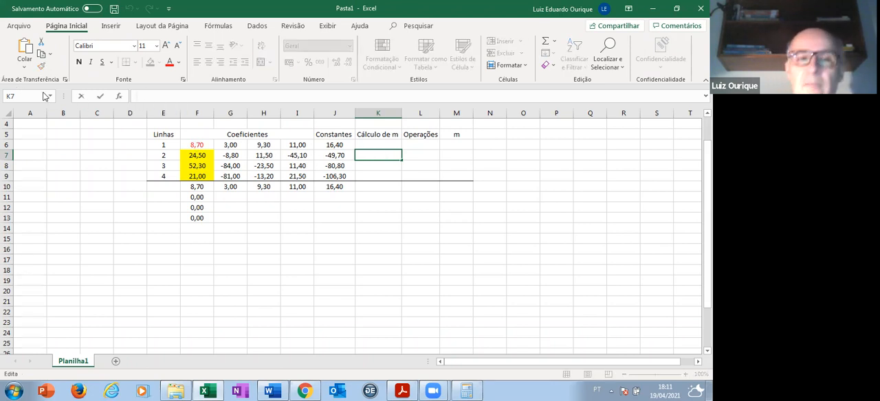
pyautogui.write('=')
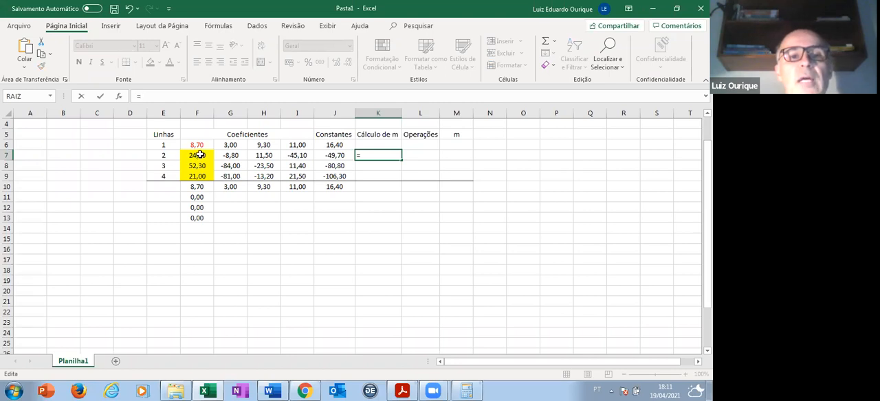
pyautogui.click(203, 155)
pyautogui.write('/')
pyautogui.click(202, 144)
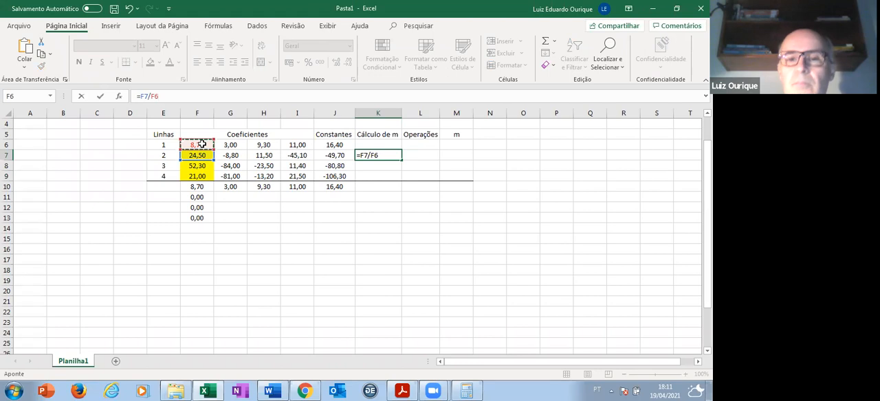
pyautogui.press('Return')
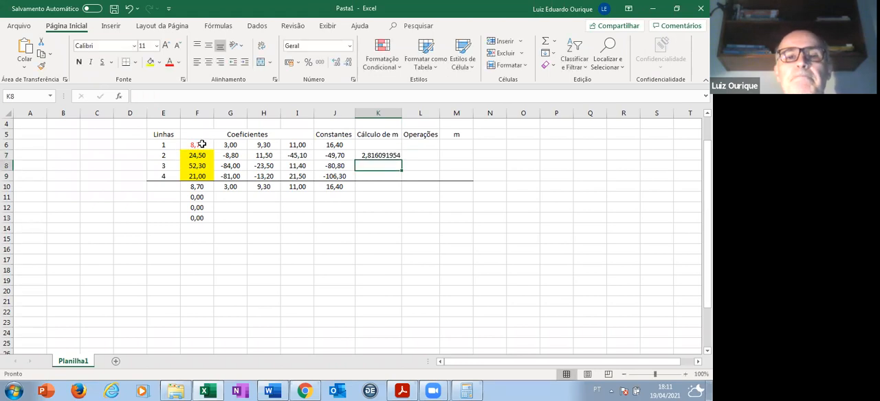
# - Make the divisor reference in K7 absolute so that the formula reads =F7/$F$6
pyautogui.click(379, 156)
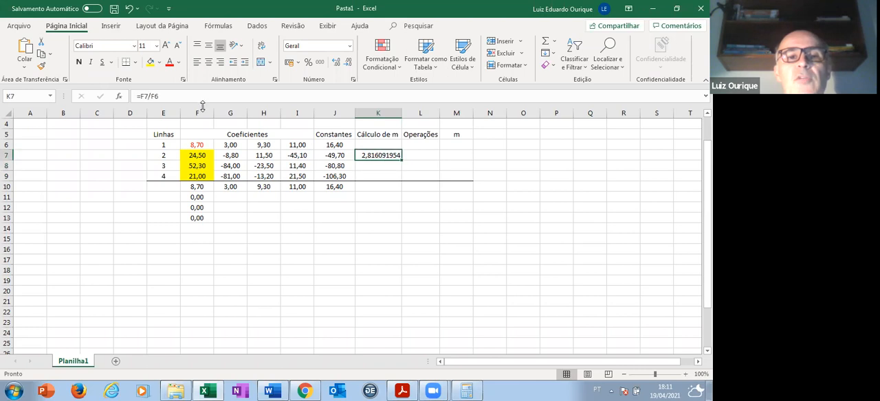
pyautogui.click(154, 96)
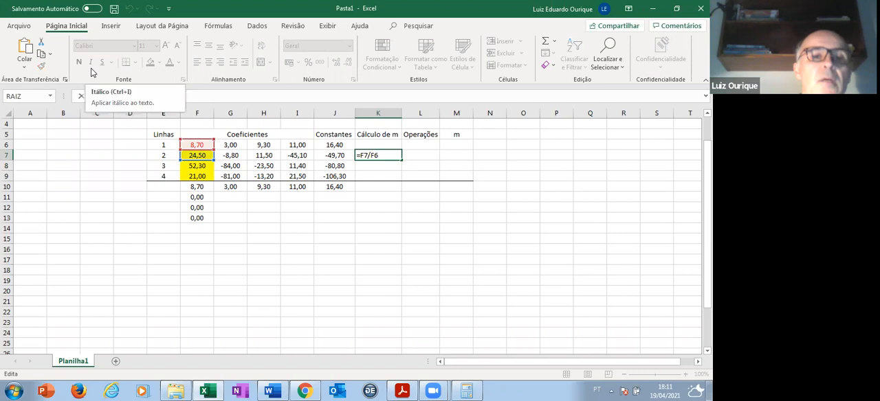
pyautogui.press('F4')
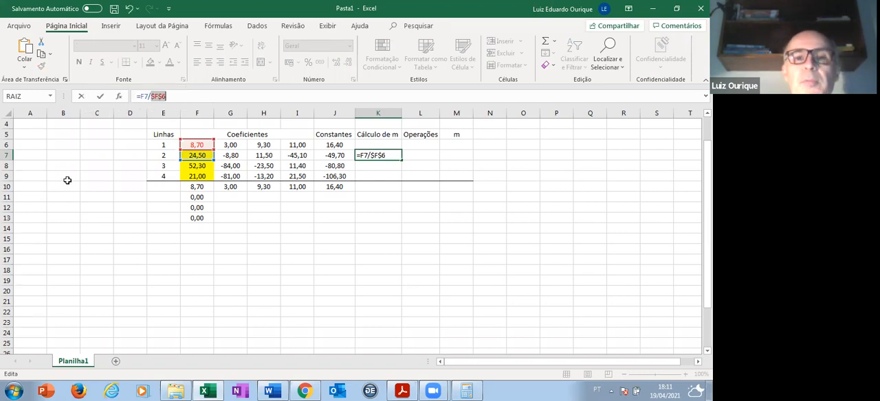
pyautogui.press('Return')
pyautogui.click(383, 156)
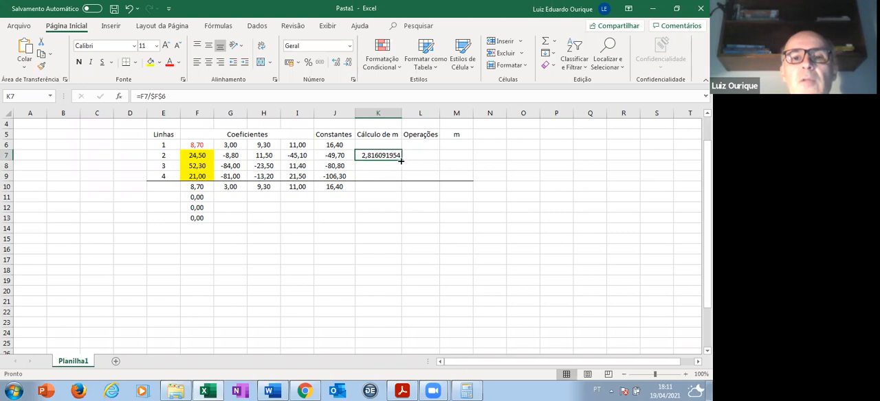
# - Fill the multiplier formula from K7 down to K9 and enter the rounded m values 2,82, 6,01 and 2,41 in M7:M9
pyautogui.moveTo(400, 160); pyautogui.dragTo(401, 181)
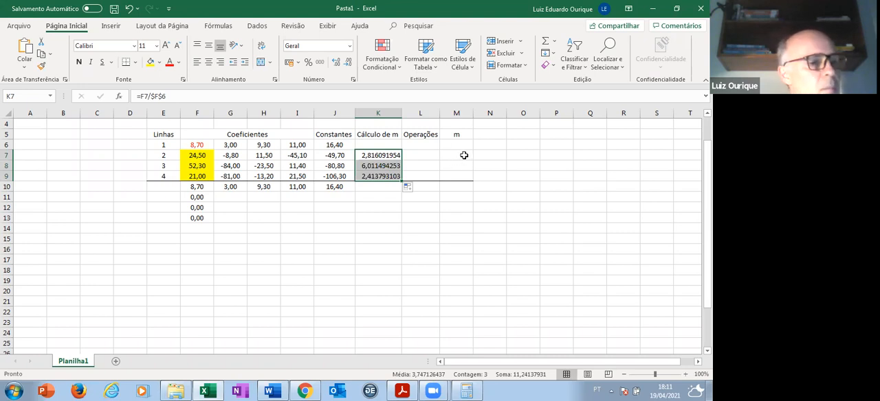
pyautogui.press('Right')
pyautogui.press('Right')
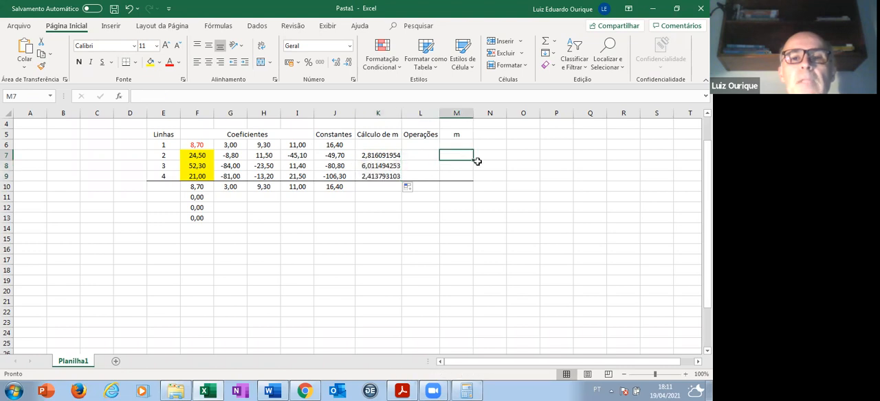
pyautogui.write('2,82')
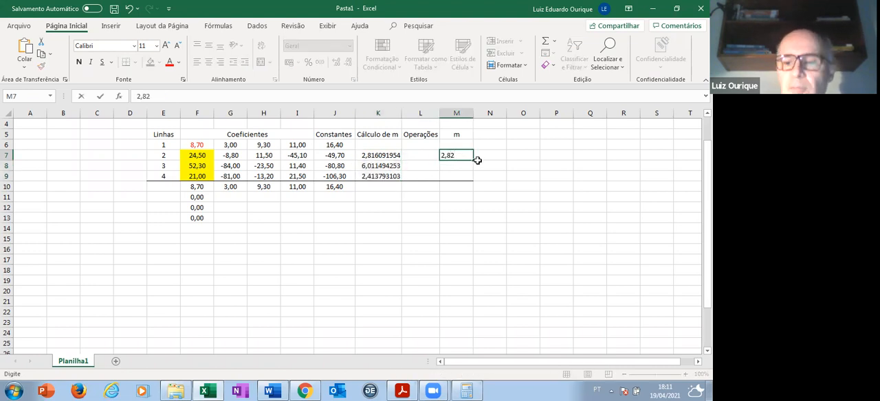
pyautogui.press('Return')
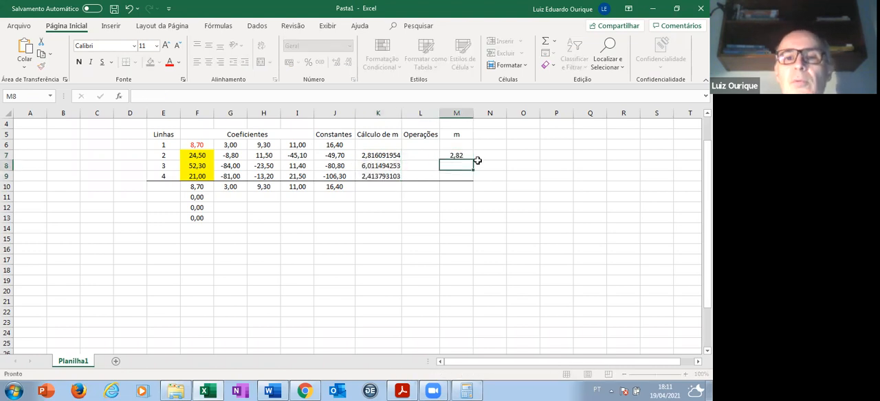
pyautogui.write('6,01')
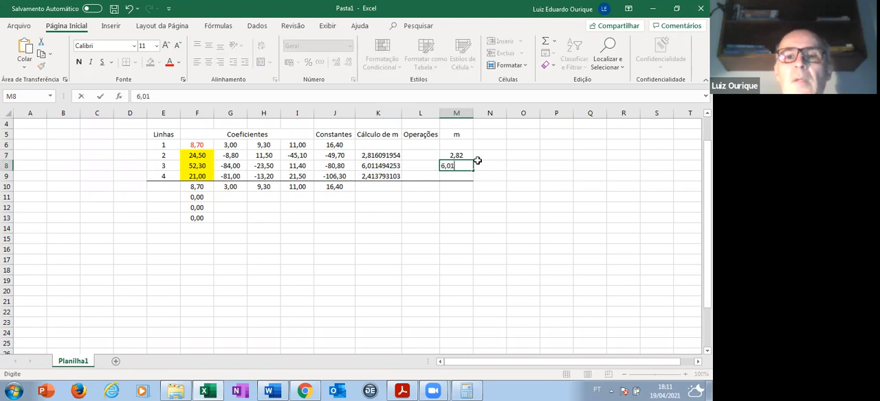
pyautogui.press('Return')
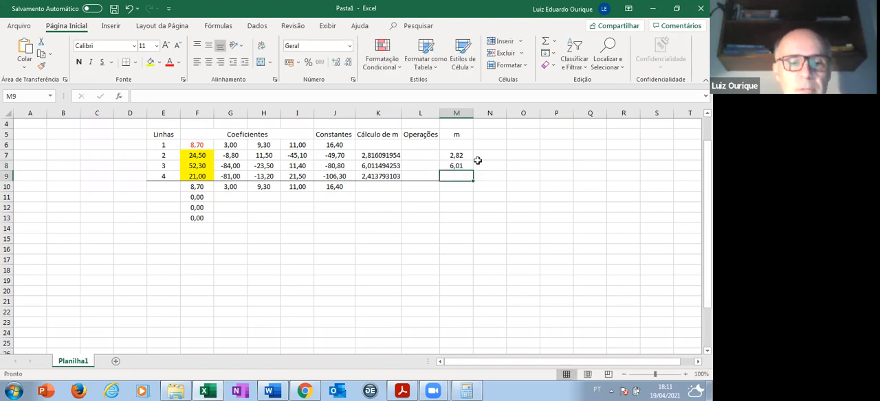
pyautogui.write('2,4')
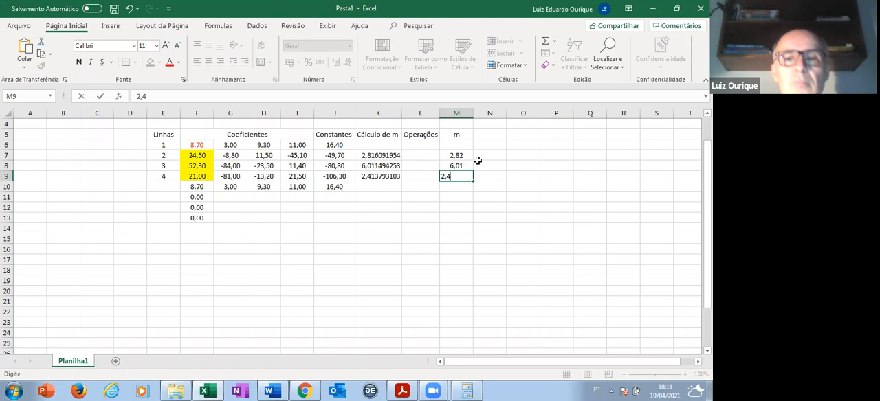
pyautogui.write('1')
pyautogui.press('Return')
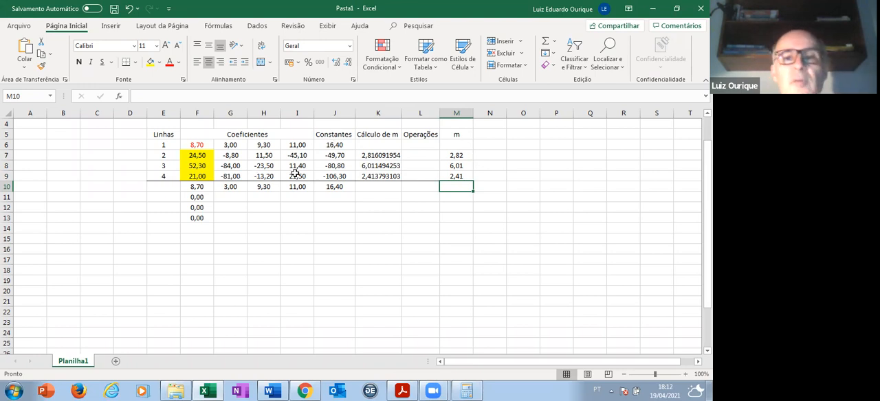
# - Format the Cálculo de m cells K7:K24 as Número with two decimal places
pyautogui.click(384, 158)
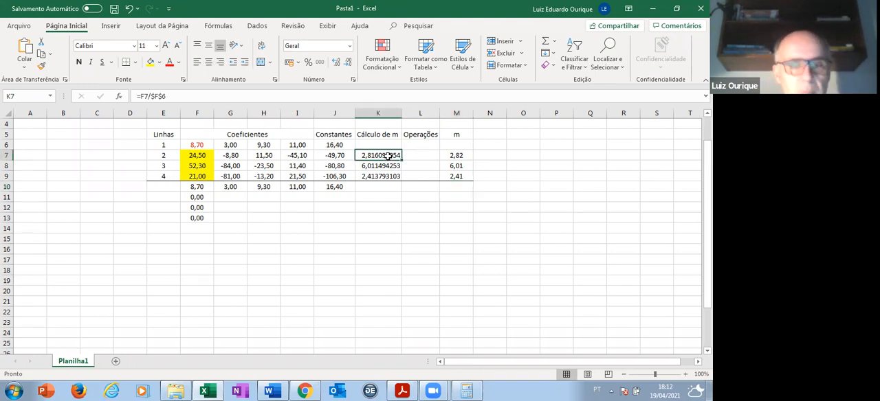
pyautogui.hotkey('shift', 'Right')
pyautogui.hotkey('shift', 'Down')
pyautogui.hotkey('shift', 'Left')
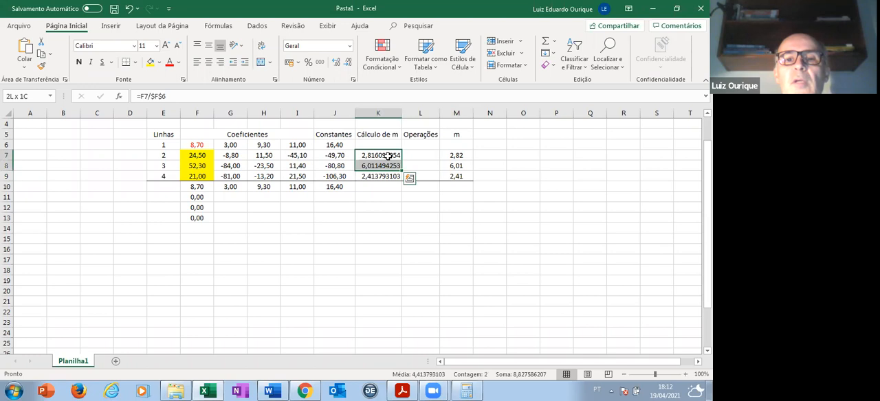
pyautogui.hotkey('shift', 'Down')
pyautogui.hotkey('shift', 'Down')
pyautogui.hotkey('shift', 'Down')
pyautogui.hotkey('shift', 'Down')
pyautogui.hotkey('shift', 'Down')
pyautogui.hotkey('shift', 'Down')
pyautogui.hotkey('shift', 'Down')
pyautogui.hotkey('shift', 'Down')
pyautogui.hotkey('shift', 'Down')
pyautogui.hotkey('shift', 'Down')
pyautogui.hotkey('shift', 'Down')
pyautogui.hotkey('shift', 'Down')
pyautogui.hotkey('shift', 'Down')
pyautogui.hotkey('shift', 'Down')
pyautogui.hotkey('shift', 'Down')
pyautogui.hotkey('shift', 'Down')
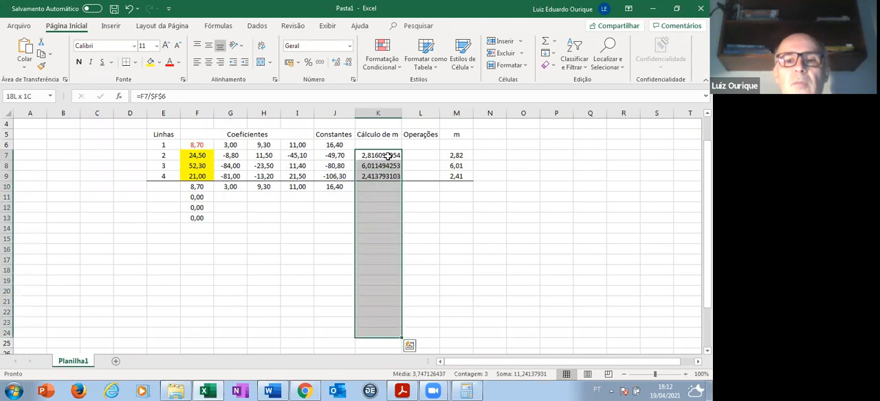
pyautogui.rightClick(386, 157)
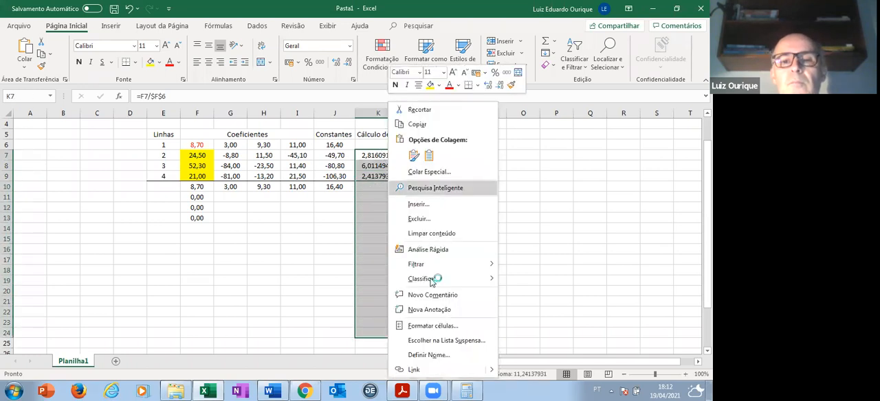
pyautogui.click(433, 328)
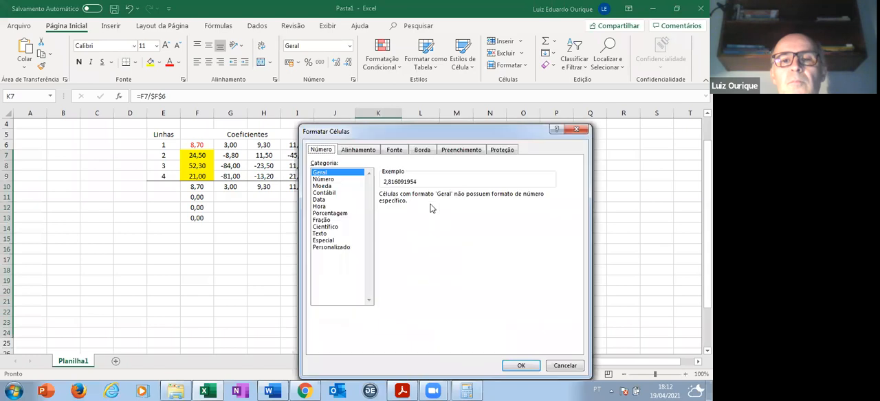
pyautogui.click(343, 180)
pyautogui.click(521, 366)
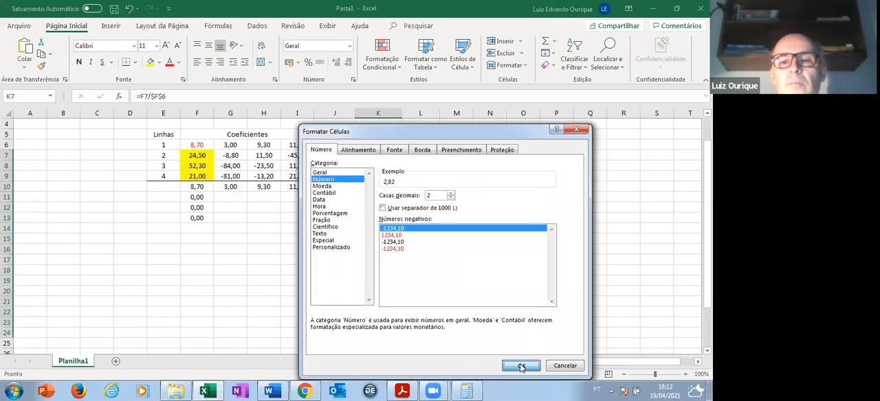
pyautogui.click(454, 156)
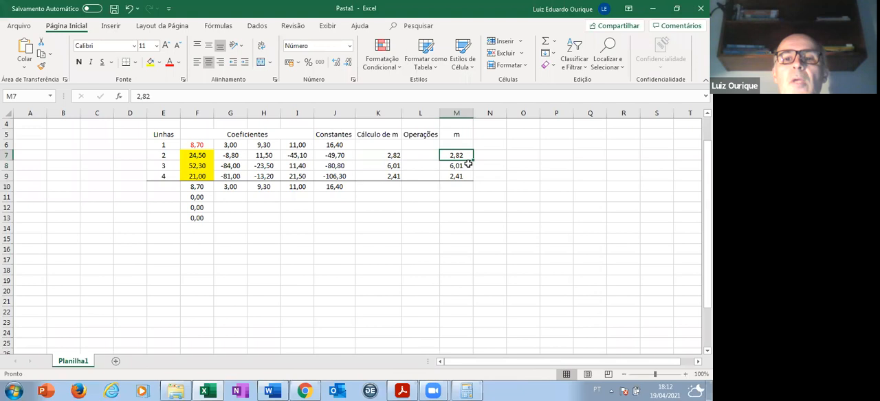
# - Centre the contents of cells K7:K28 horizontally
pyautogui.click(389, 155)
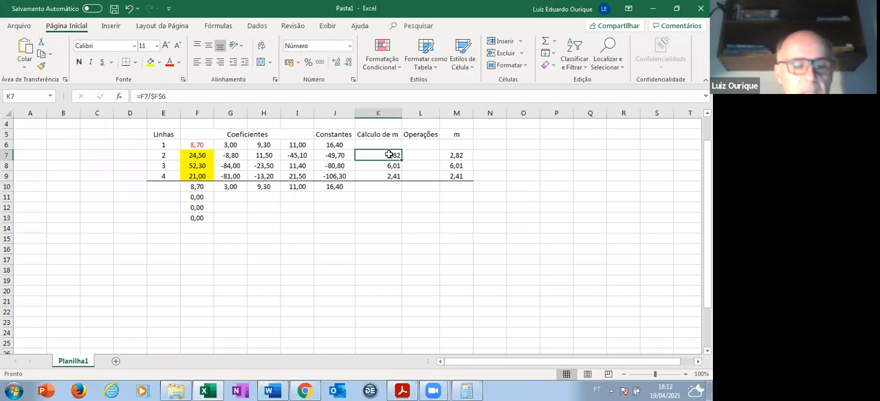
pyautogui.hotkey('shift', 'Down')
pyautogui.hotkey('shift', 'Down')
pyautogui.hotkey('shift', 'Down')
pyautogui.hotkey('shift', 'Down')
pyautogui.hotkey('shift', 'Down')
pyautogui.hotkey('shift', 'Down')
pyautogui.hotkey('shift', 'Down')
pyautogui.hotkey('shift', 'Down')
pyautogui.hotkey('shift', 'Down')
pyautogui.hotkey('shift', 'Down')
pyautogui.hotkey('shift', 'Down')
pyautogui.hotkey('shift', 'Down')
pyautogui.hotkey('shift', 'Down')
pyautogui.hotkey('shift', 'Down')
pyautogui.hotkey('shift', 'Down')
pyautogui.hotkey('shift', 'Down')
pyautogui.hotkey('shift', 'Down')
pyautogui.hotkey('shift', 'Down')
pyautogui.hotkey('shift', 'Down')
pyautogui.hotkey('shift', 'Down')
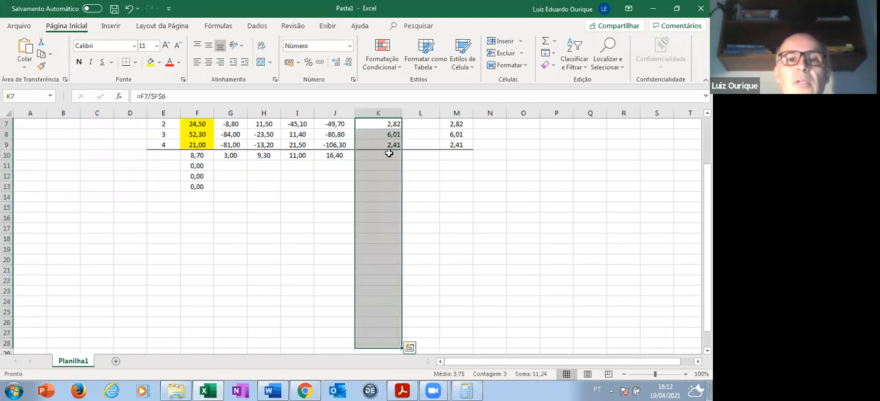
pyautogui.click(208, 61)
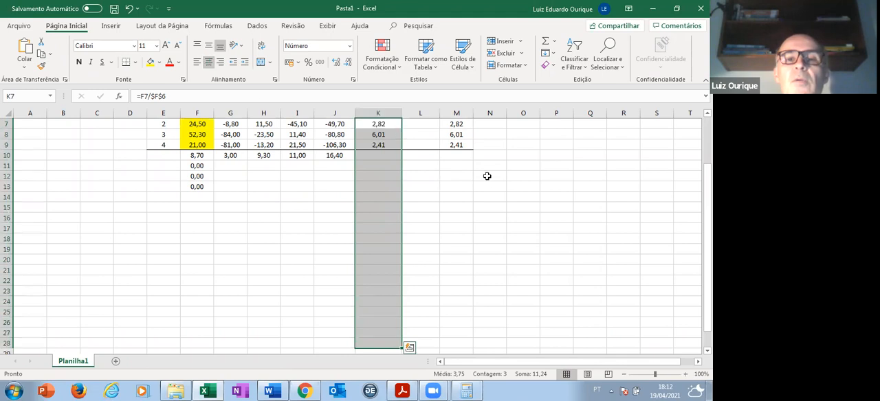
# - Compare the calculated multiplier in K7 with the typed m values in M7:M9
pyautogui.scroll(2, 486, 175)
pyautogui.click(456, 187)
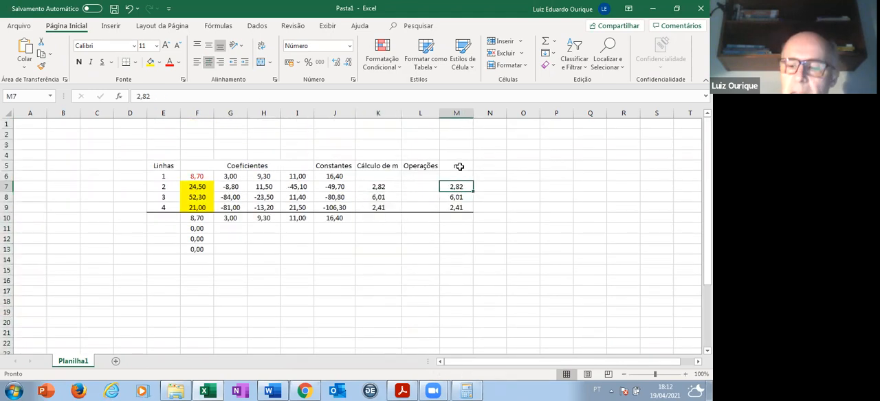
pyautogui.click(470, 195)
pyautogui.click(469, 187)
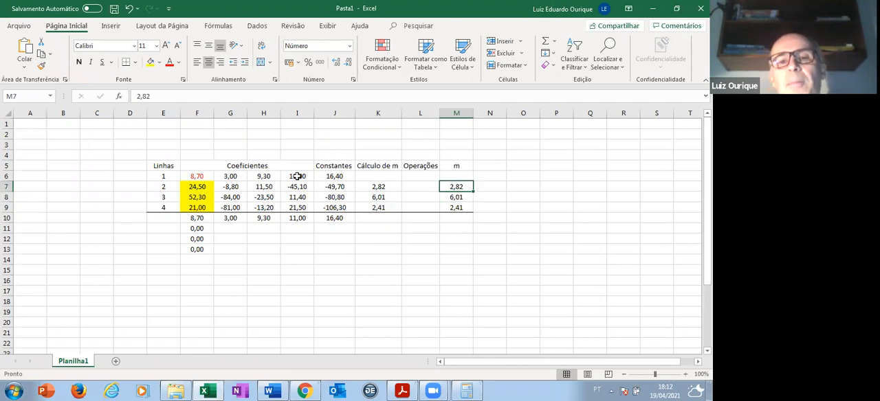
pyautogui.click(388, 187)
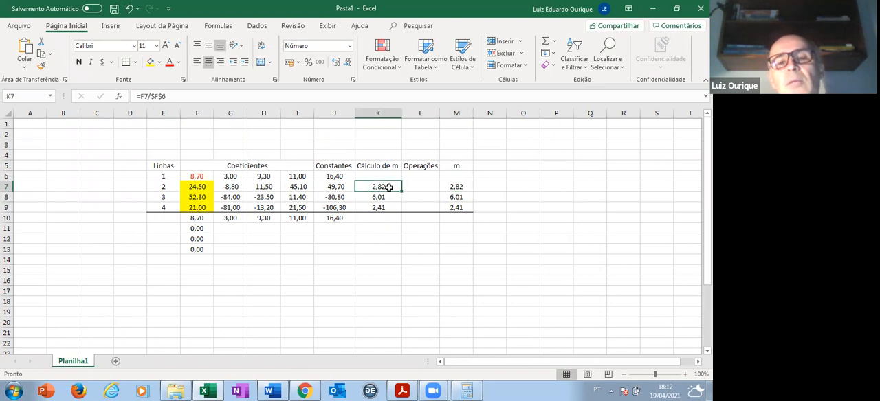
pyautogui.click(466, 185)
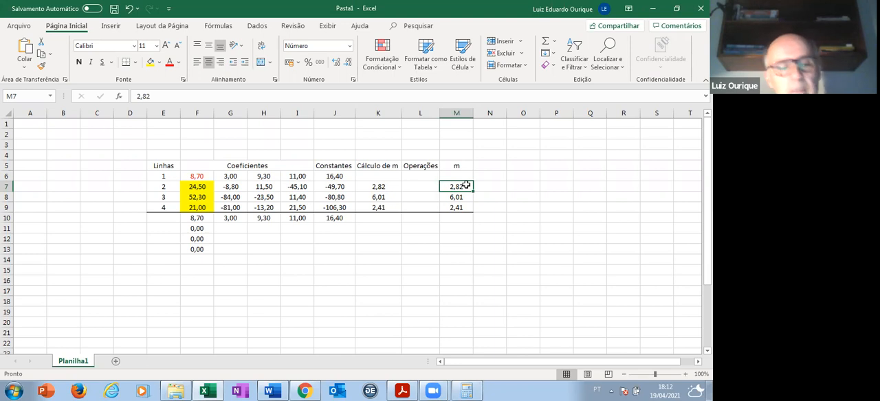
pyautogui.hotkey('shift', 'Down')
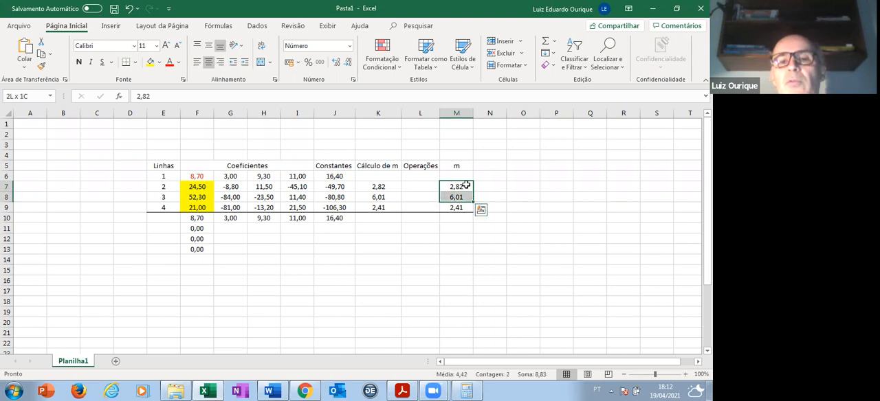
pyautogui.hotkey('shift', 'Down')
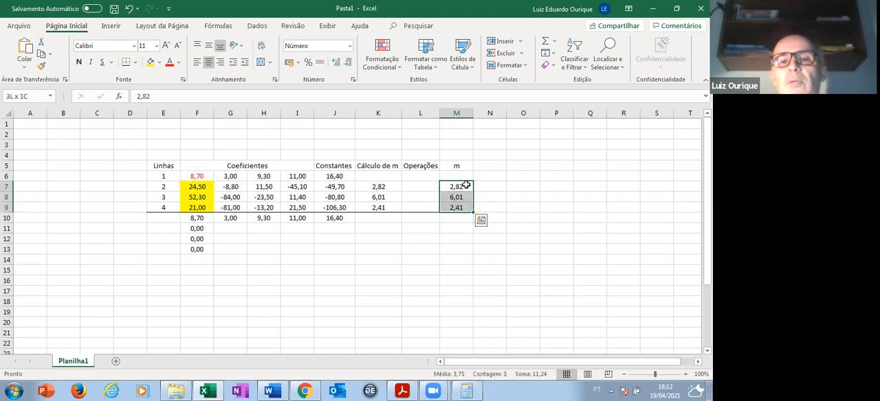
# - Widen the Operações column and enter the line 2 row operation L2 -2,82*L1 in L7
pyautogui.click(420, 187)
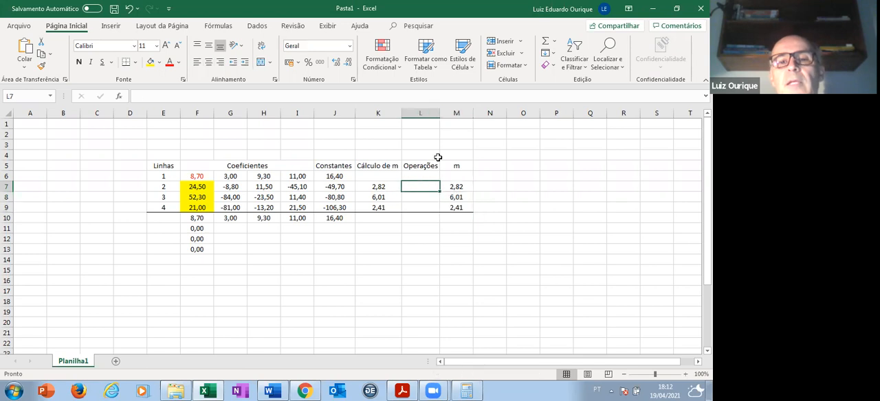
pyautogui.moveTo(440, 112); pyautogui.dragTo(457, 112)
pyautogui.doubleClick(427, 186)
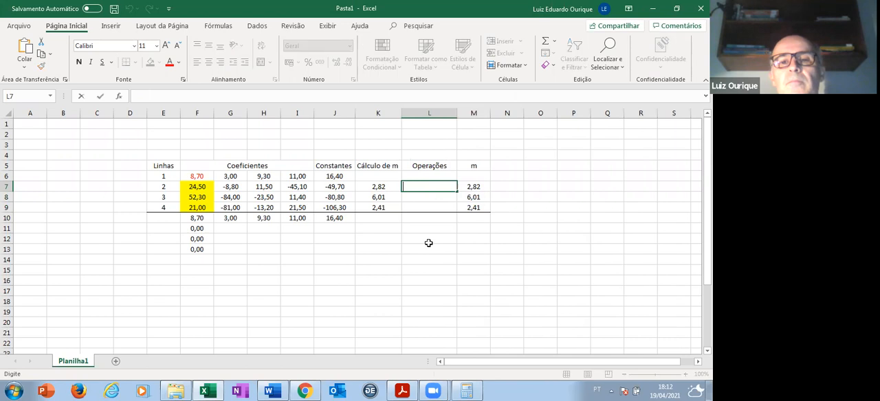
pyautogui.write('L2')
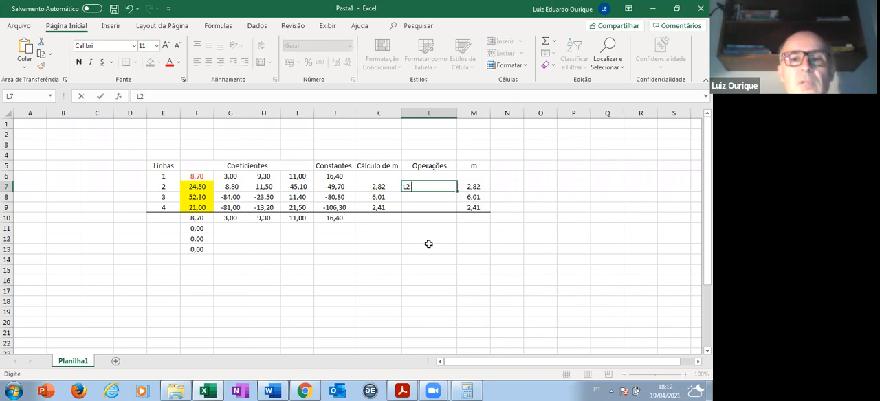
pyautogui.write(' -2,8')
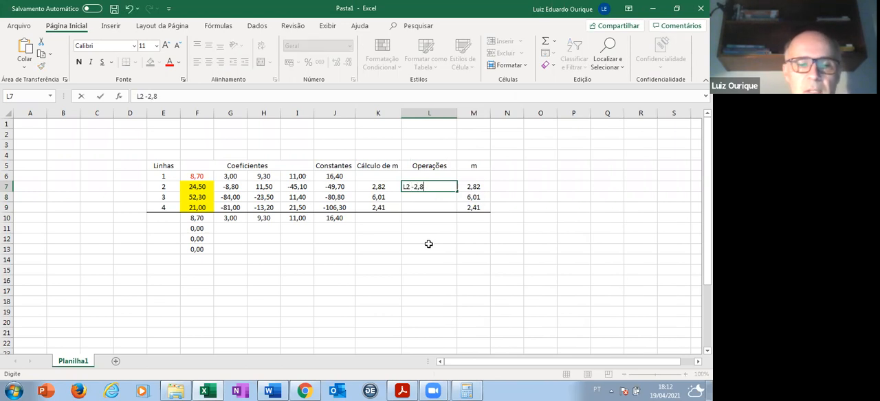
pyautogui.write('2*L1')
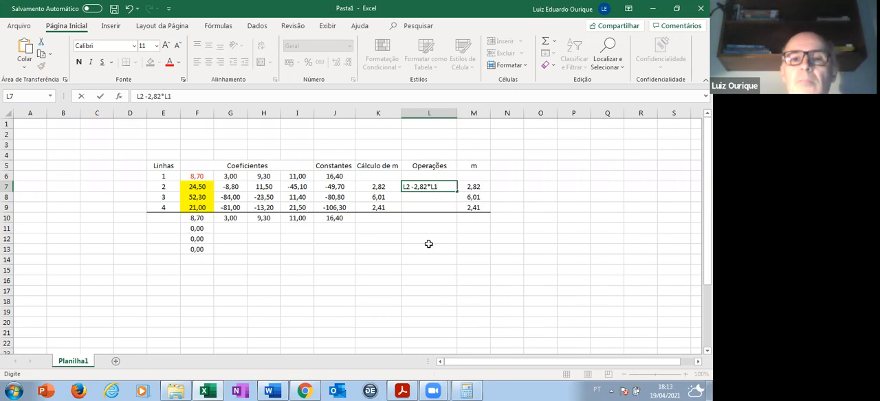
pyautogui.press('Return')
# - Enter the row operations L3-6,01*l1 in L8 and L4-2,41*l1 in L9
pyautogui.write('L3-')
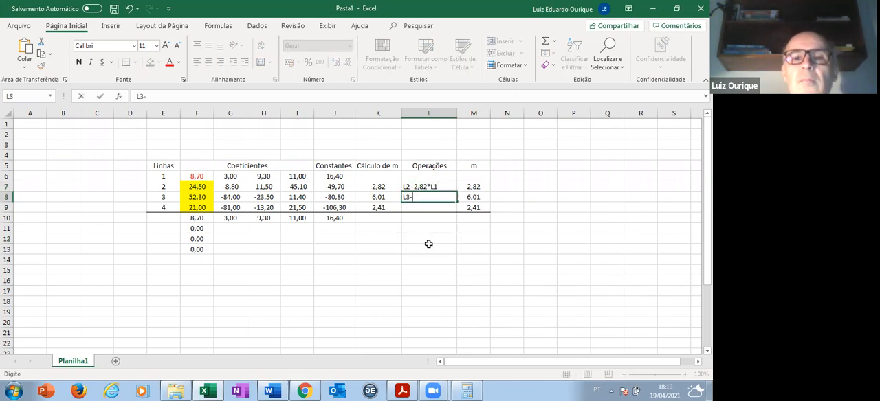
pyautogui.write('6,01*l1')
pyautogui.press('Return')
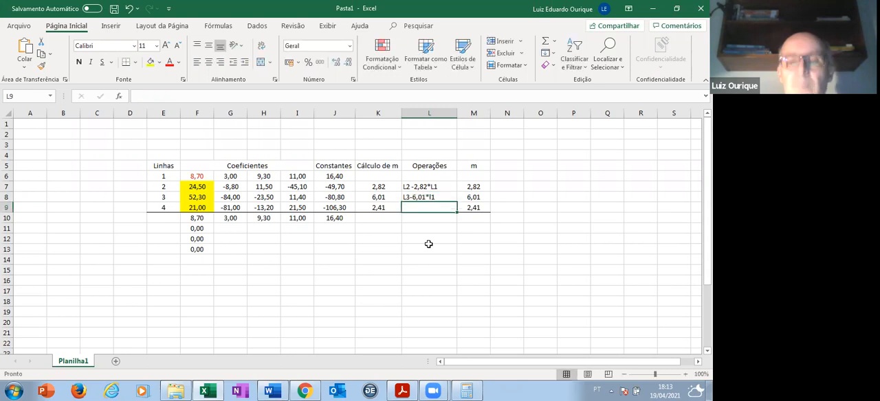
pyautogui.write('L4-2,41*l1')
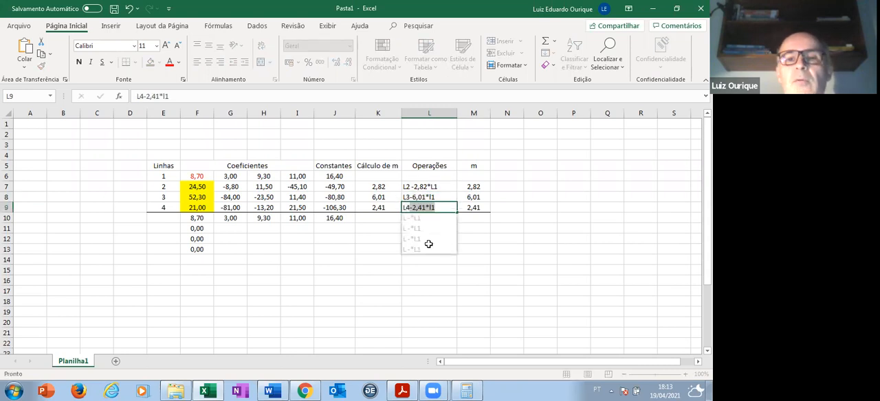
pyautogui.press('Return')
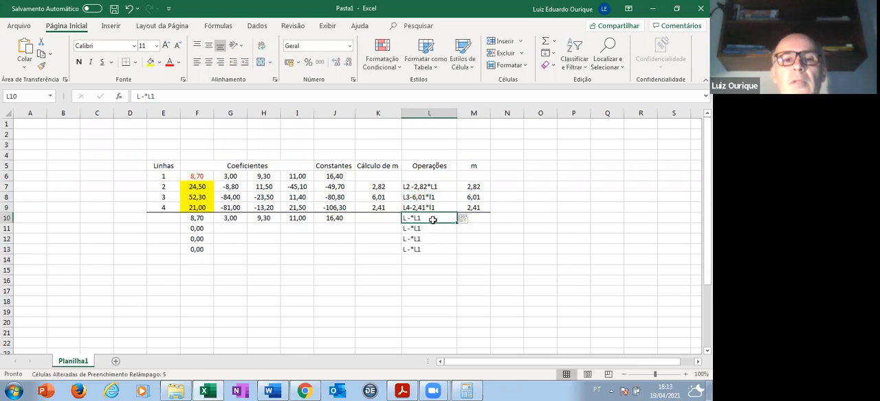
# - Clear the unwanted auto-filled entries from cells L10 to L13 below the row operations
pyautogui.press('Delete')
pyautogui.click(429, 228)
pyautogui.press('Delete')
pyautogui.click(427, 237)
pyautogui.press('Delete')
pyautogui.click(427, 249)
pyautogui.press('Delete')
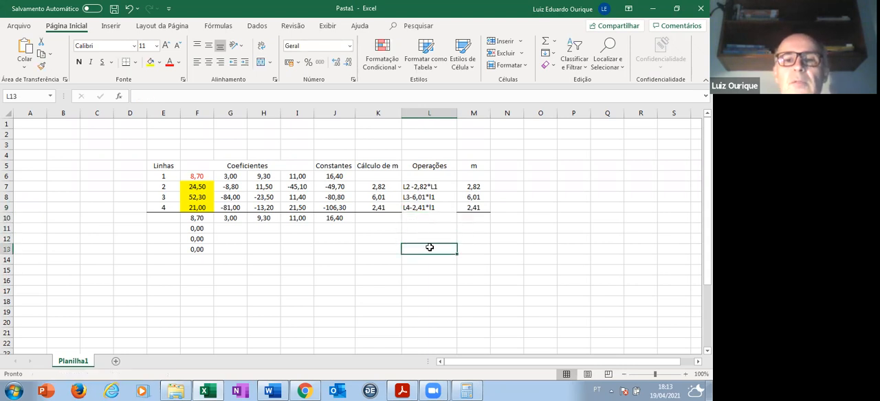
pyautogui.click(440, 217)
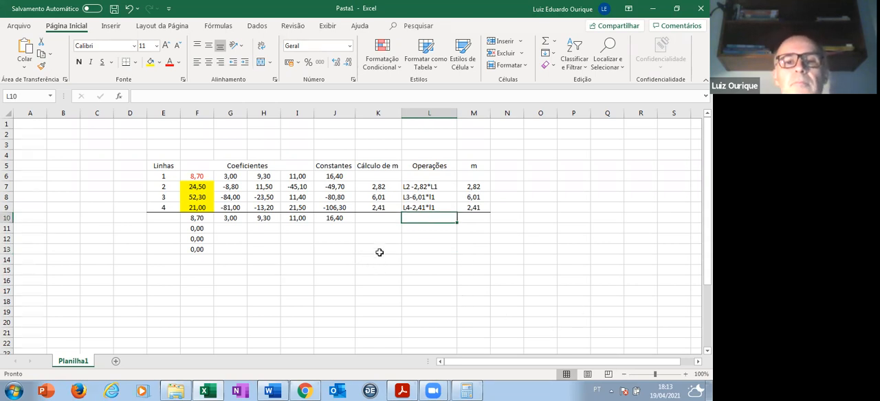
# - Center the row operation entries in the Operações column across cells L7 to L20
pyautogui.click(418, 186)
pyautogui.moveTo(417, 185); pyautogui.dragTo(426, 323)
pyautogui.click(208, 62)
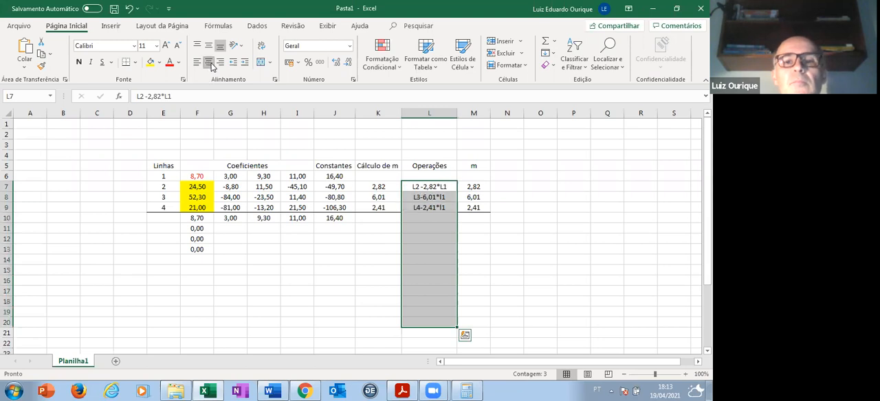
# - Enter the line 2 elimination formula =G7-$M$7*G6 in cell G11, with an absolute reference to the multiplier
pyautogui.click(234, 228)
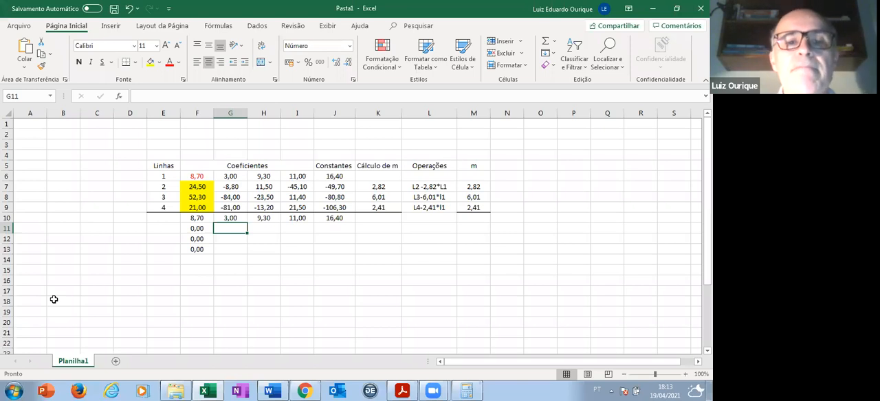
pyautogui.click(198, 229)
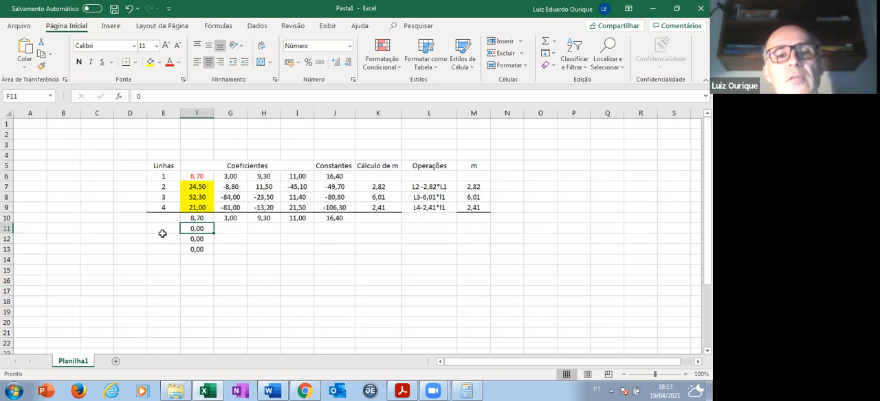
pyautogui.click(227, 228)
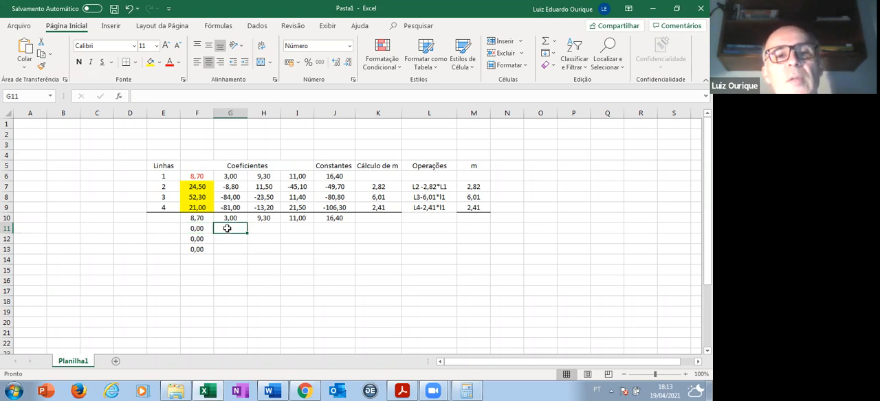
pyautogui.click(138, 96)
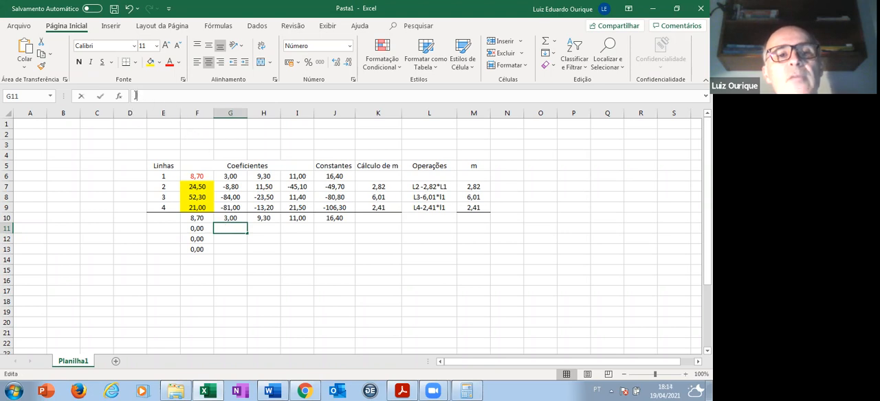
pyautogui.write('=')
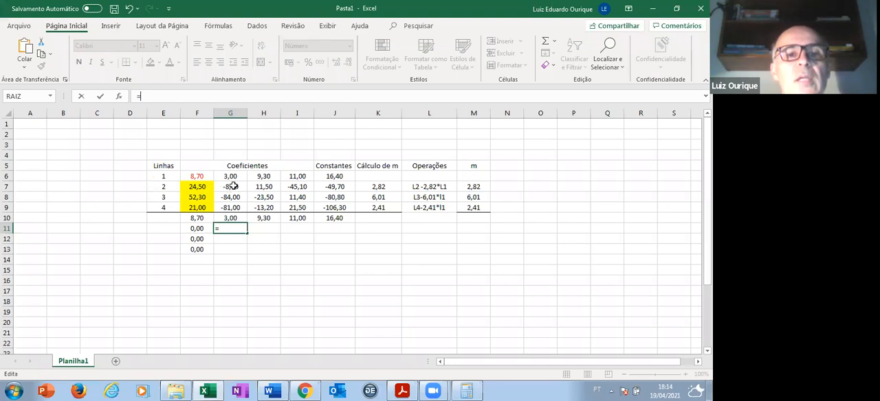
pyautogui.click(233, 187)
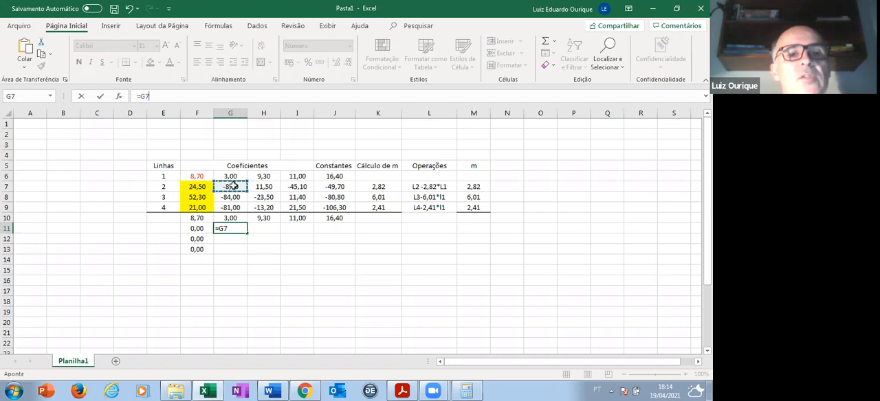
pyautogui.write('-')
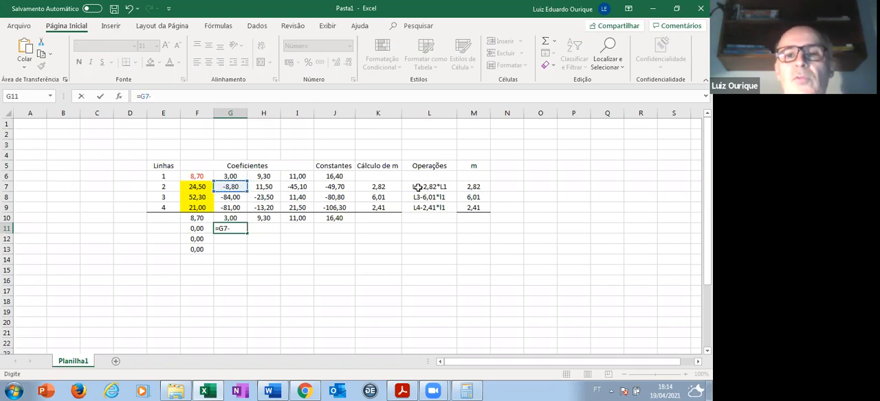
pyautogui.click(477, 187)
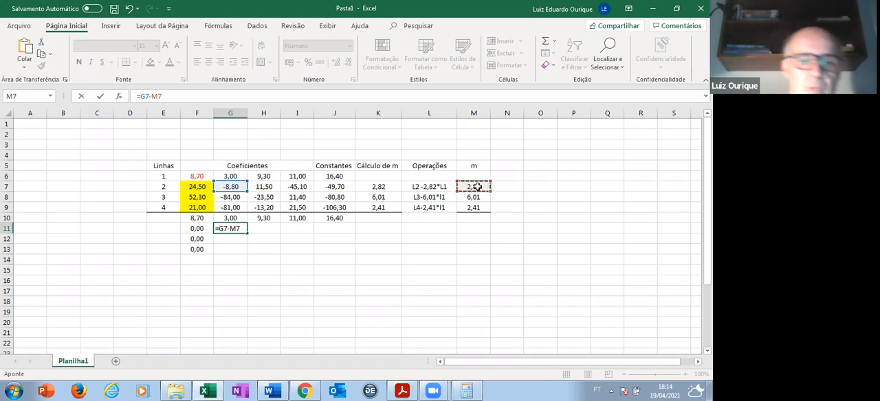
pyautogui.press('F4')
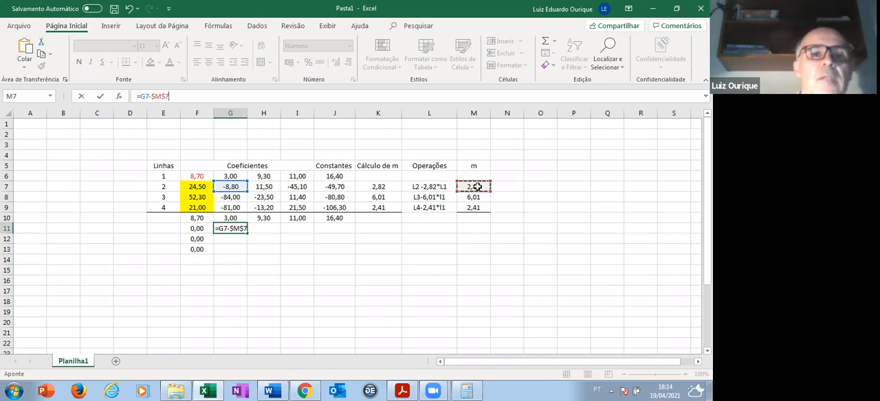
pyautogui.write('*')
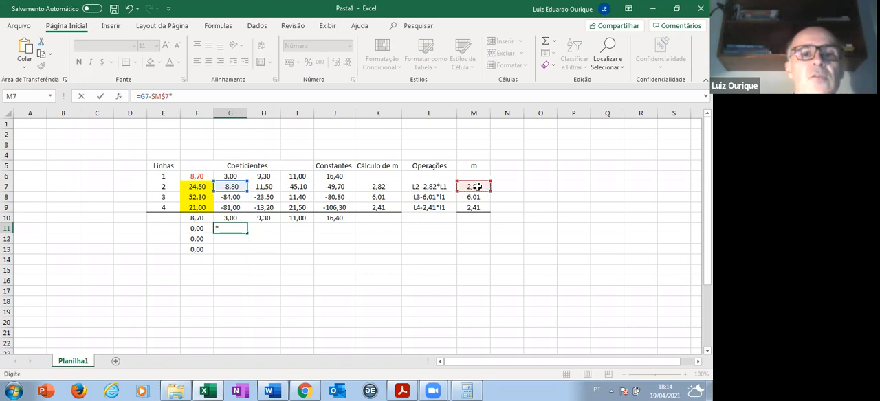
pyautogui.click(238, 176)
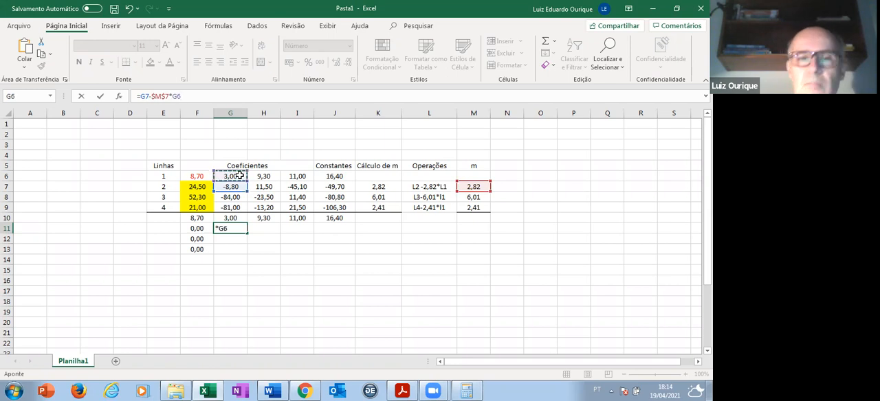
pyautogui.press('Return')
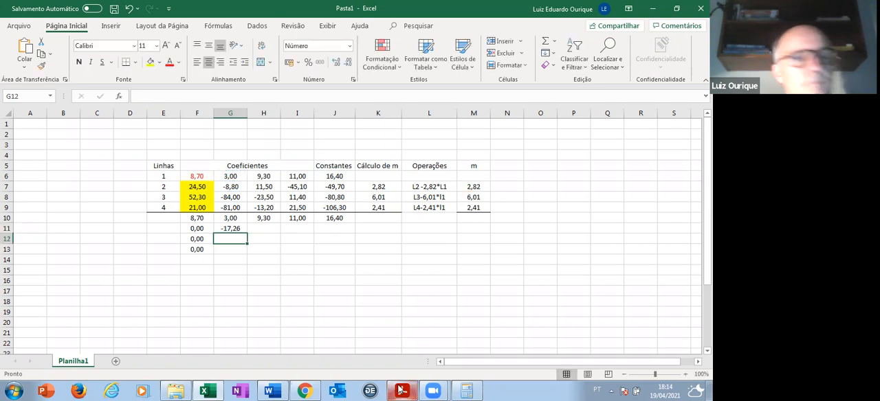
# - Copy the elimination formula from G11 into H11, I11 and J11 to complete the new line 2
pyautogui.click(231, 229)
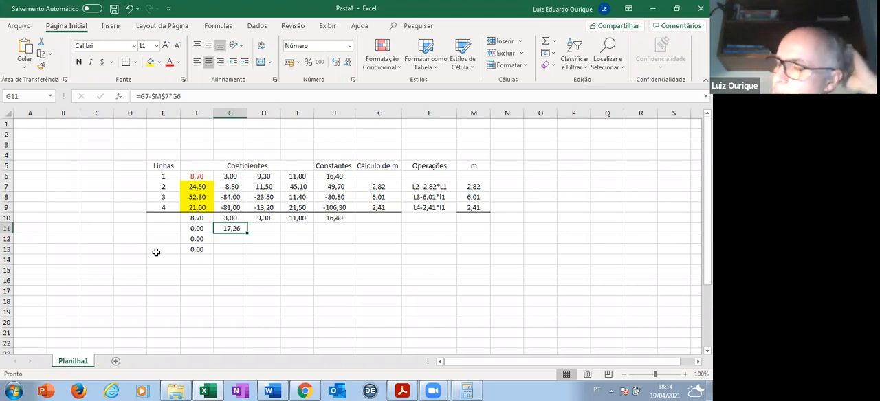
pyautogui.hotkey('ctrl', 'c')
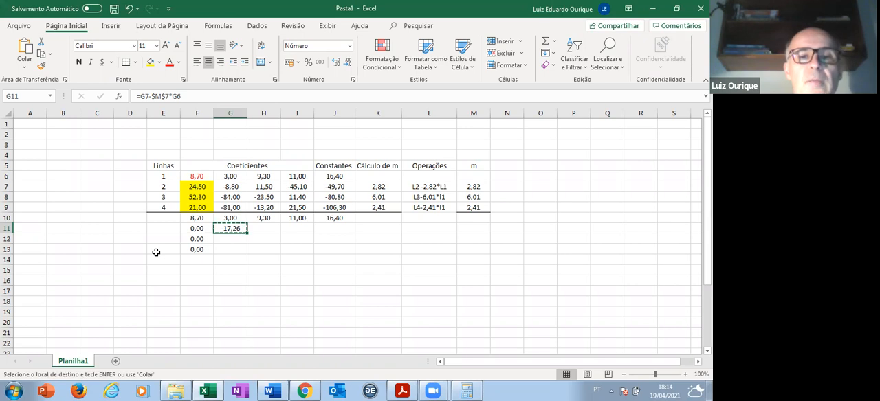
pyautogui.press('Right')
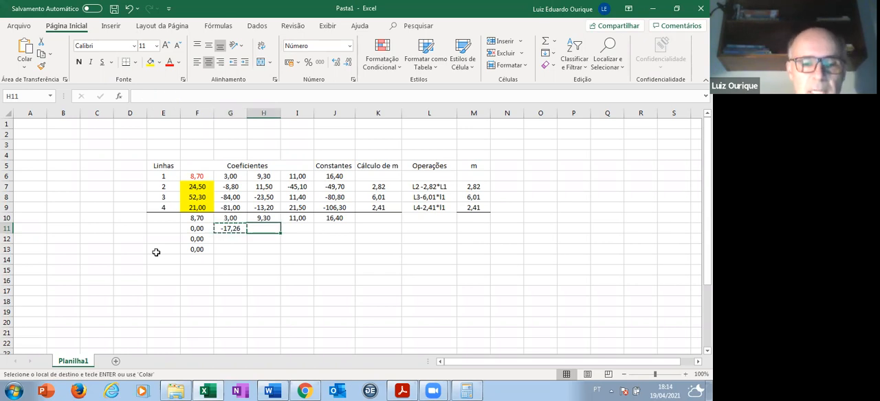
pyautogui.hotkey('ctrl', 'v')
pyautogui.press('Right')
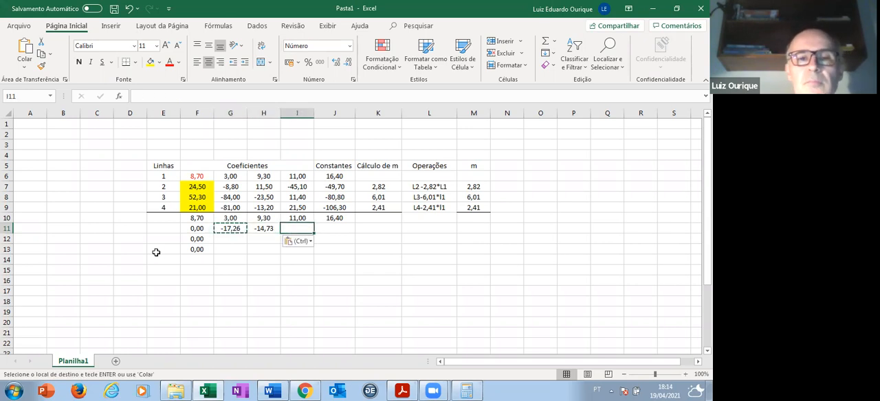
pyautogui.hotkey('ctrl', 'v')
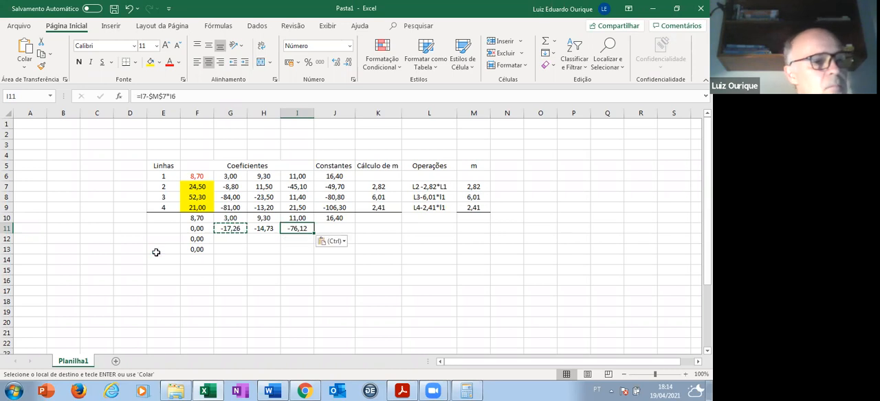
pyautogui.press('Right')
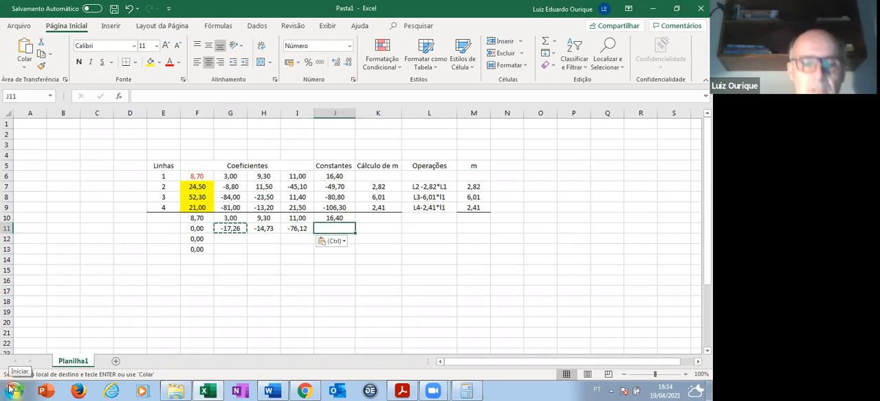
pyautogui.hotkey('ctrl', 'v')
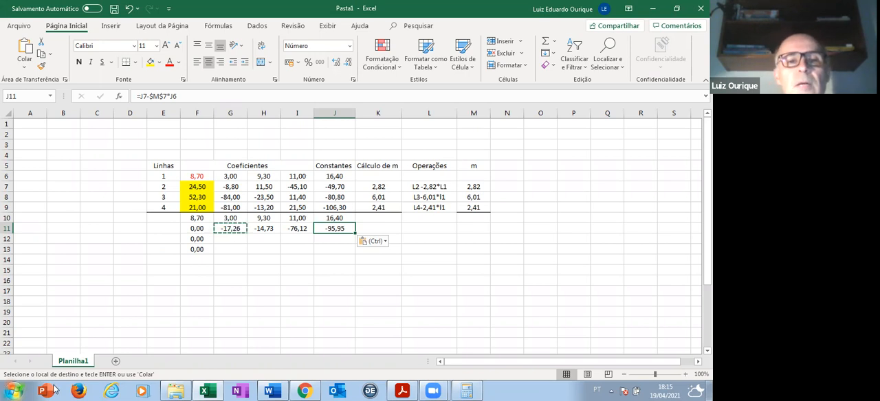
# - Enter the line 3 elimination formula =G8-$M$8*G6 in cell G12, with an absolute reference to the multiplier
pyautogui.click(236, 237)
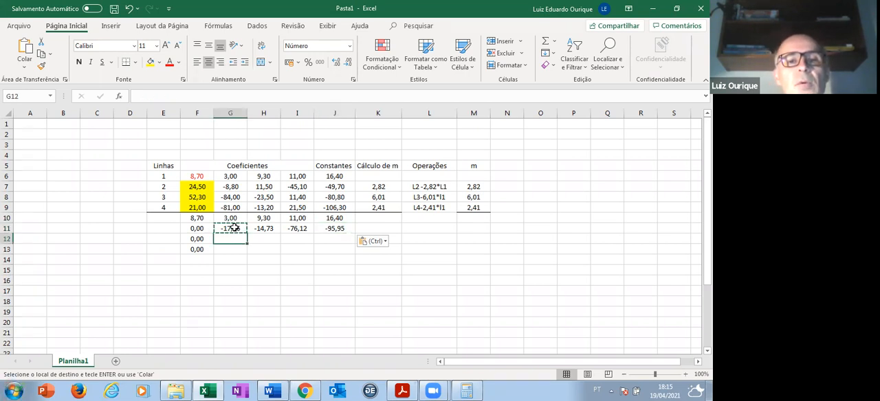
pyautogui.click(136, 96)
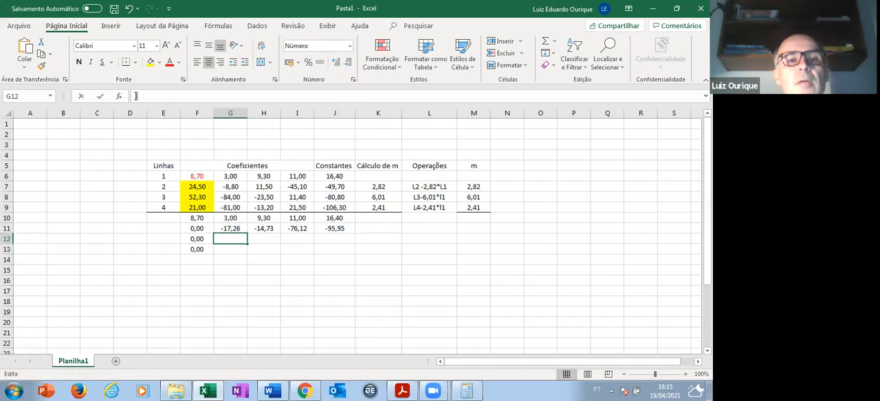
pyautogui.write('=')
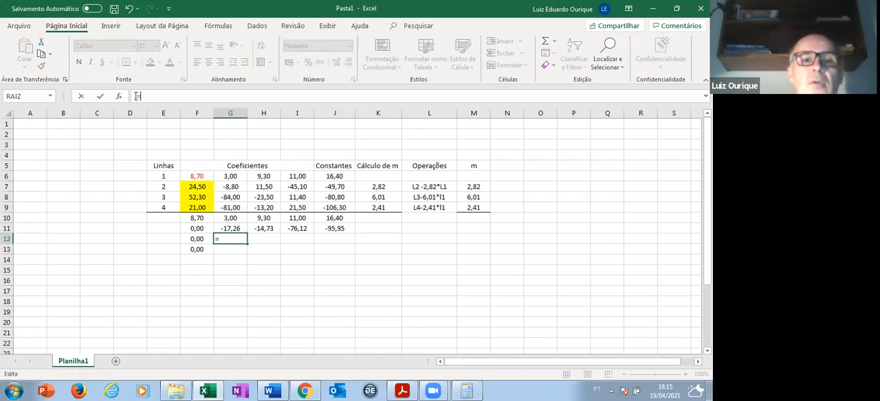
pyautogui.click(237, 198)
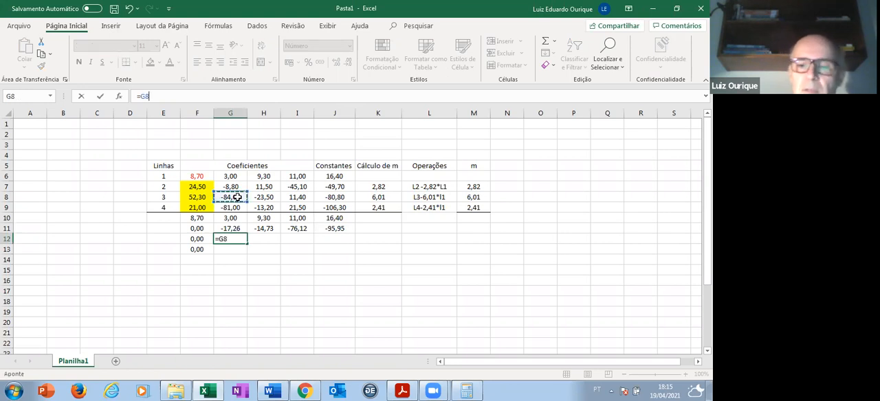
pyautogui.write('-')
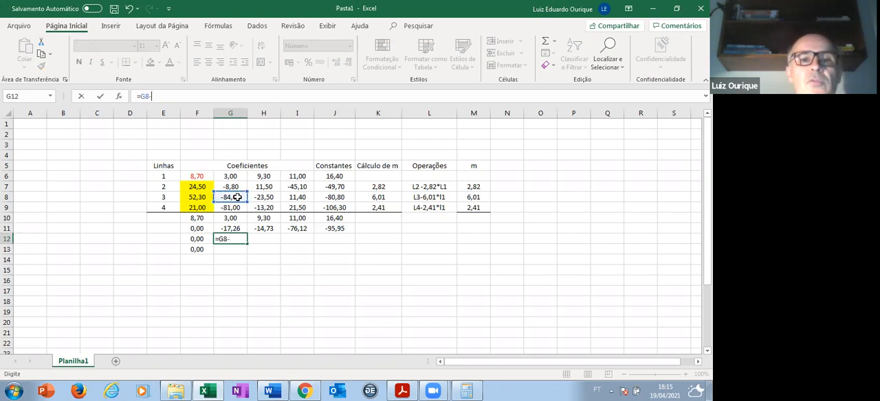
pyautogui.click(474, 197)
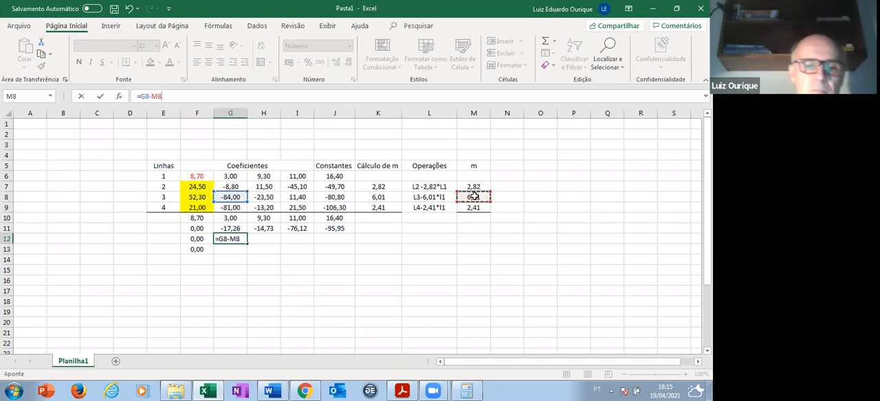
pyautogui.press('F4')
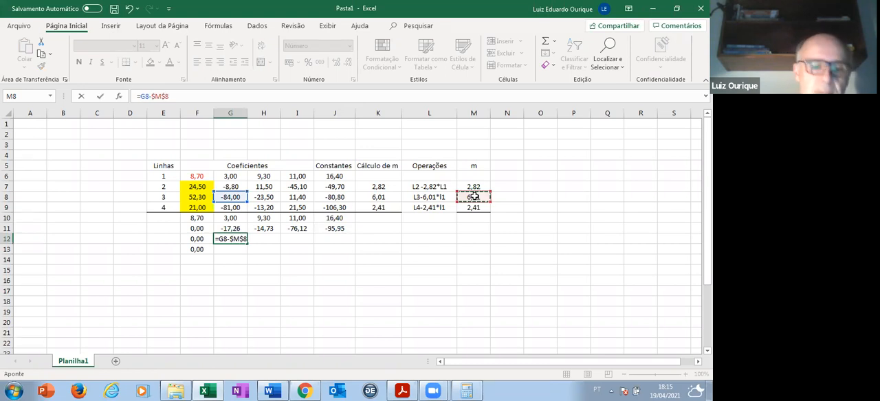
pyautogui.write('*')
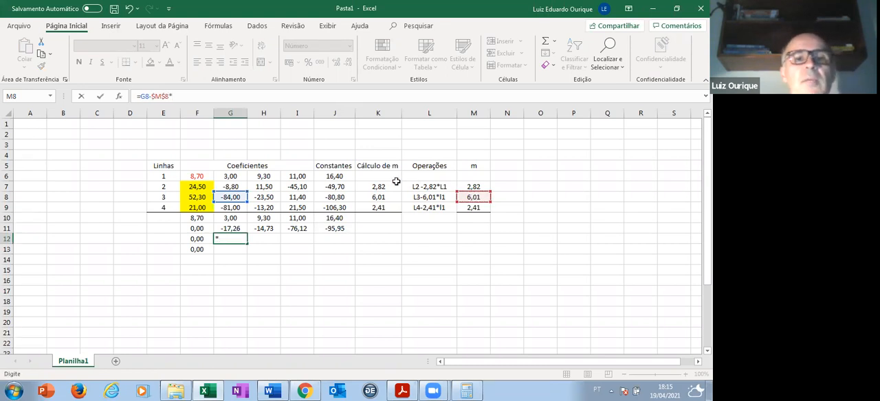
pyautogui.click(234, 176)
pyautogui.press('Return')
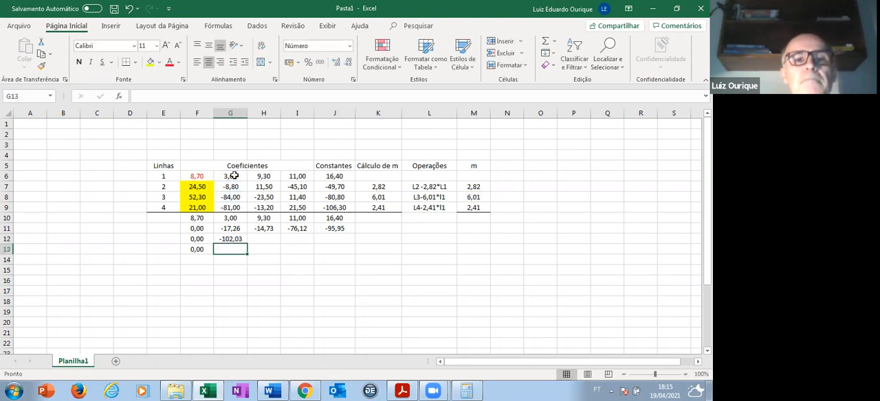
# - Copy the elimination formula from G12 into H12, I12 and J12 to complete the new line 3
pyautogui.click(237, 240)
pyautogui.hotkey('ctrl', 'c')
pyautogui.press('Right')
pyautogui.hotkey('ctrl', 'v')
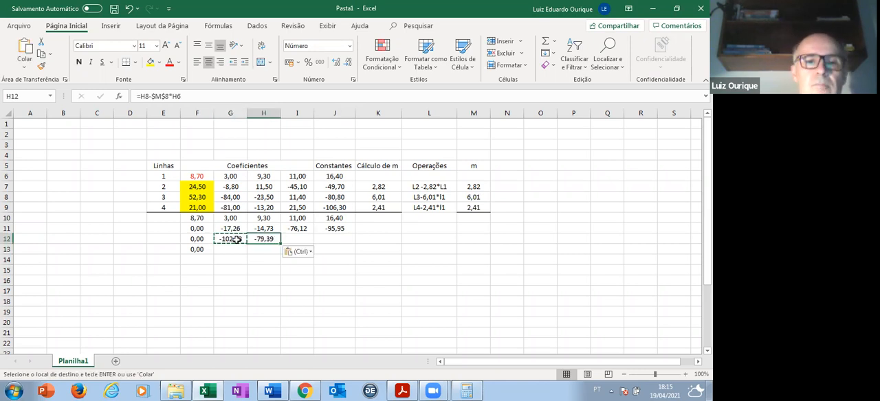
pyautogui.press('Right')
pyautogui.hotkey('ctrl', 'v')
pyautogui.press('Right')
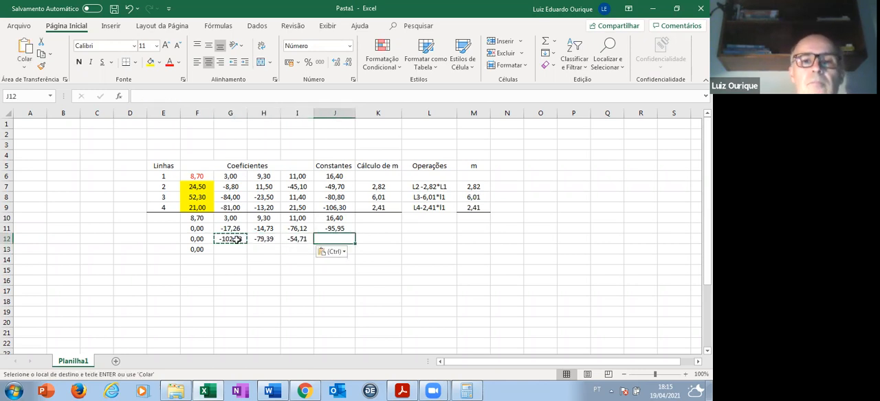
pyautogui.hotkey('ctrl', 'v')
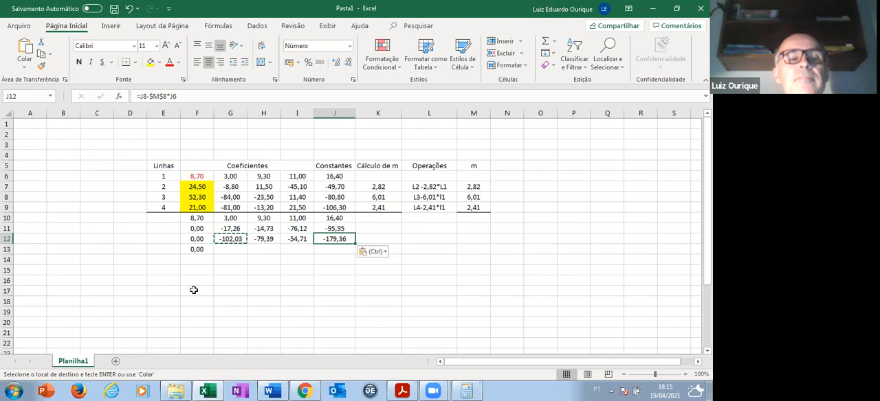
# - Enter the line 4 elimination formula =G9-$M$9*G6 in cell G13, with an absolute reference to the multiplier
pyautogui.click(229, 247)
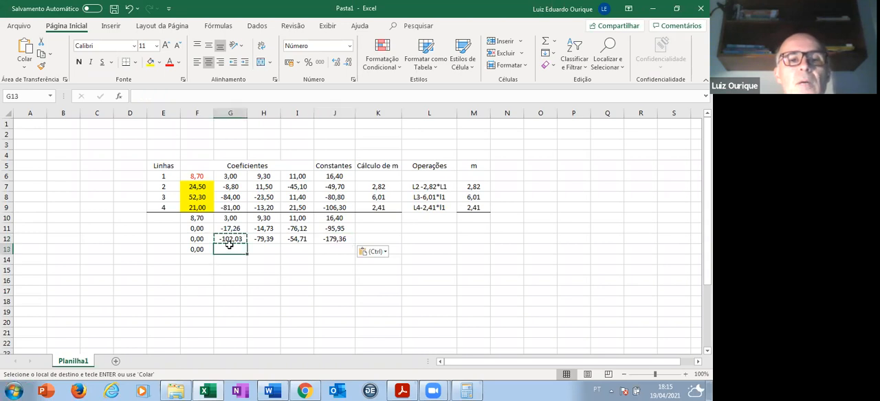
pyautogui.click(138, 94)
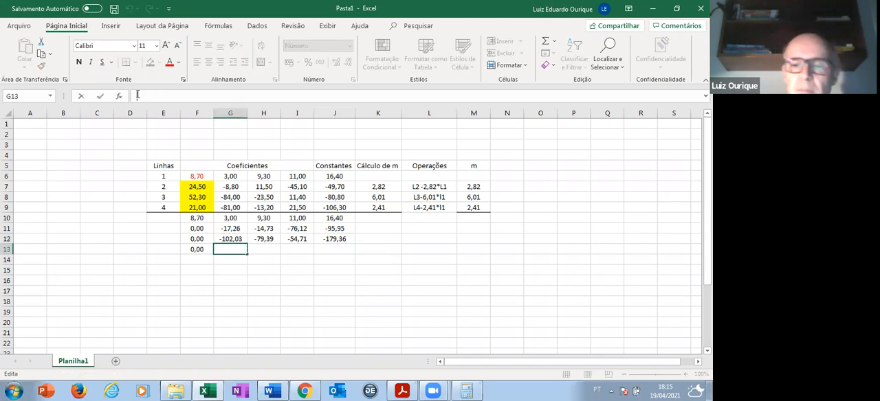
pyautogui.write('=')
pyautogui.click(236, 208)
pyautogui.write('-')
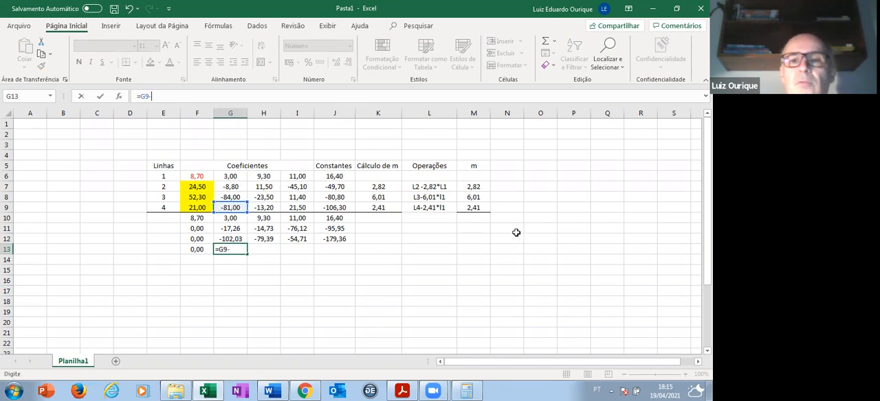
pyautogui.click(474, 207)
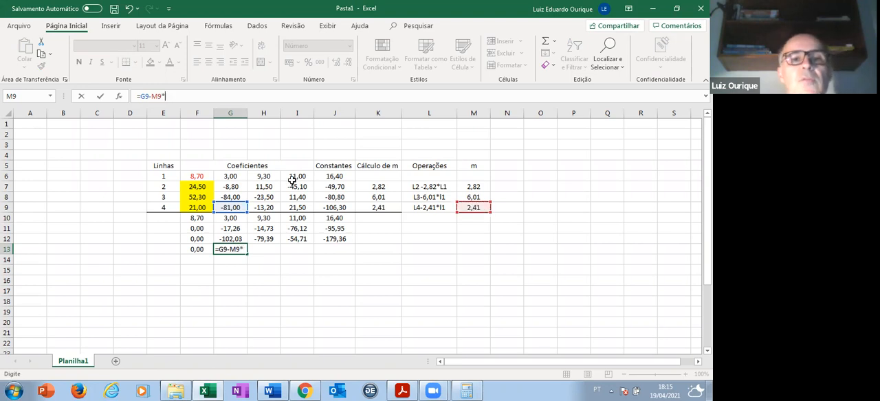
pyautogui.click(235, 177)
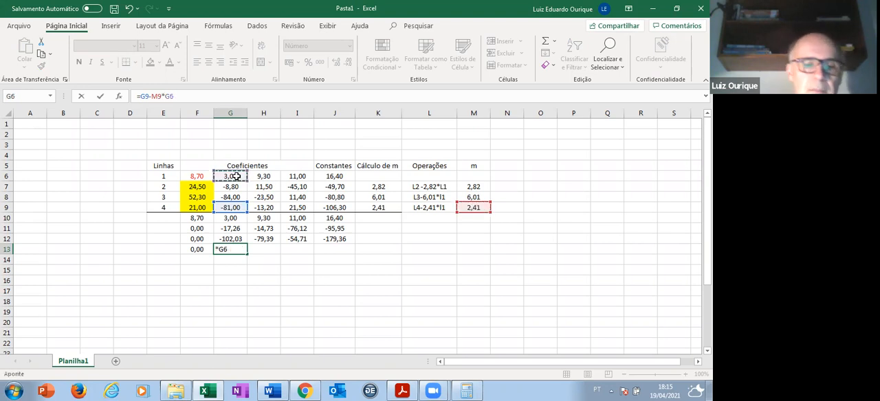
pyautogui.click(157, 96)
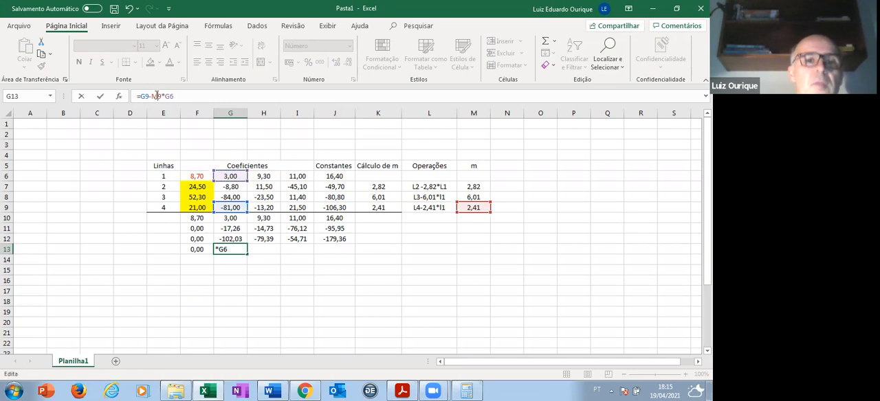
pyautogui.doubleClick(157, 96)
pyautogui.press('F4')
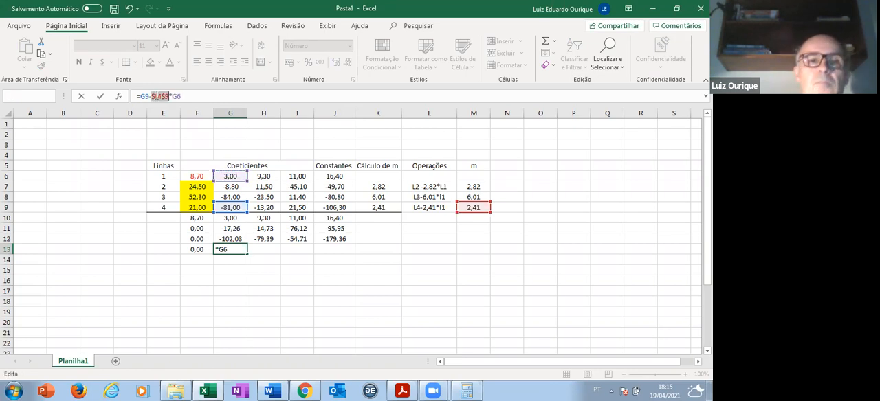
pyautogui.press('Return')
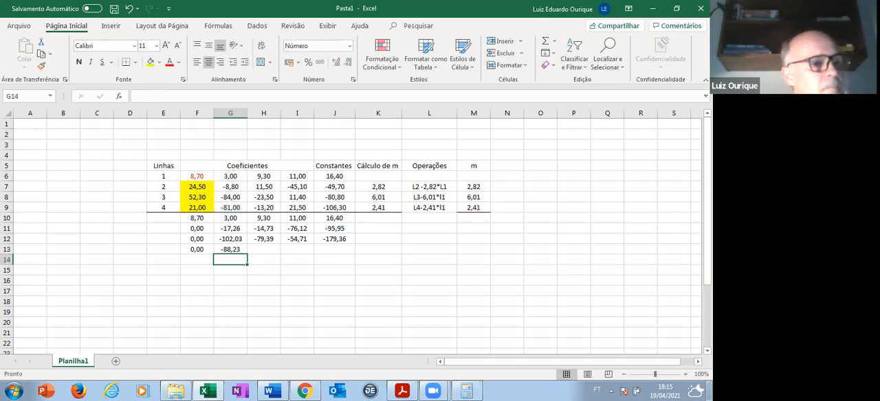
# - Copy the elimination formula from G13 into H13, I13 and J13 to complete the new line 4
pyautogui.click(226, 249)
pyautogui.hotkey('ctrl', 'c')
pyautogui.press('Right')
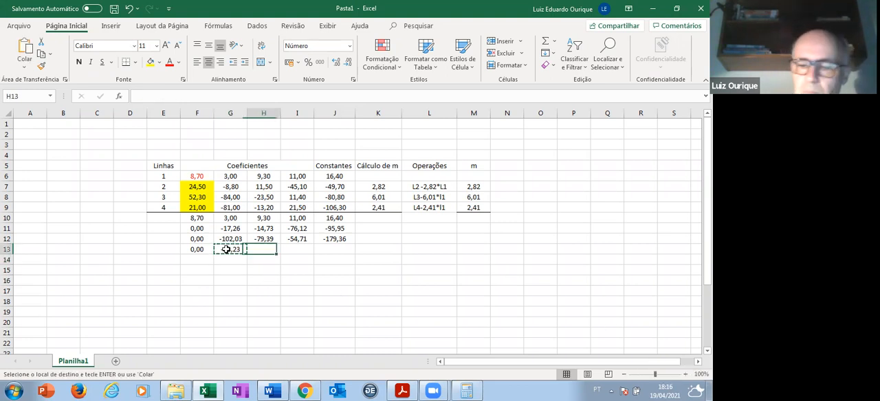
pyautogui.hotkey('ctrl', 'v')
pyautogui.press('Right')
pyautogui.hotkey('ctrl', 'v')
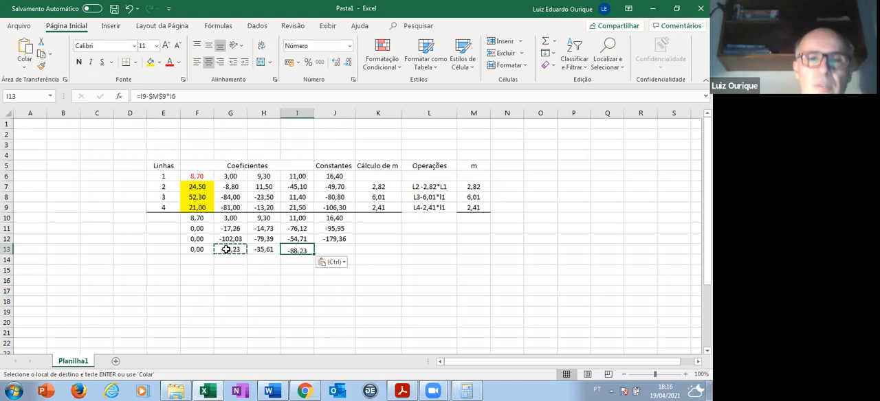
pyautogui.press('Right')
pyautogui.hotkey('ctrl', 'v')
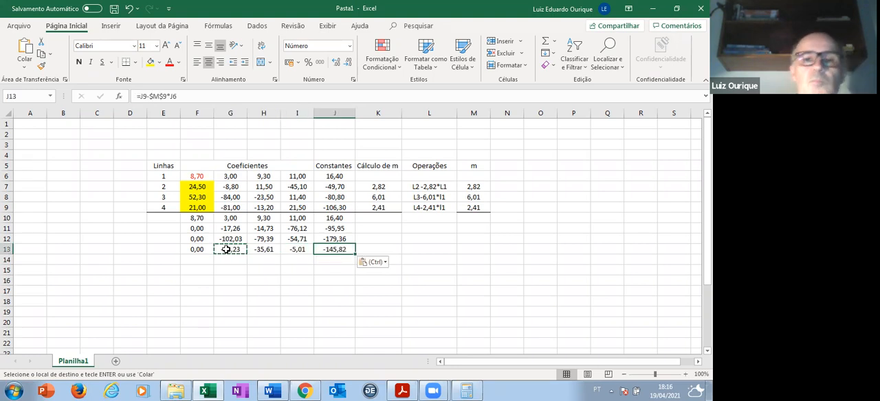
# - Number the new block of rows 5, 6, 7 and 8 in cells E10 to E13
pyautogui.click(165, 220)
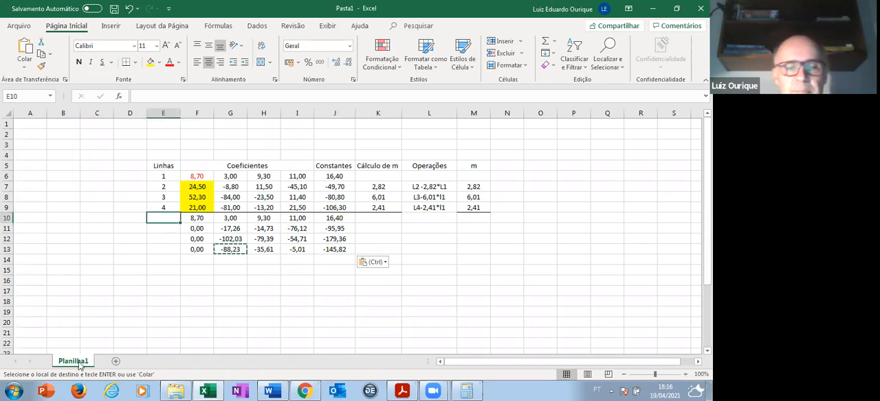
pyautogui.write('5')
pyautogui.press('Return')
pyautogui.write('6')
pyautogui.press('Return')
pyautogui.write('7')
pyautogui.press('Return')
pyautogui.write('8')
pyautogui.press('Return')
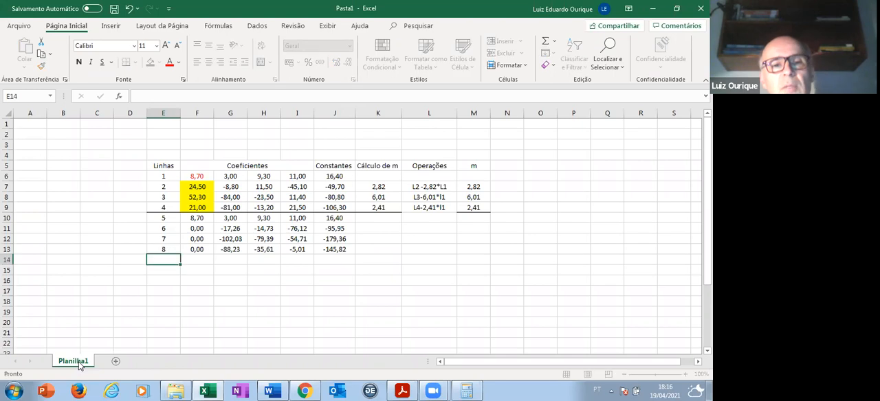
# - Add a solid top border to cells E14 through M14 to close off the second block of the table
pyautogui.hotkey('shift', 'Right')
pyautogui.hotkey('shift', 'Right')
pyautogui.hotkey('shift', 'Right')
pyautogui.hotkey('shift', 'Right')
pyautogui.hotkey('shift', 'Right')
pyautogui.hotkey('shift', 'Right')
pyautogui.hotkey('shift', 'Right')
pyautogui.hotkey('shift', 'Right')
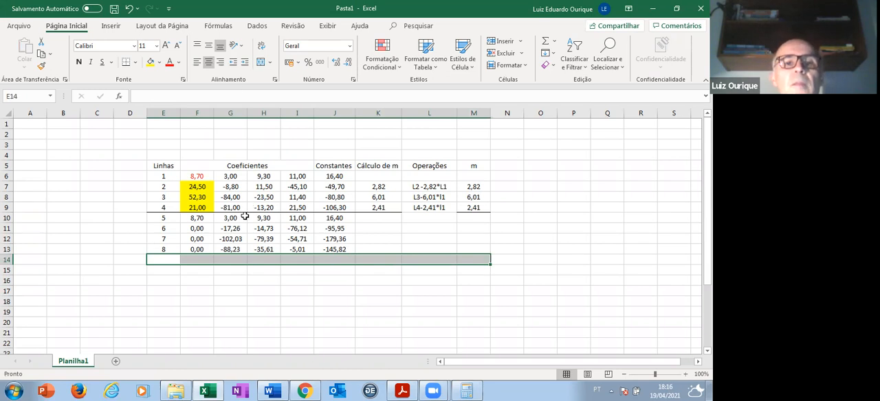
pyautogui.rightClick(271, 261)
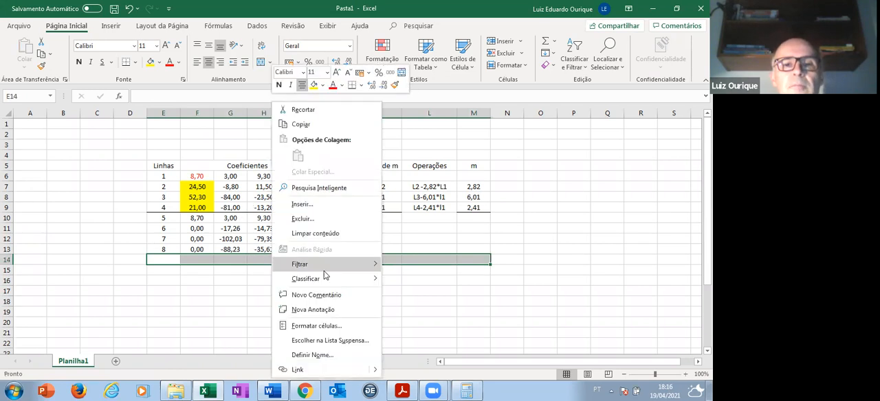
pyautogui.click(337, 323)
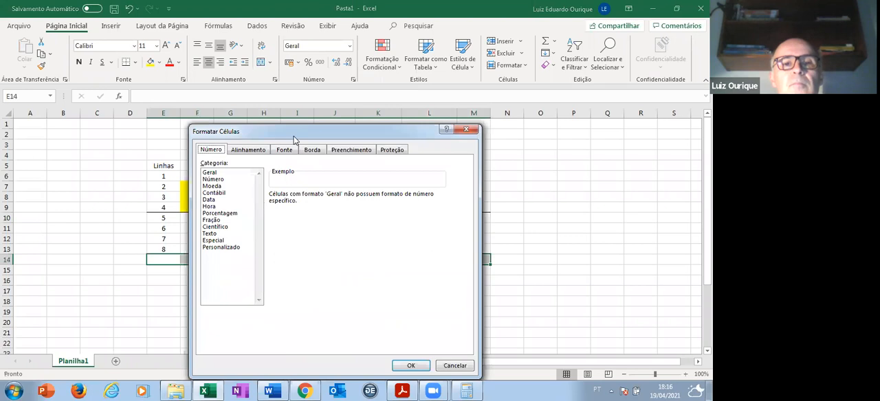
pyautogui.click(310, 152)
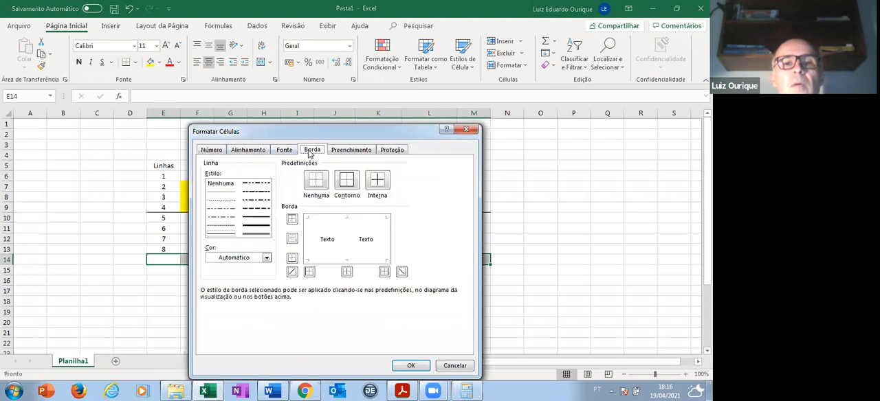
pyautogui.click(337, 218)
pyautogui.click(256, 217)
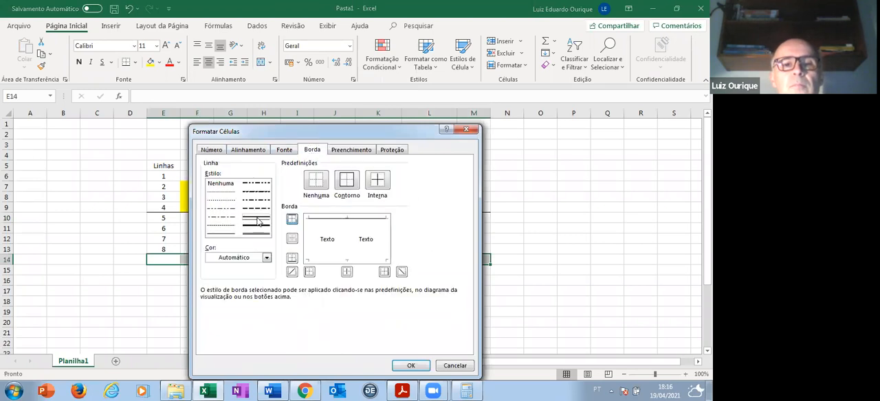
pyautogui.click(410, 366)
pyautogui.scroll(-2, 216, 208)
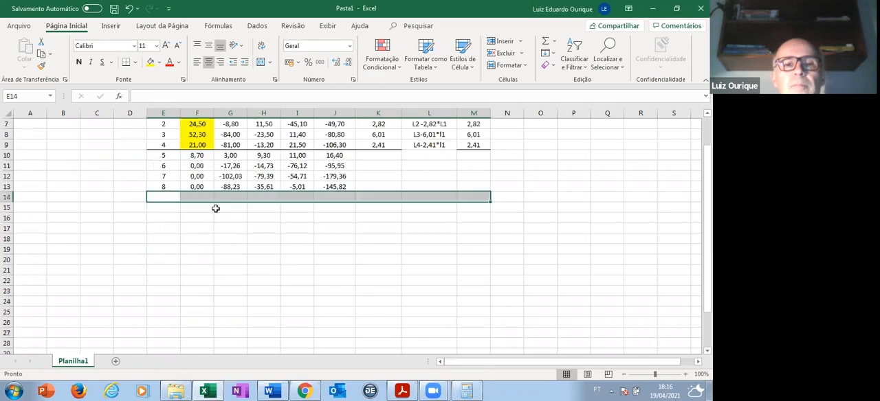
pyautogui.scroll(1, 168, 227)
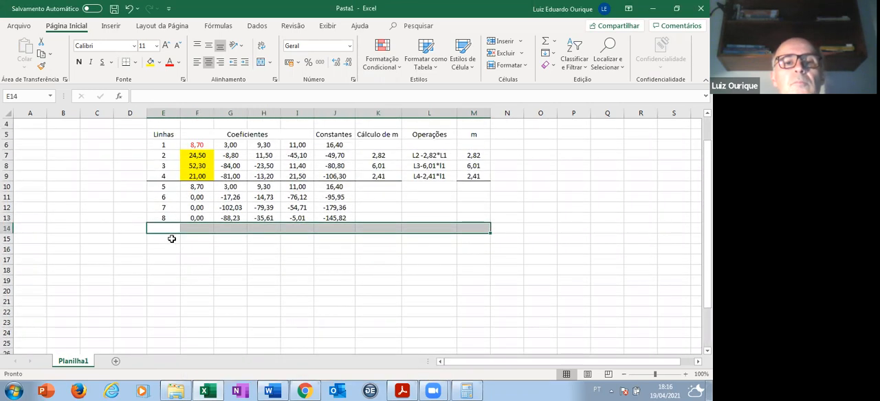
pyautogui.click(166, 228)
pyautogui.moveTo(221, 390)
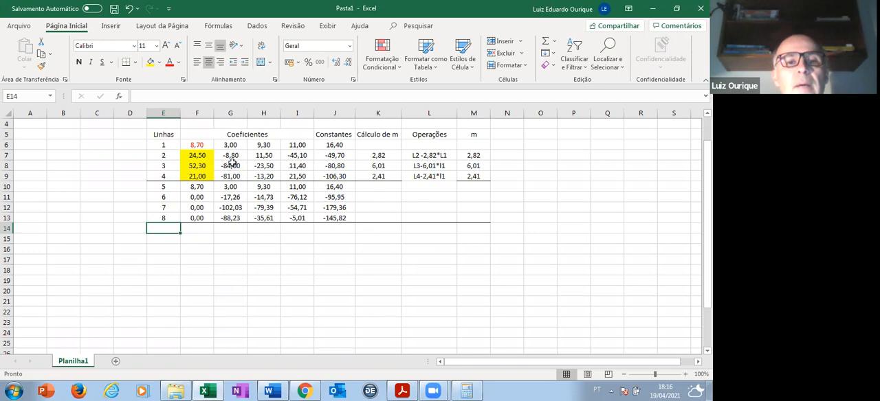
pyautogui.click(244, 207)
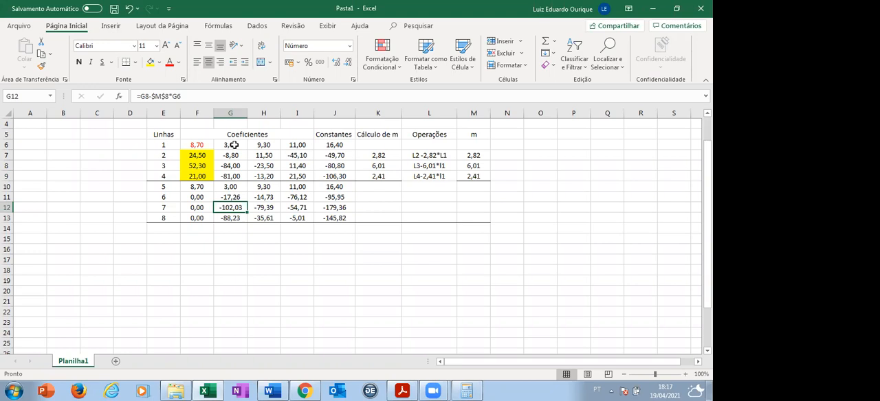
pyautogui.click(477, 153)
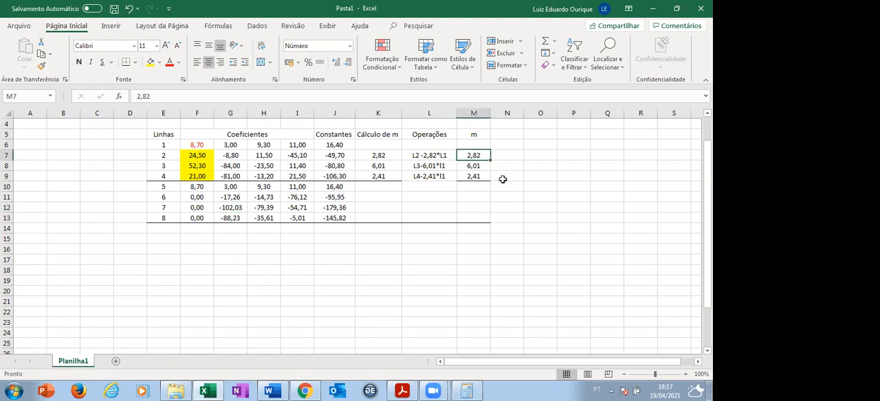
pyautogui.hotkey('shift', 'Down')
pyautogui.hotkey('shift', 'Down')
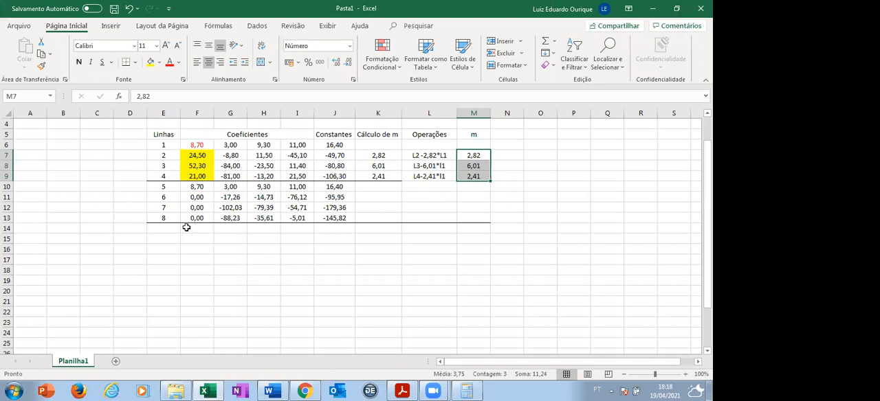
# - Colour the pivot in G11 with red font and fill cells G12 and G13 beneath it yellow
pyautogui.click(232, 197)
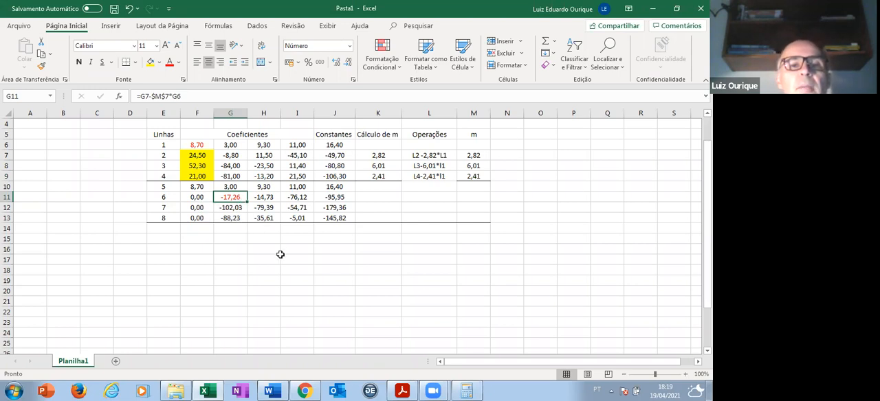
pyautogui.click(243, 208)
pyautogui.moveTo(244, 209); pyautogui.dragTo(234, 218)
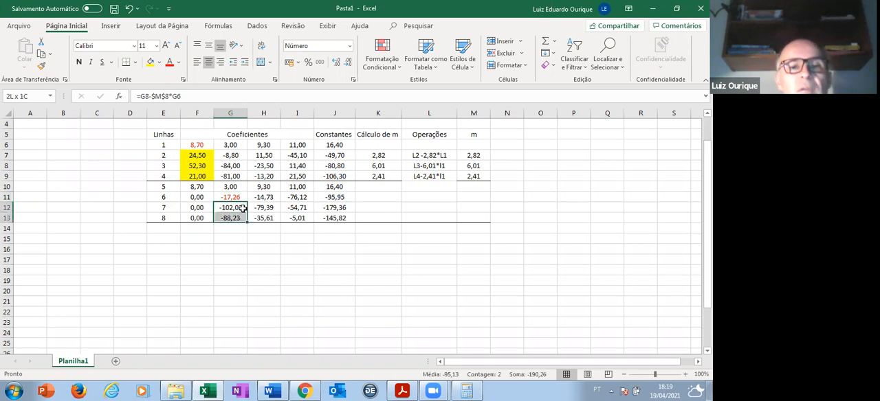
pyautogui.click(149, 63)
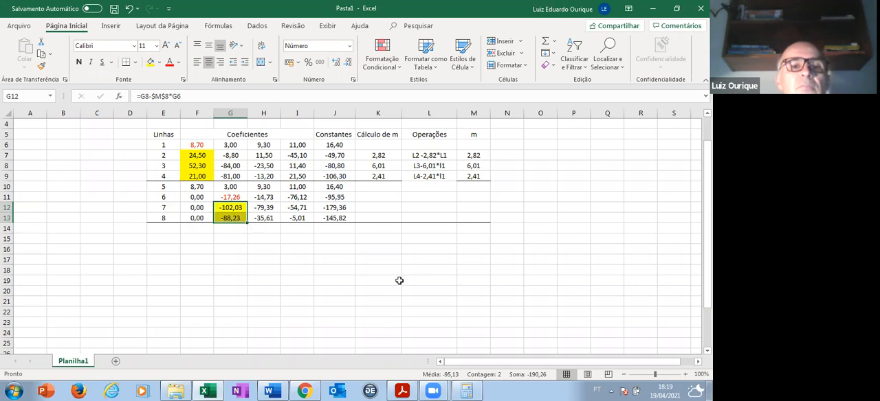
# - Number the third block of rows 9, 10, 11 and 12 in cells E14 to E17
pyautogui.moveTo(164, 229); pyautogui.dragTo(163, 239)
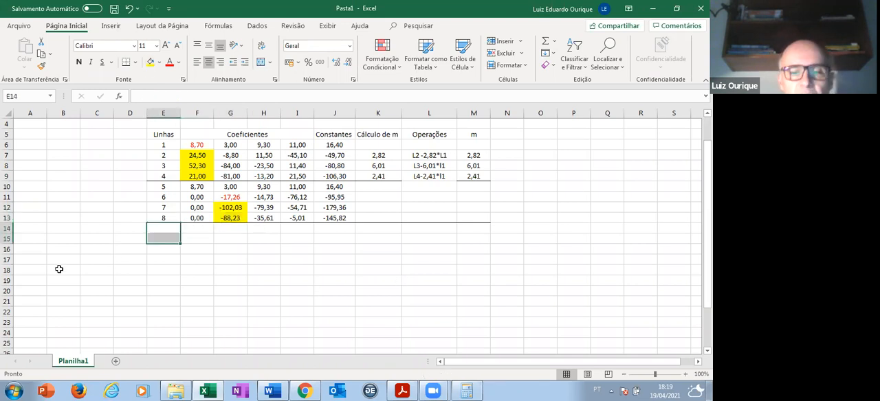
pyautogui.write('9')
pyautogui.press('Return')
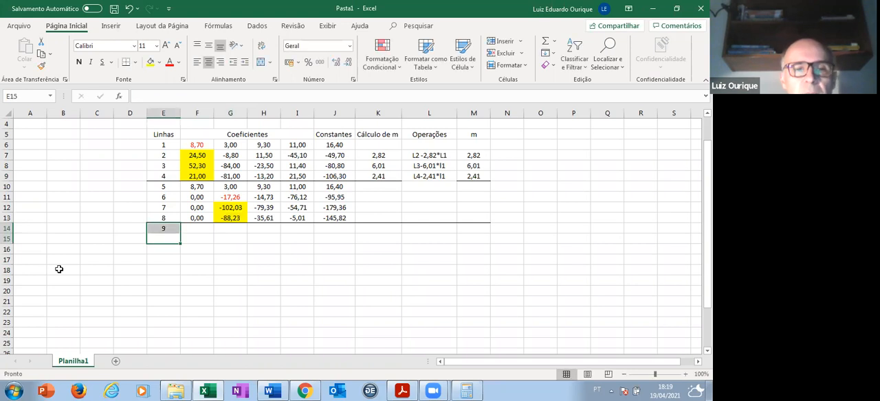
pyautogui.press('Down')
pyautogui.press('Up')
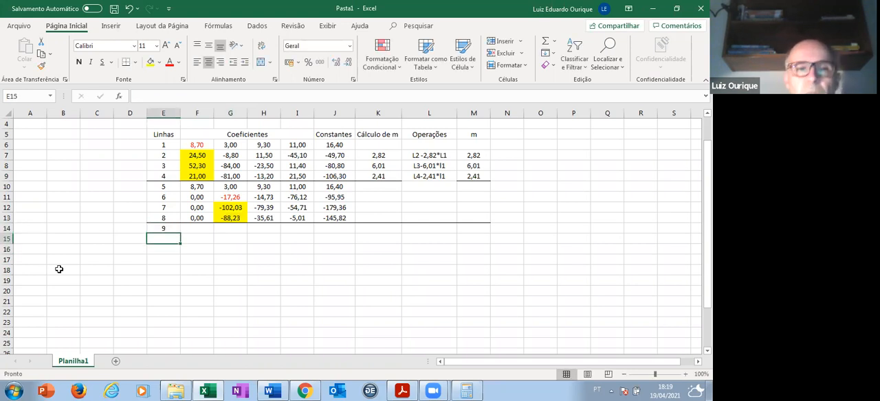
pyautogui.write('10')
pyautogui.press('Return')
pyautogui.write('11')
pyautogui.press('Return')
pyautogui.write('12')
pyautogui.press('Return')
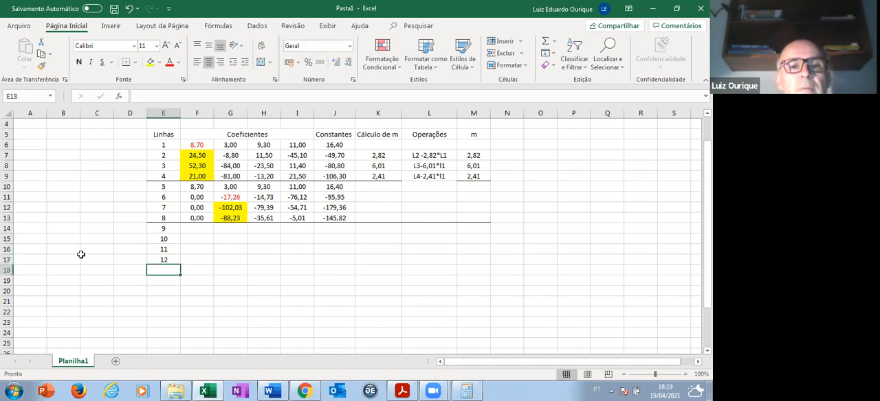
# - Copy lines 5 and 6 (F10:J11) and paste them into lines 9 and 10 starting at F14
pyautogui.click(192, 187)
pyautogui.hotkey('shift', 'Right')
pyautogui.hotkey('shift', 'Right')
pyautogui.hotkey('shift', 'Right')
pyautogui.hotkey('shift', 'Right')
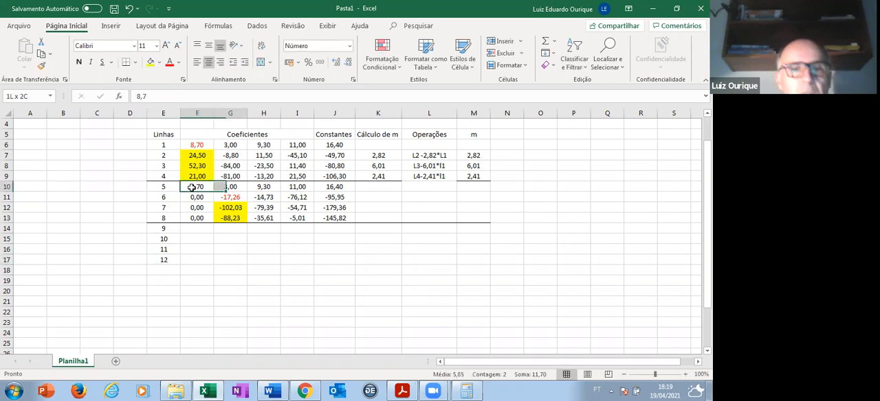
pyautogui.hotkey('shift', 'Down')
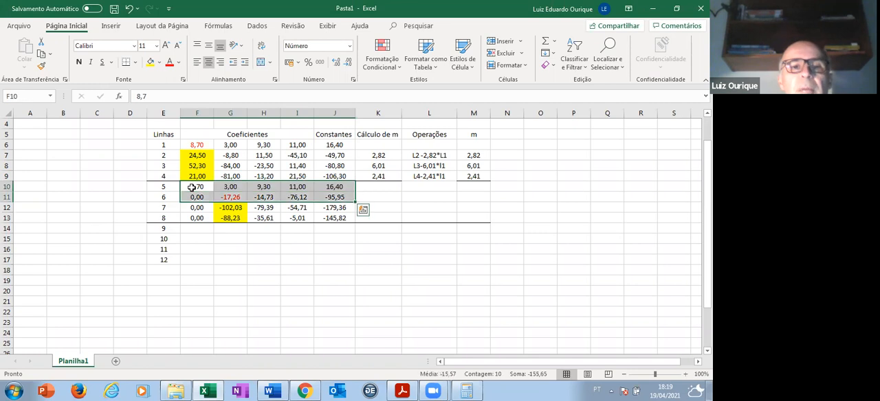
pyautogui.hotkey('ctrl', 'c')
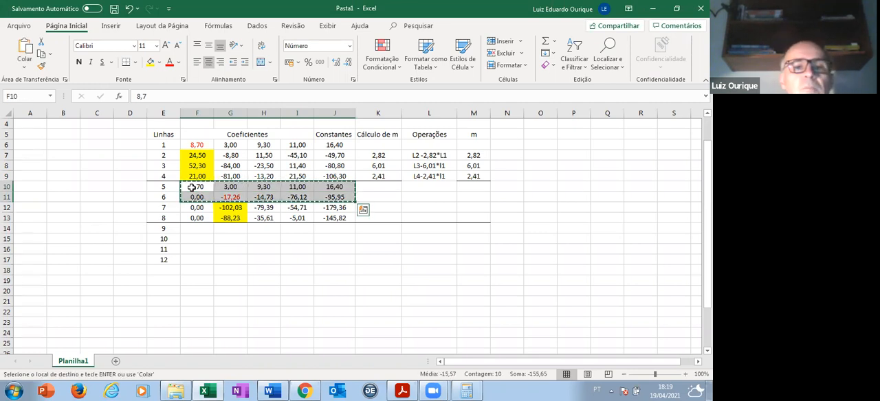
pyautogui.click(204, 228)
pyautogui.hotkey('ctrl', 'v')
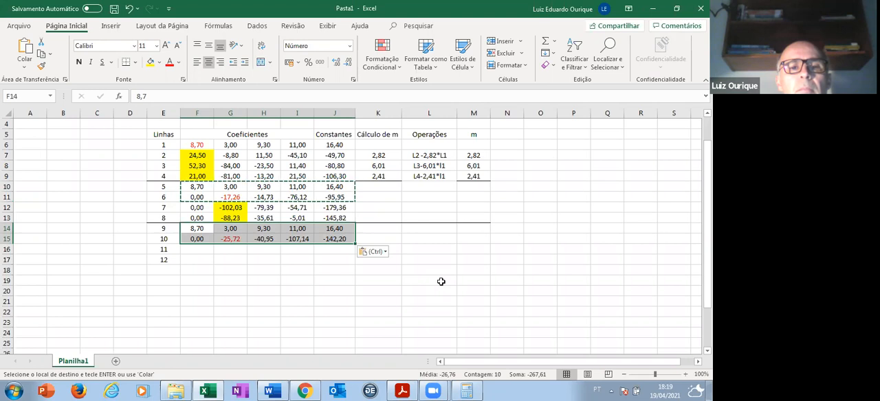
# - Clear the pasted formulas from cells G15, H15, I15 and J15 in line 10
pyautogui.click(233, 239)
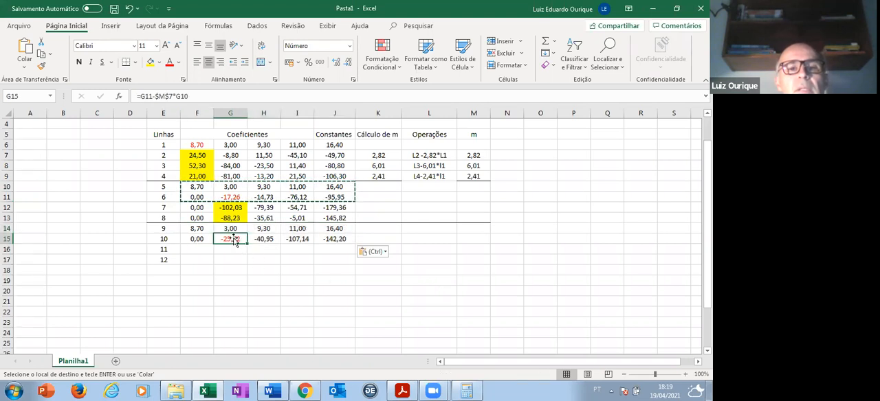
pyautogui.press('Delete')
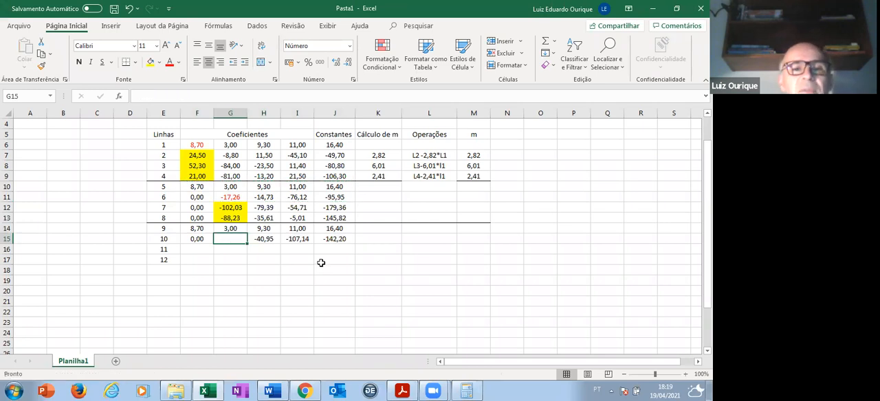
pyautogui.click(272, 239)
pyautogui.press('Delete')
pyautogui.click(307, 239)
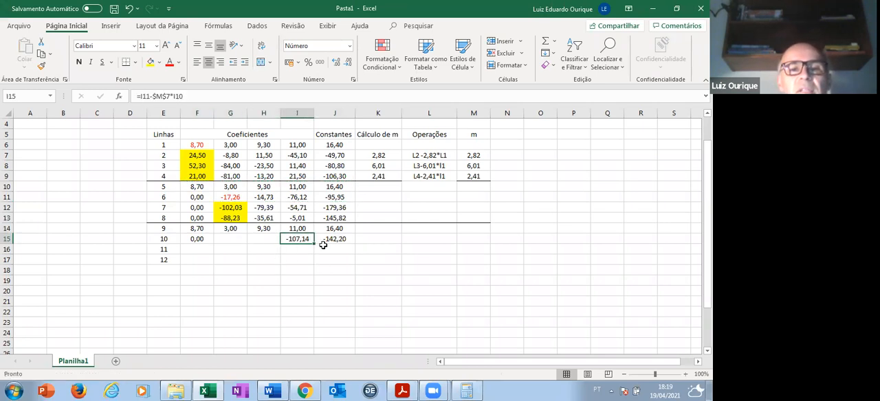
pyautogui.press('Delete')
pyautogui.click(336, 239)
pyautogui.press('Delete')
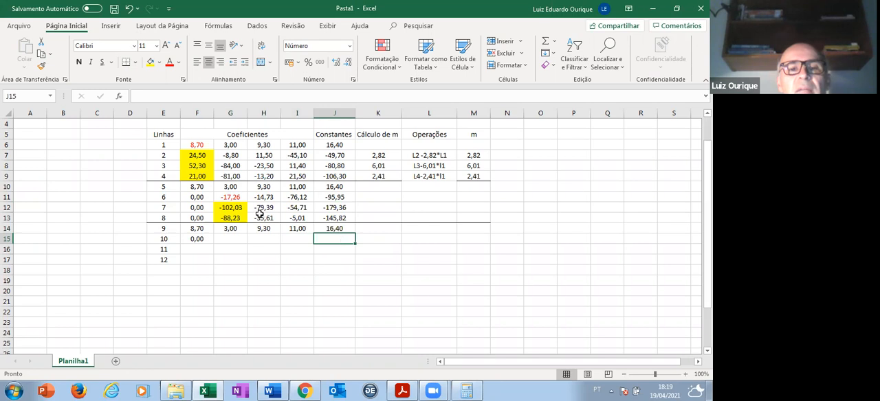
# - Enter -17,26 as the pivot value of line 10 in cell G15
pyautogui.click(231, 238)
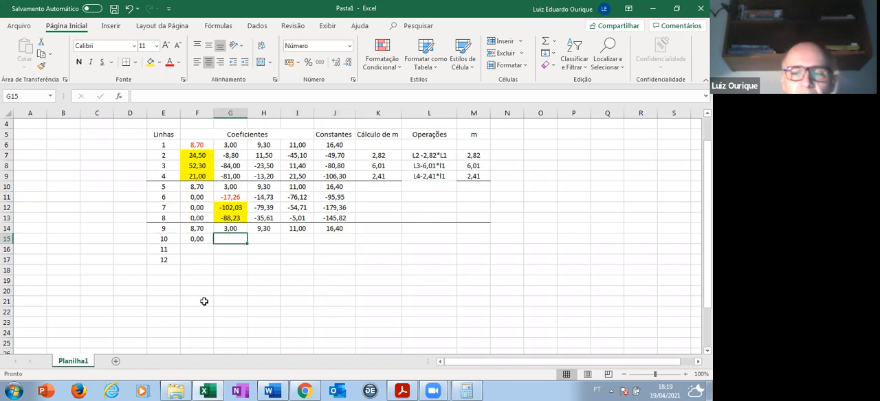
pyautogui.write('-1726')
pyautogui.press('Return')
pyautogui.press('Up')
pyautogui.write('-17,26')
pyautogui.press('Tab')
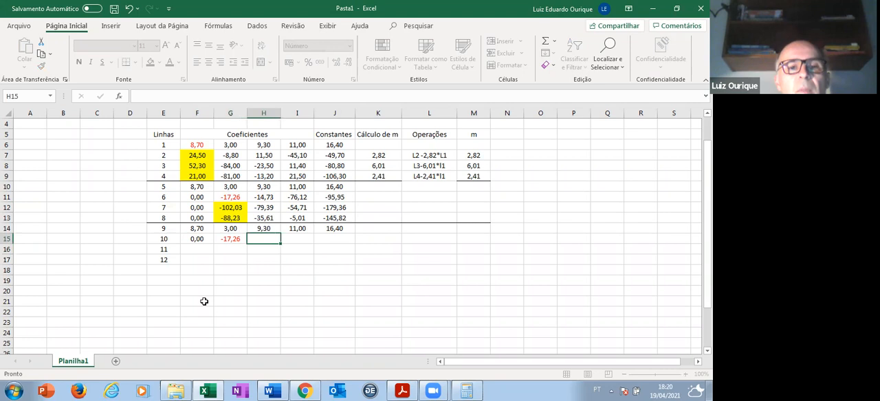
# - Complete line 10 with -14,73 in H15, -76,12 in I15 and -95,95 in J15
pyautogui.write('-14,73')
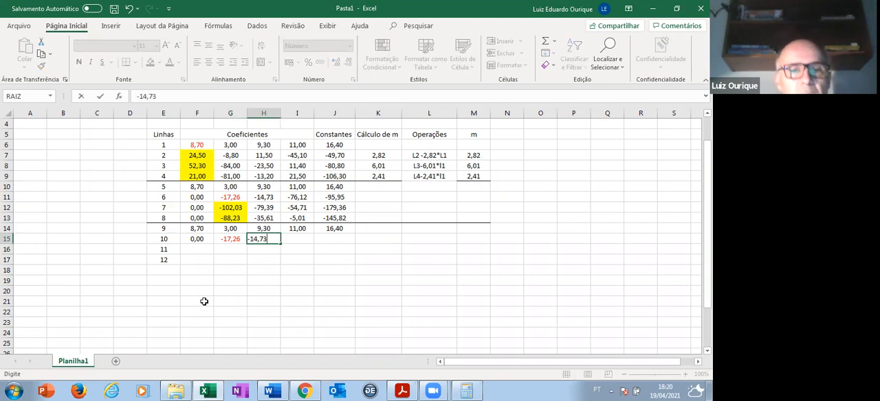
pyautogui.press('Tab')
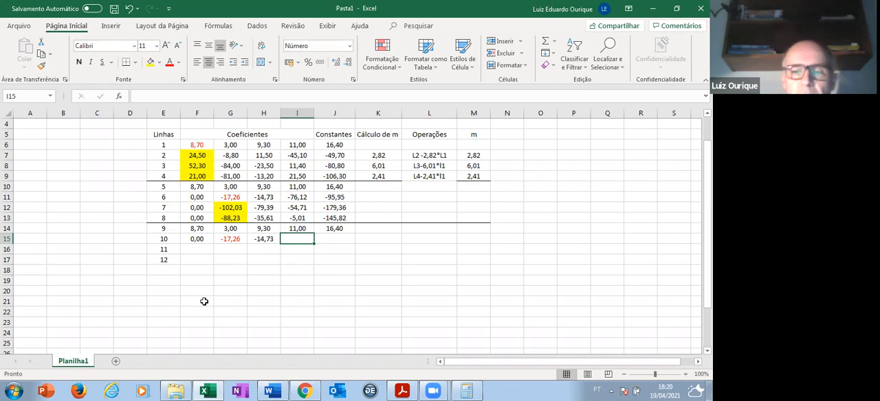
pyautogui.write('-76,12')
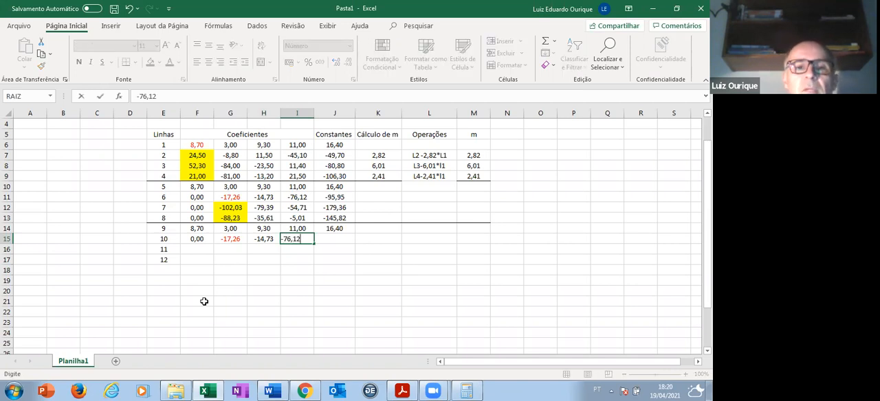
pyautogui.press('Tab')
pyautogui.write('-95,95')
pyautogui.press('Tab')
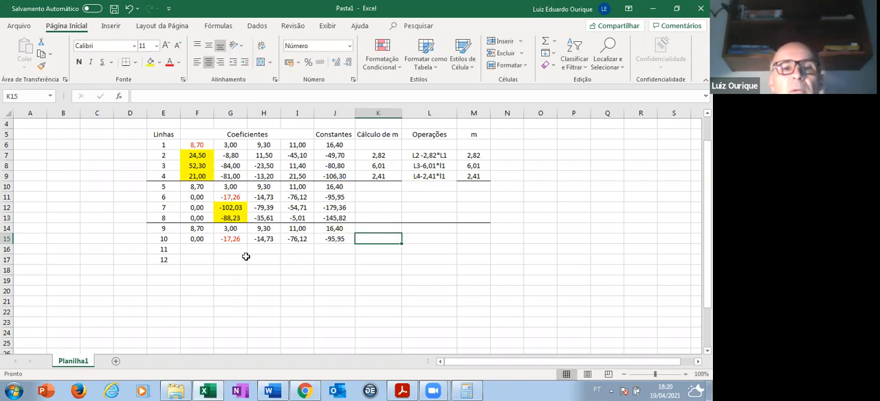
# - Calculate the multiplier for line 7 in cell K12 with the formula =G12/G11
pyautogui.click(389, 249)
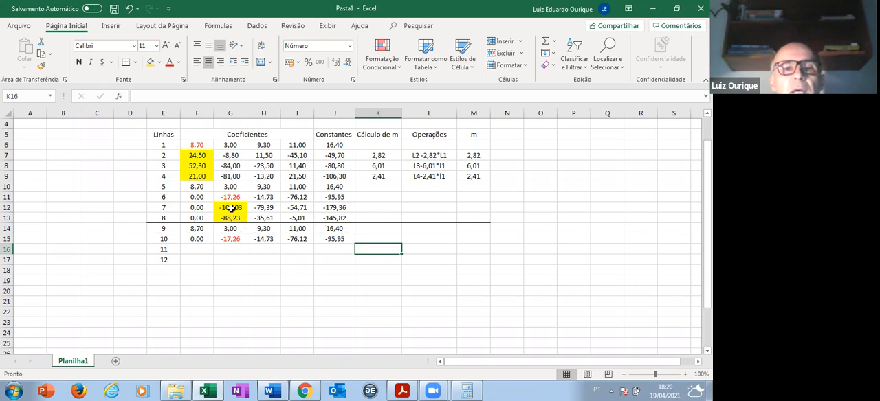
pyautogui.click(377, 208)
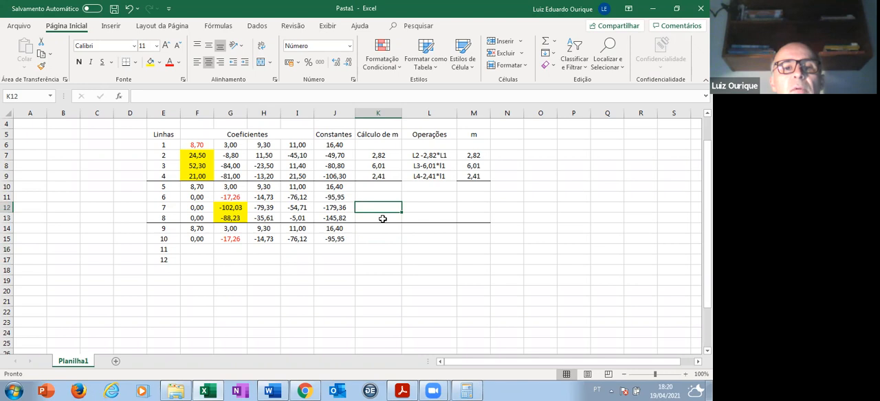
pyautogui.click(137, 96)
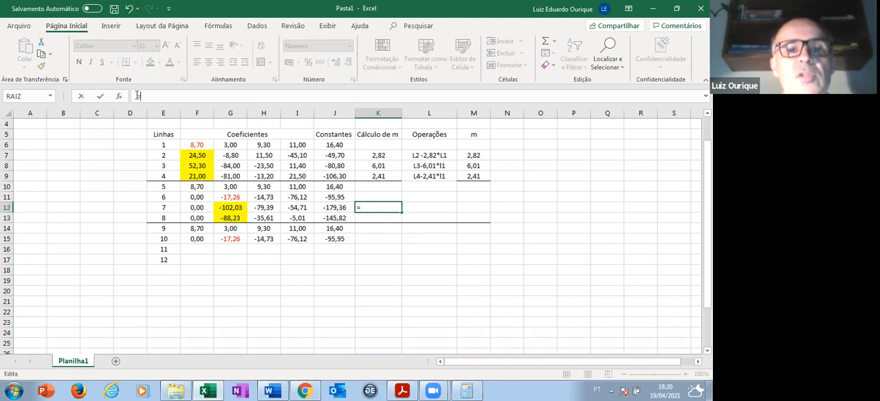
pyautogui.click(243, 208)
pyautogui.write('/')
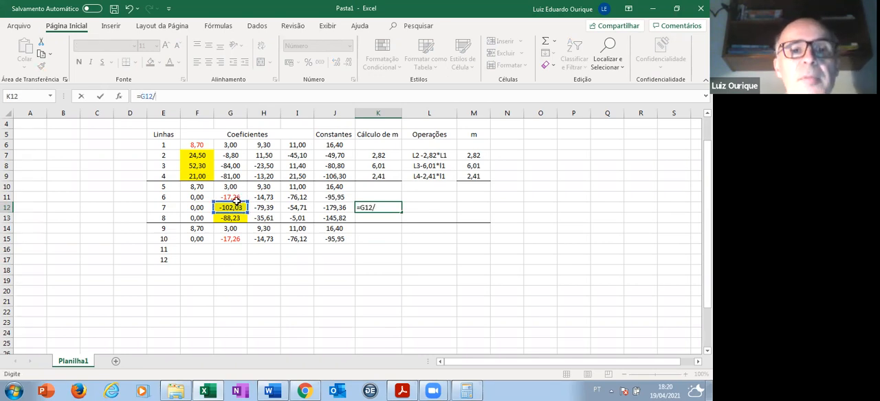
pyautogui.click(236, 197)
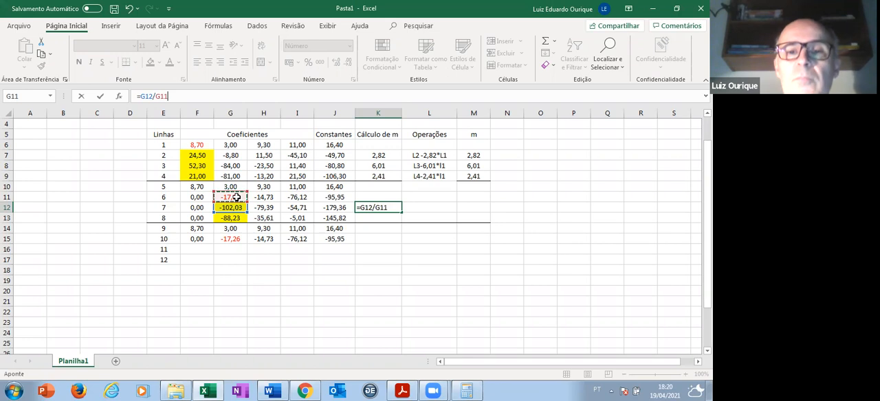
pyautogui.press('Return')
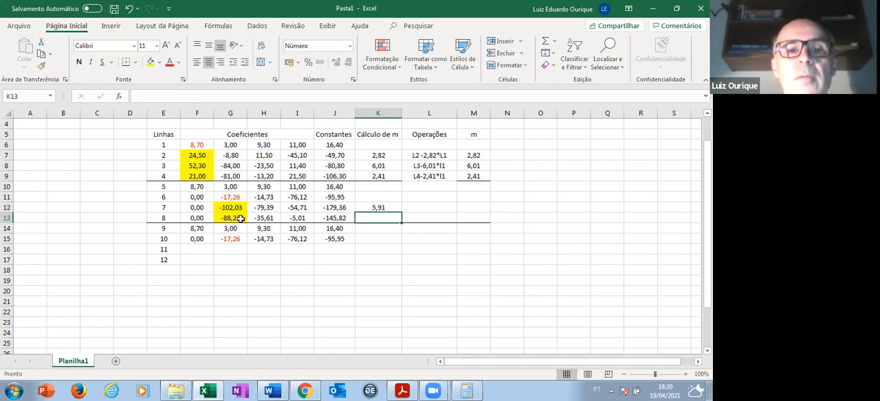
# - Calculate the multiplier for line 8 in cell K13 with the formula =G13/G11
pyautogui.click(240, 218)
pyautogui.click(390, 218)
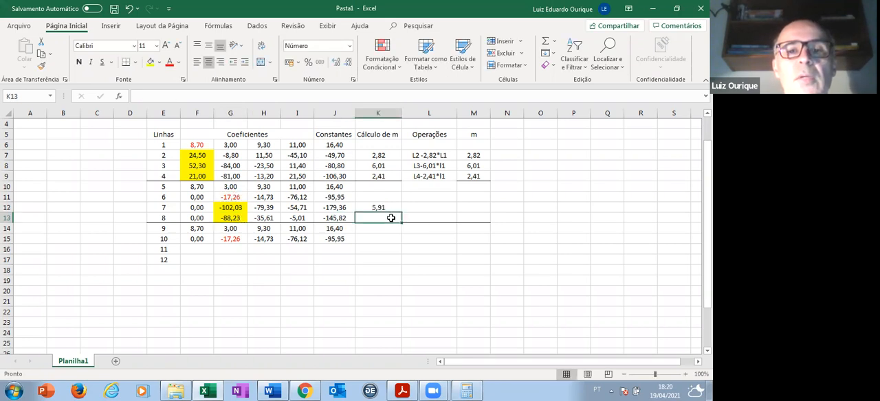
pyautogui.click(135, 96)
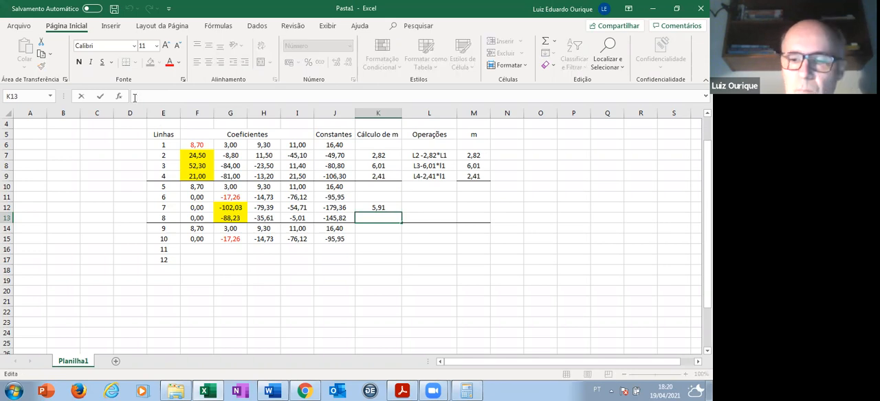
pyautogui.write('=')
pyautogui.click(242, 218)
pyautogui.write('/')
pyautogui.click(236, 198)
pyautogui.press('Return')
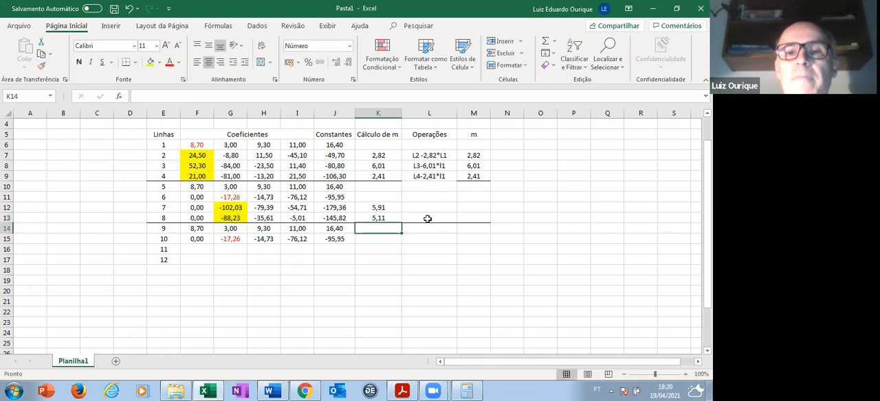
# - Enter the rounded multipliers in the m column: 5,91 in M12 and 5,11 in M13
pyautogui.click(469, 208)
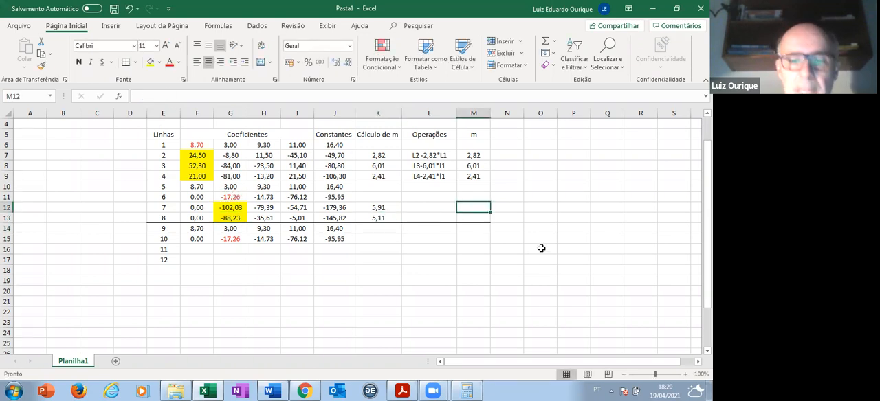
pyautogui.write('5,91')
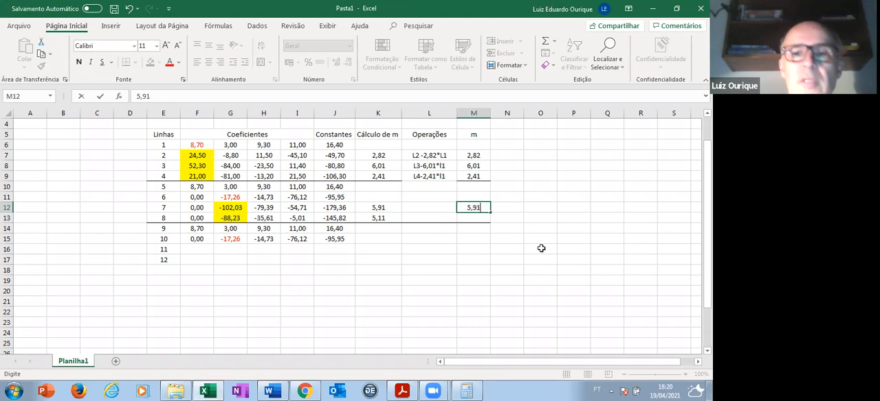
pyautogui.press('Return')
pyautogui.write('5')
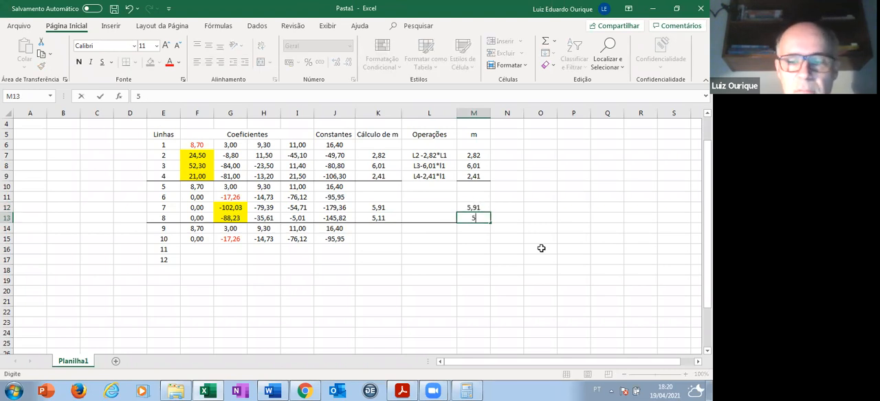
pyautogui.write(',11')
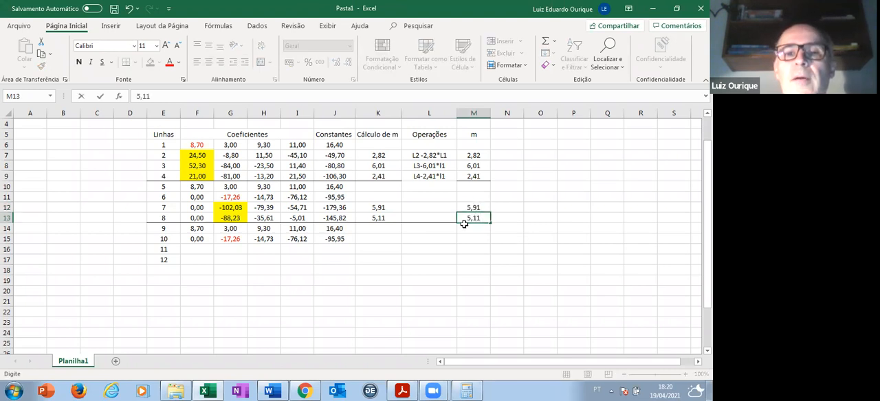
# - Write the row operations L7-5,91L6 in cell L12 and L8-5,11L6 in cell L13
pyautogui.click(443, 208)
pyautogui.write('L')
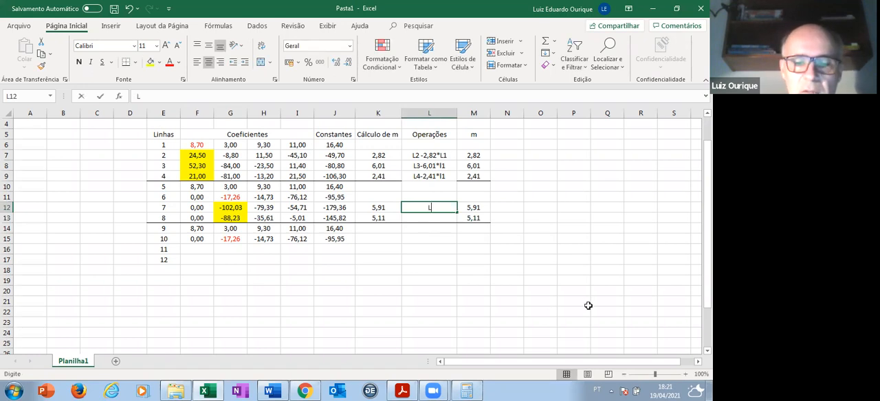
pyautogui.write('7-5,91')
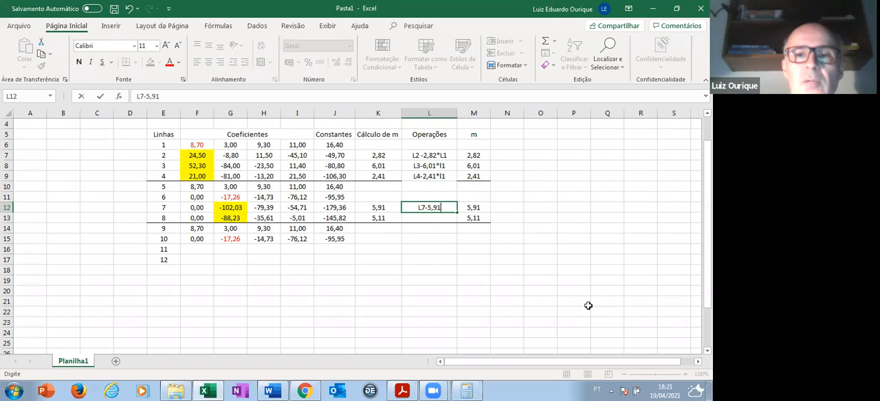
pyautogui.write('L6')
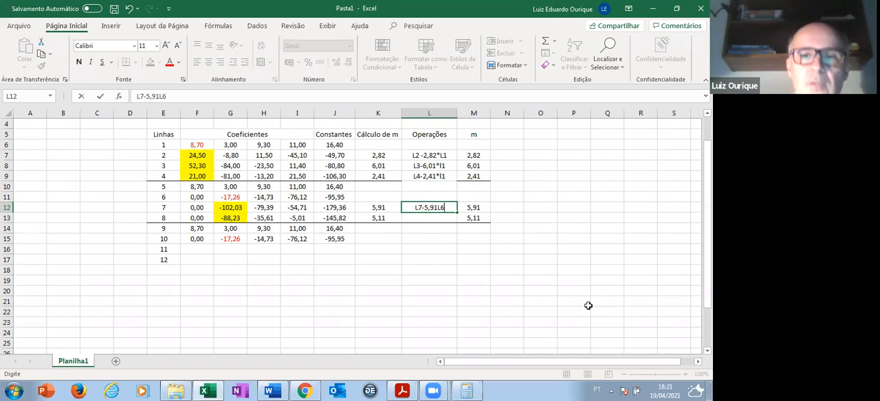
pyautogui.press('Return')
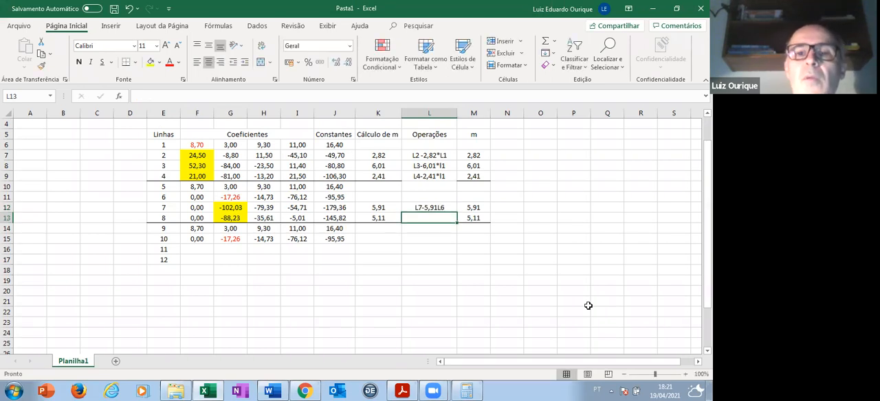
pyautogui.write('L8-5,11L6')
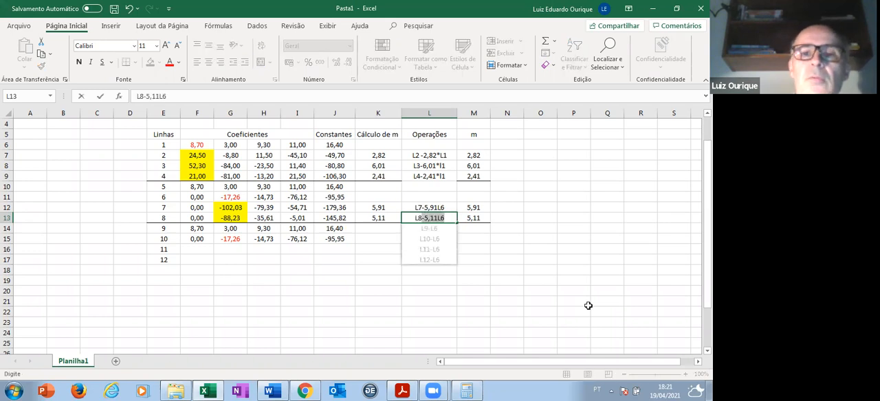
pyautogui.press('Return')
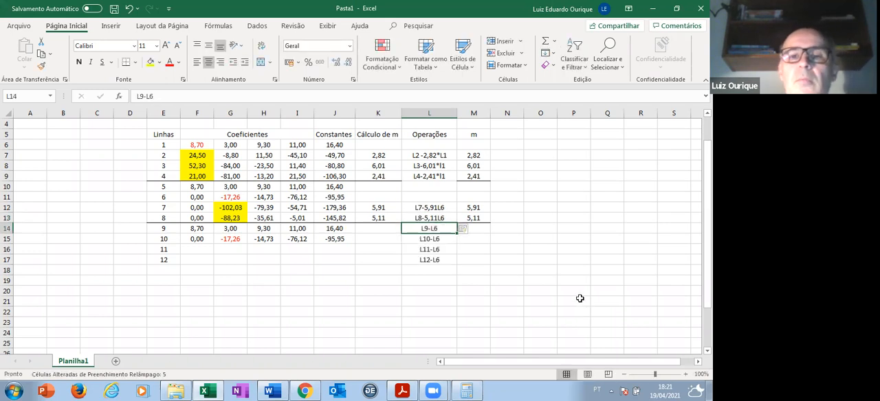
# - Delete the automatically filled row operations from cells L14 to L17
pyautogui.press('Delete')
pyautogui.click(443, 237)
pyautogui.press('Delete')
pyautogui.click(441, 250)
pyautogui.press('Delete')
pyautogui.click(441, 260)
pyautogui.press('Delete')
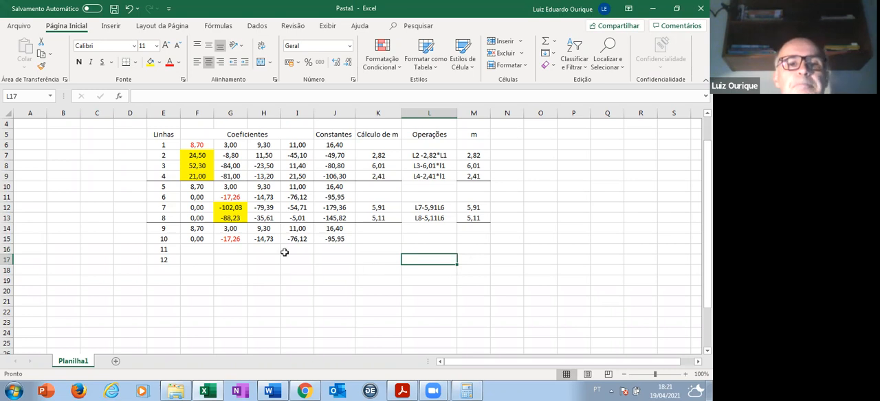
# - Fill the first two coefficients of lines 11 and 12 with 0 in cells F16 to G17
pyautogui.click(194, 249)
pyautogui.write('0')
pyautogui.press('Return')
pyautogui.write('0')
pyautogui.press('Return')
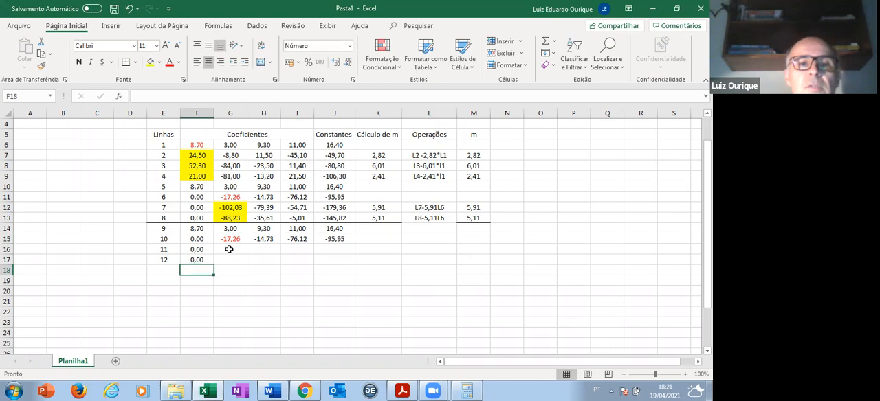
pyautogui.click(229, 249)
pyautogui.write('0')
pyautogui.press('Return')
pyautogui.write('0')
pyautogui.press('Return')
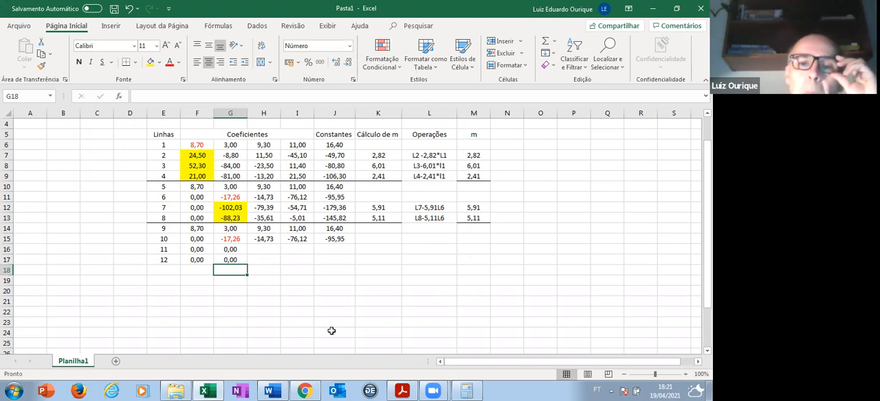
# - Enter the formula =H12-$M$12*H11 in cell H16 for the third coefficient of line 11
pyautogui.click(264, 249)
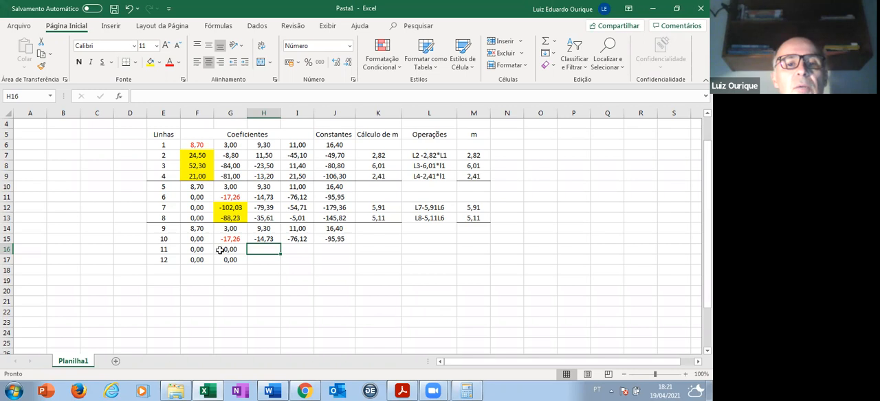
pyautogui.click(137, 97)
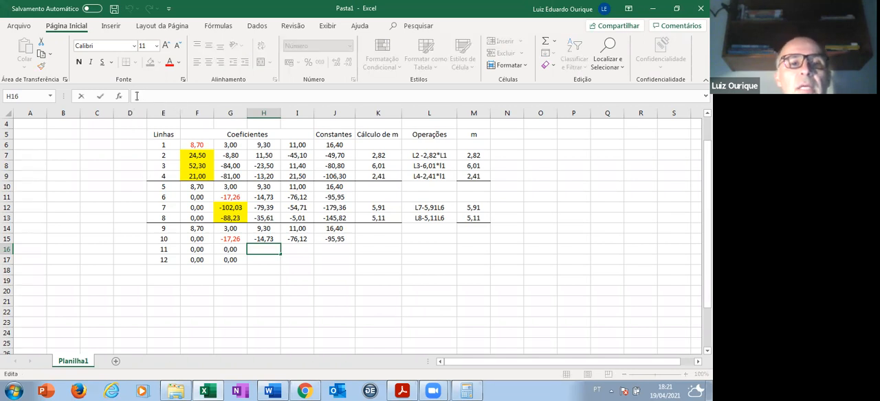
pyautogui.write('=')
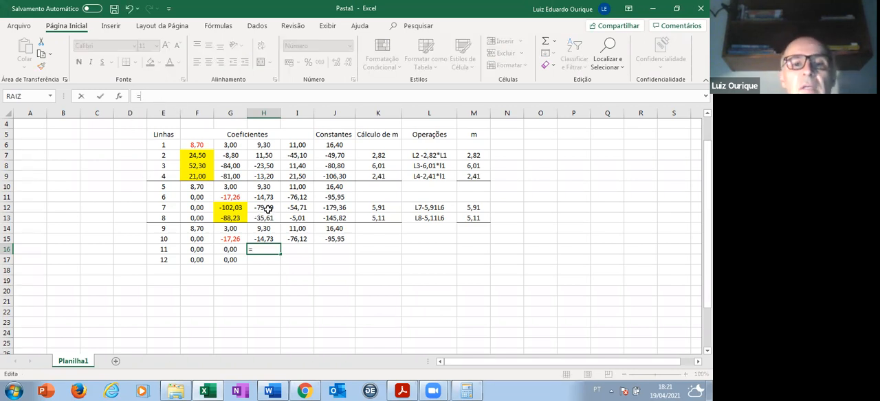
pyautogui.click(267, 207)
pyautogui.write('-')
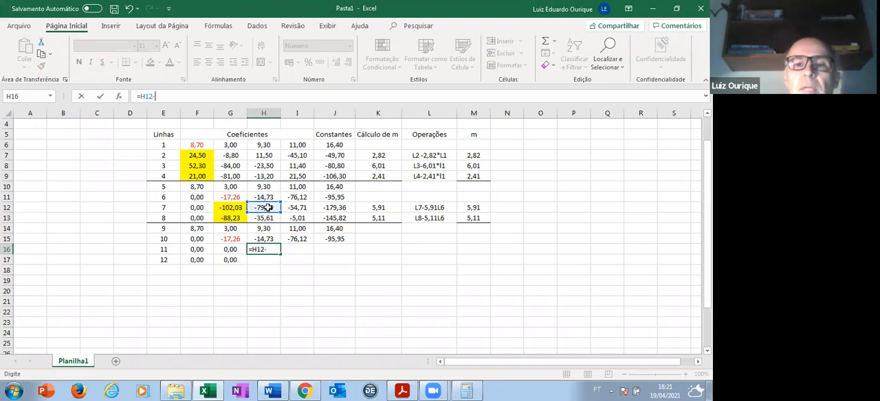
pyautogui.click(478, 207)
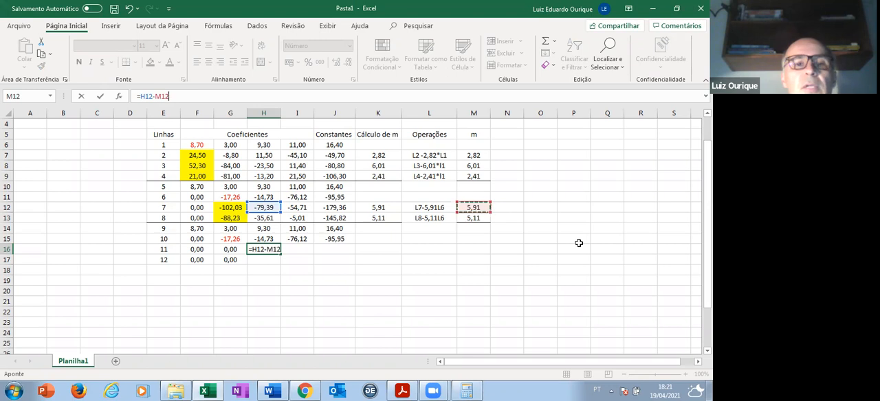
pyautogui.press('F4')
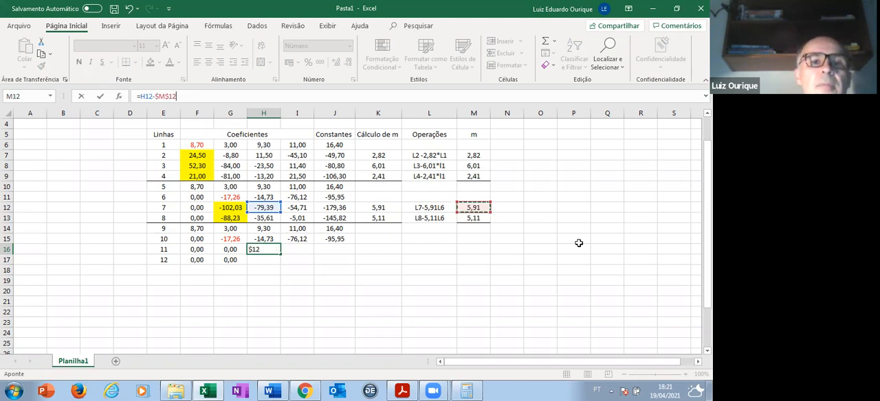
pyautogui.write('*')
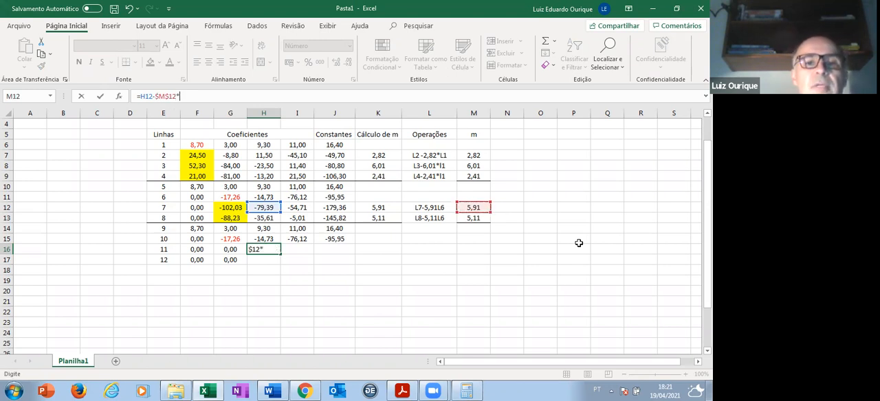
pyautogui.click(268, 197)
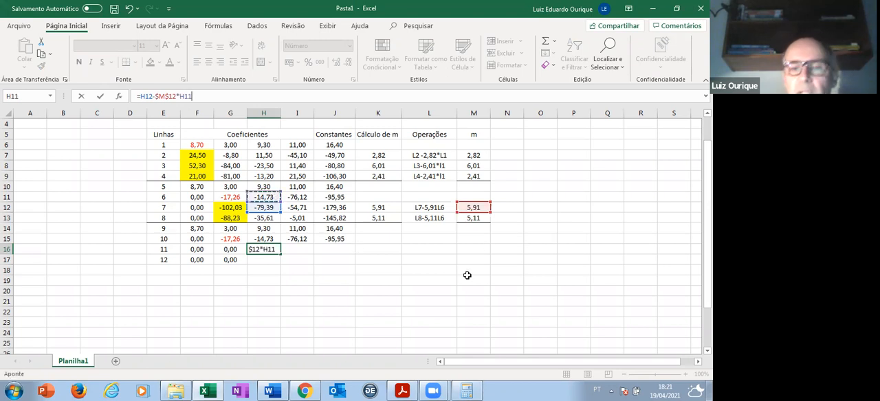
pyautogui.press('Return')
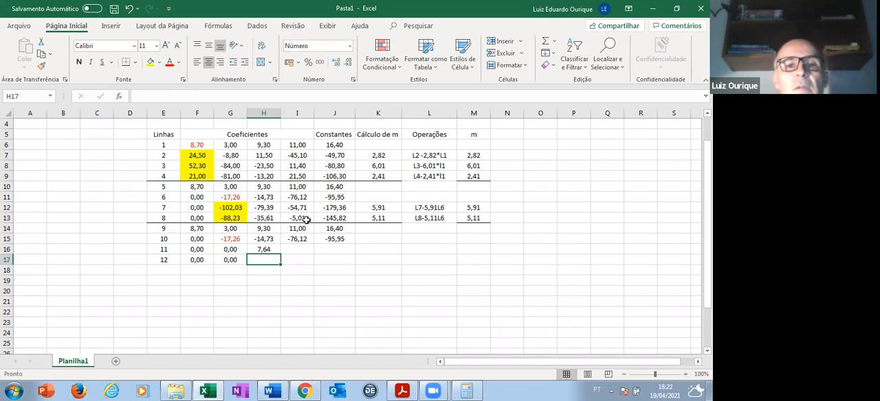
# - Copy the formula in H16 to cells I16 and J16 to complete line 11
pyautogui.click(276, 251)
pyautogui.hotkey('ctrl', 'c')
pyautogui.press('Right')
pyautogui.hotkey('ctrl', 'v')
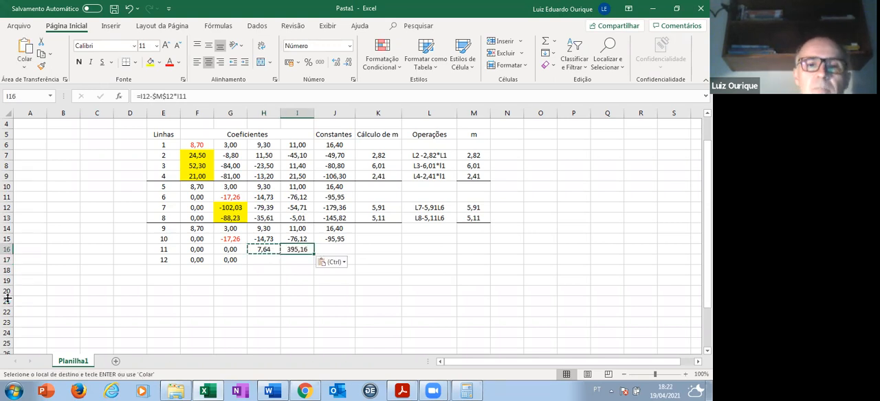
pyautogui.press('Right')
pyautogui.hotkey('ctrl', 'v')
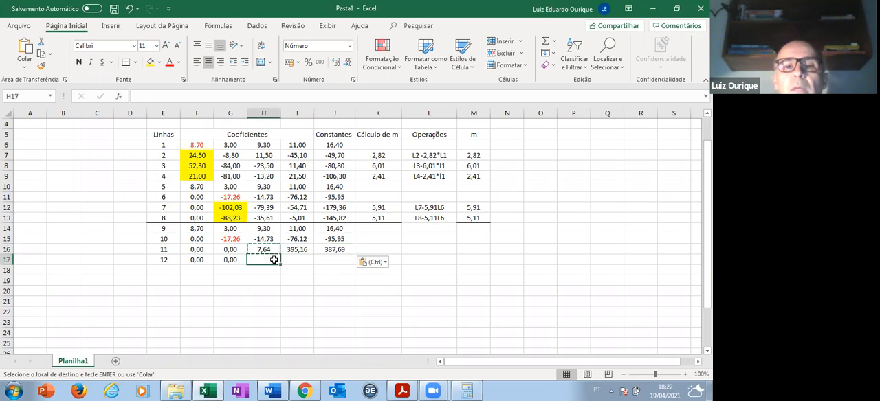
# - Enter the formula =H13-M13*H11 in cell H17 for the third coefficient of line 12
pyautogui.click(138, 96)
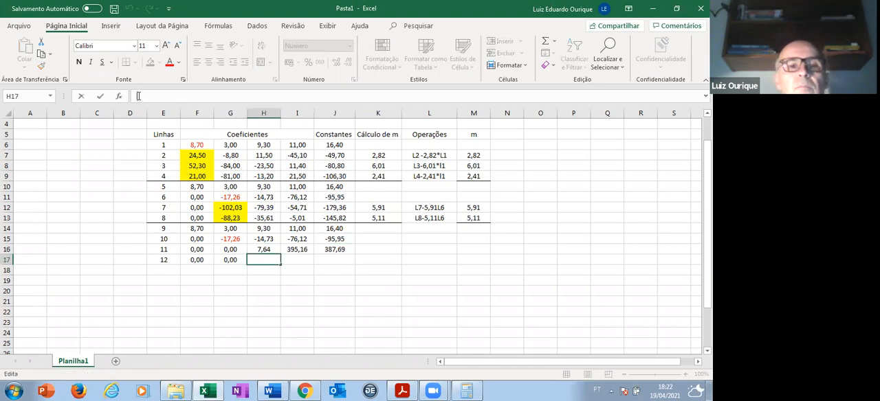
pyautogui.write('=')
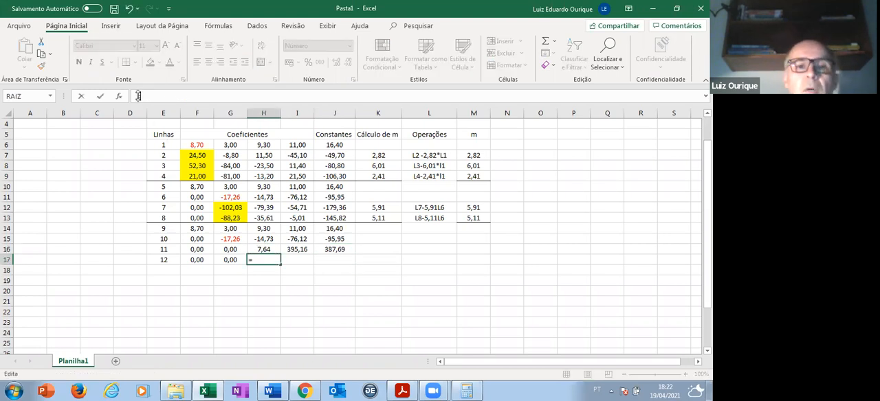
pyautogui.click(272, 218)
pyautogui.write('-')
pyautogui.click(474, 217)
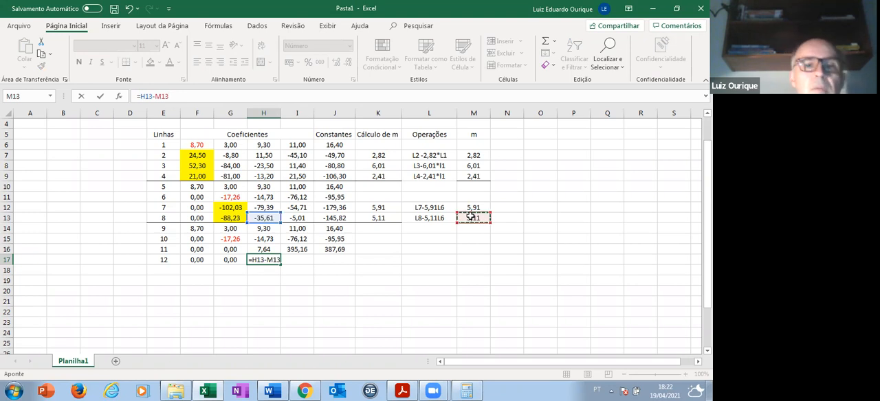
pyautogui.write('*')
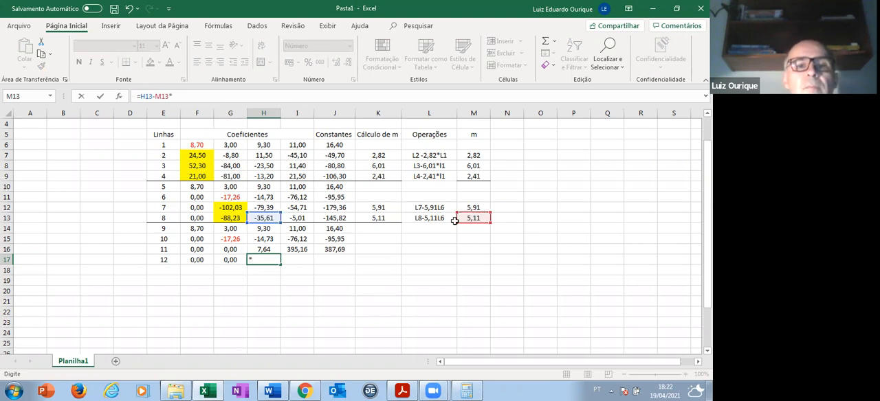
pyautogui.click(269, 196)
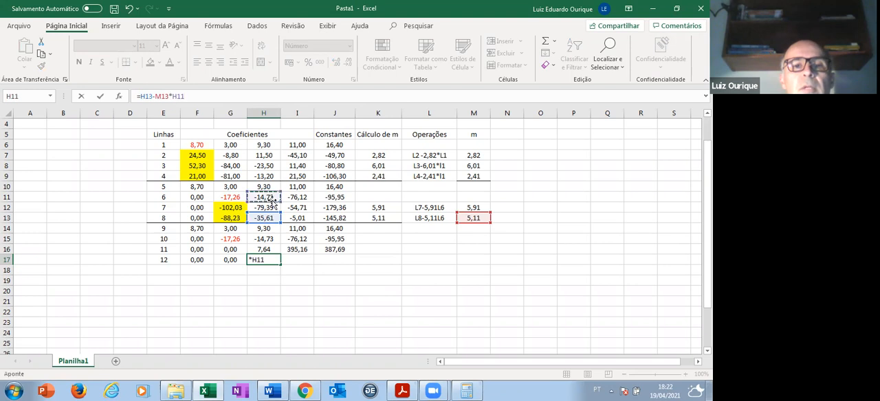
pyautogui.press('Return')
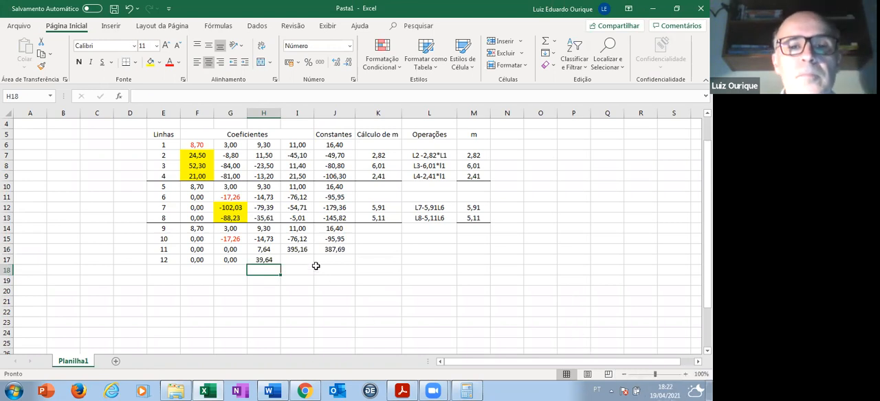
# - Copy the formula in H17 to cells I17 and J17 of line 12
pyautogui.press('Up')
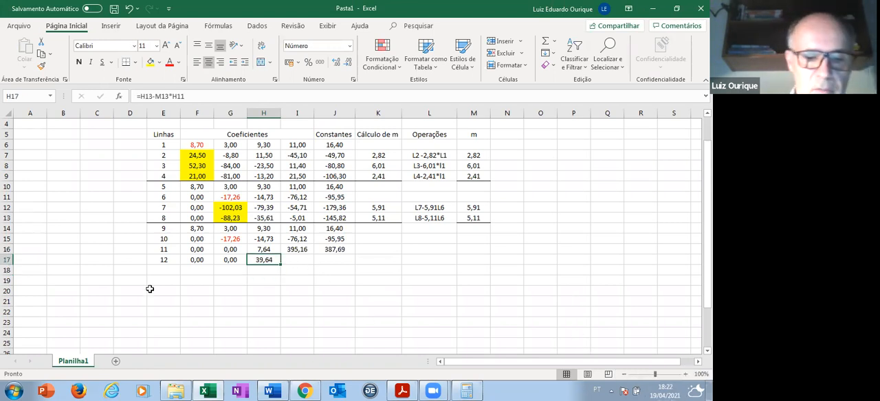
pyautogui.hotkey('ctrl', 'c')
pyautogui.press('Right')
pyautogui.hotkey('ctrl', 'v')
pyautogui.press('Right')
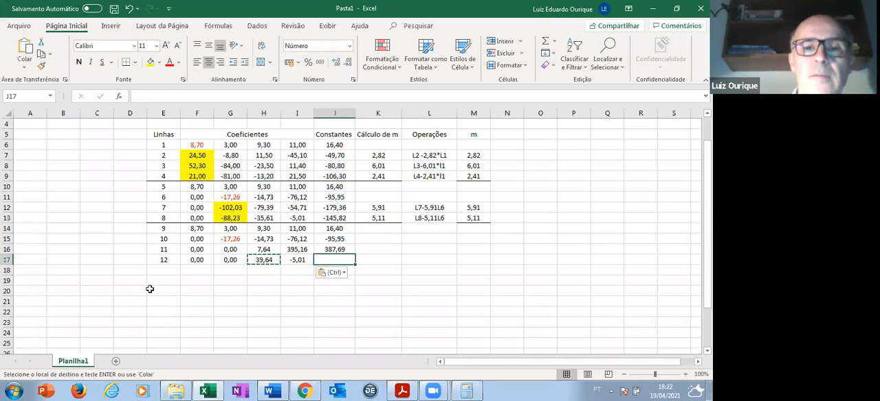
pyautogui.hotkey('ctrl', 'v')
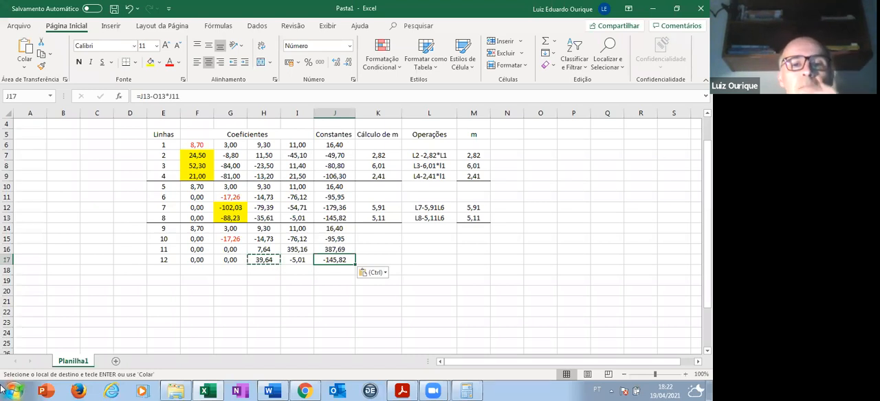
pyautogui.press('Left')
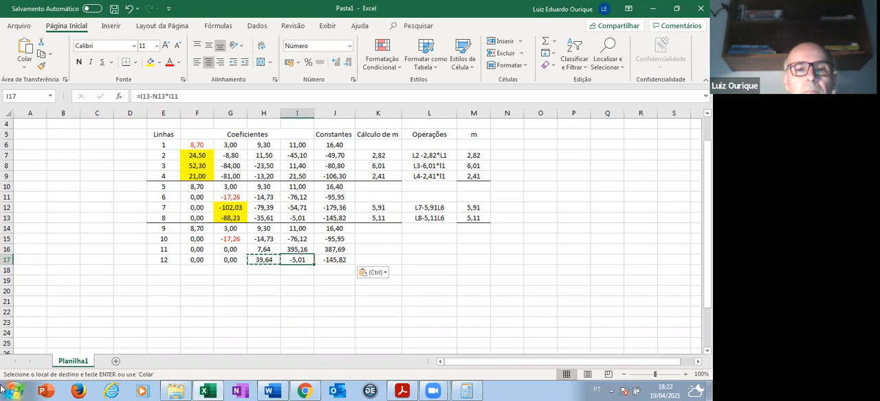
pyautogui.press('ctrl')
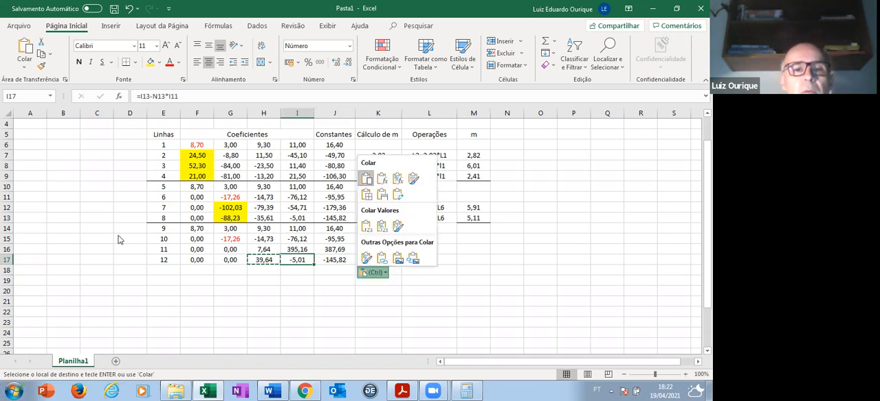
pyautogui.click(172, 271)
# - Add a top border to cells E18 to M18 to separate the next elimination stage
pyautogui.click(171, 270)
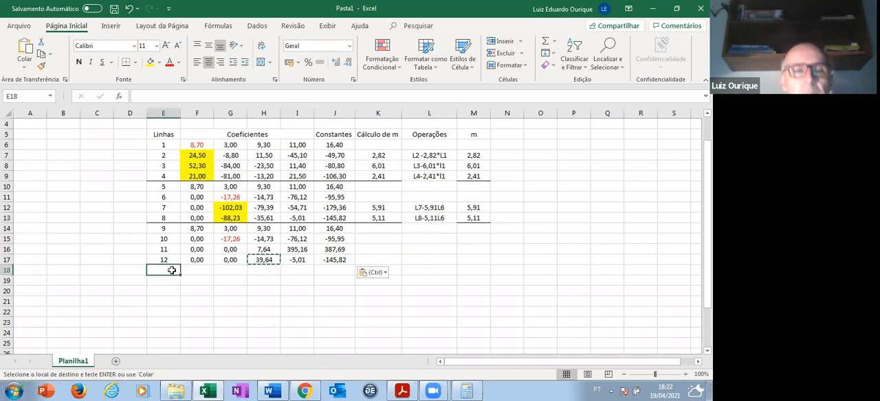
pyautogui.hotkey('shift', 'Right')
pyautogui.hotkey('shift', 'Right')
pyautogui.hotkey('shift', 'Right')
pyautogui.hotkey('shift', 'Right')
pyautogui.hotkey('shift', 'Right')
pyautogui.hotkey('shift', 'Right')
pyautogui.hotkey('shift', 'Right')
pyautogui.hotkey('shift', 'Right')
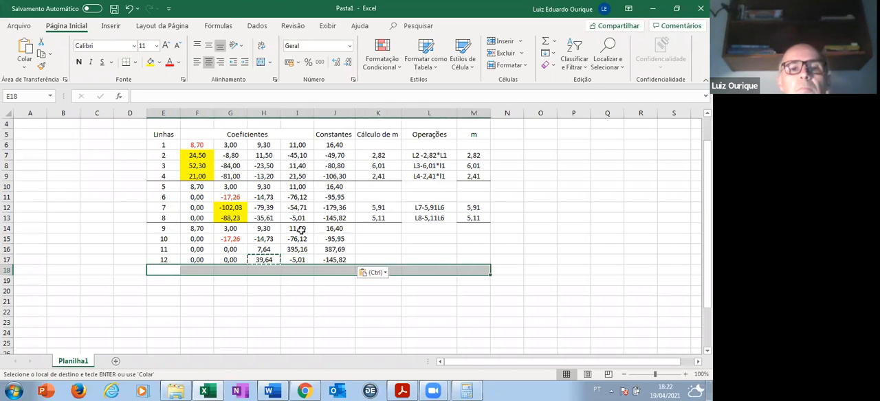
pyautogui.rightClick(312, 275)
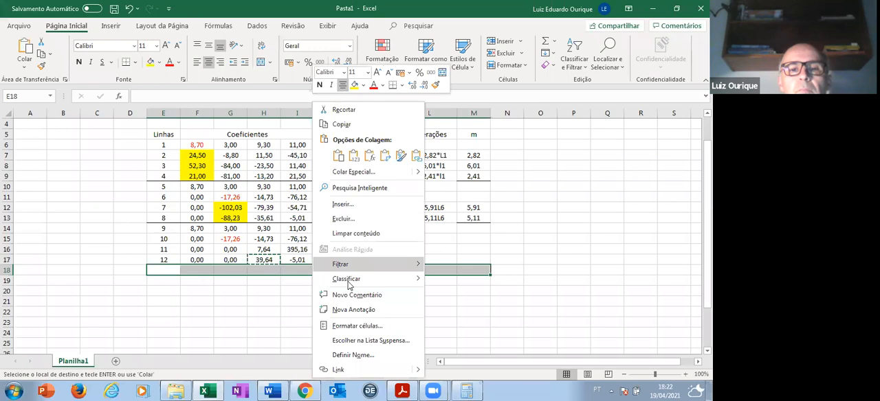
pyautogui.click(373, 327)
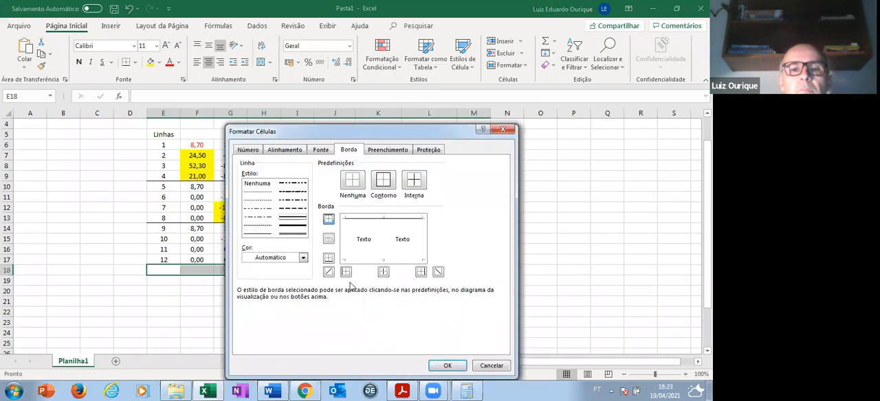
pyautogui.click(448, 366)
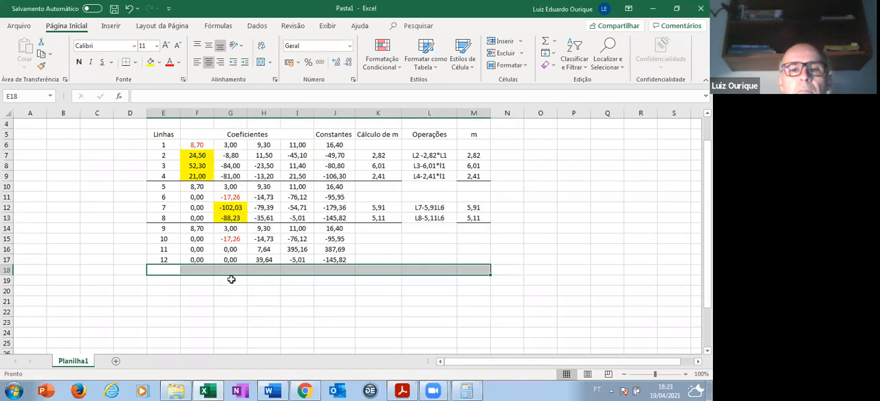
# - Number the next four lines 13, 14, 15 and 16 in cells E18 to E21
pyautogui.click(171, 272)
pyautogui.write('13')
pyautogui.press('Return')
pyautogui.write('14')
pyautogui.press('Return')
pyautogui.write('15')
pyautogui.press('Return')
pyautogui.write('16')
pyautogui.press('Return')
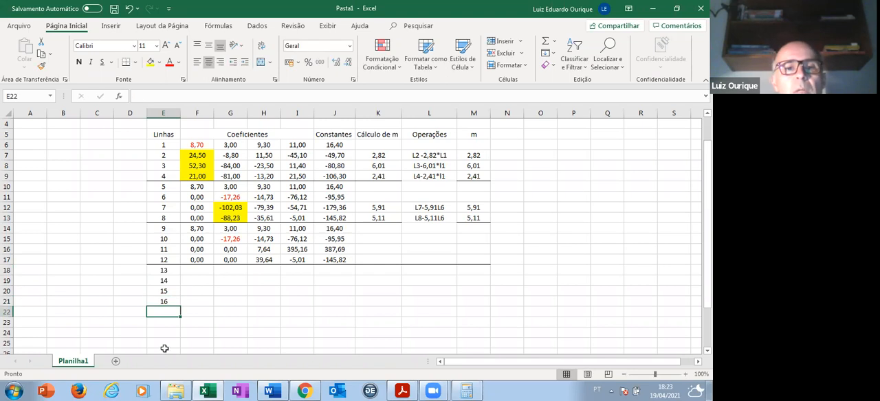
# - Copy the coefficients and constant of line 9 (F14 to J14) into line 13, starting at F18
pyautogui.click(206, 269)
pyautogui.click(198, 231)
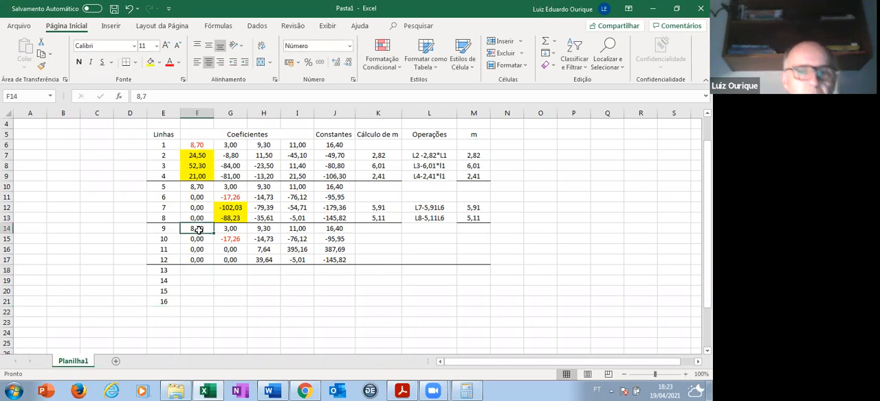
pyautogui.hotkey('shift', 'Right')
pyautogui.hotkey('shift', 'Right')
pyautogui.hotkey('shift', 'Right')
pyautogui.hotkey('shift', 'Right')
pyautogui.hotkey('ctrl', 'c')
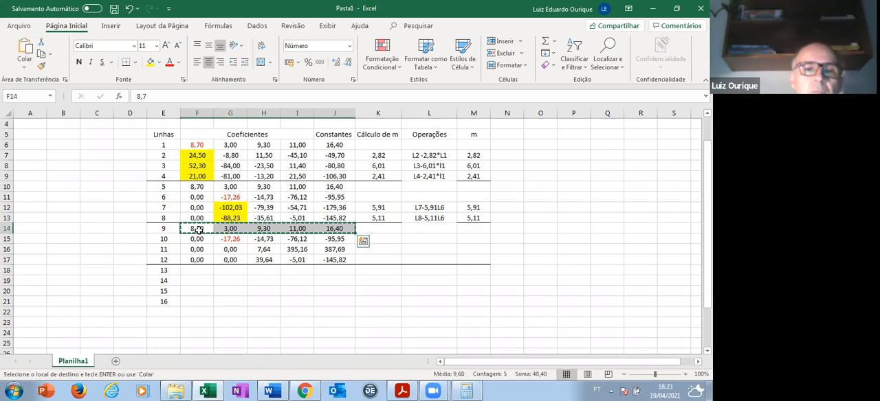
pyautogui.click(207, 270)
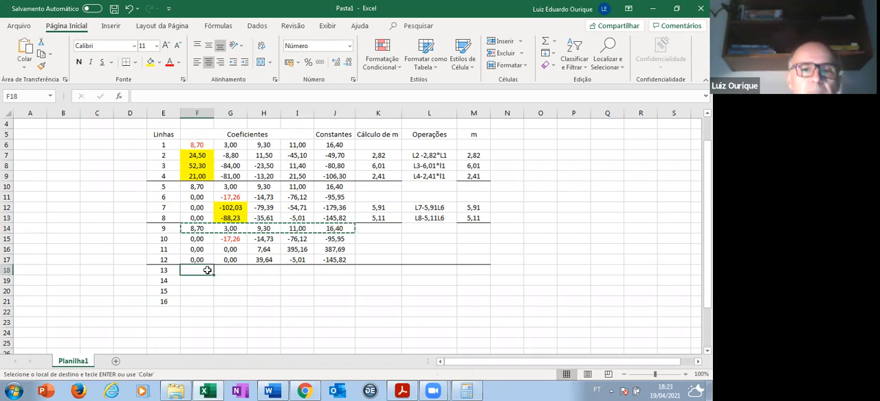
pyautogui.hotkey('ctrl', 'v')
# - Copy the coefficients and constant of line 10 (F15 to J15) into line 14, starting at F19
pyautogui.click(199, 238)
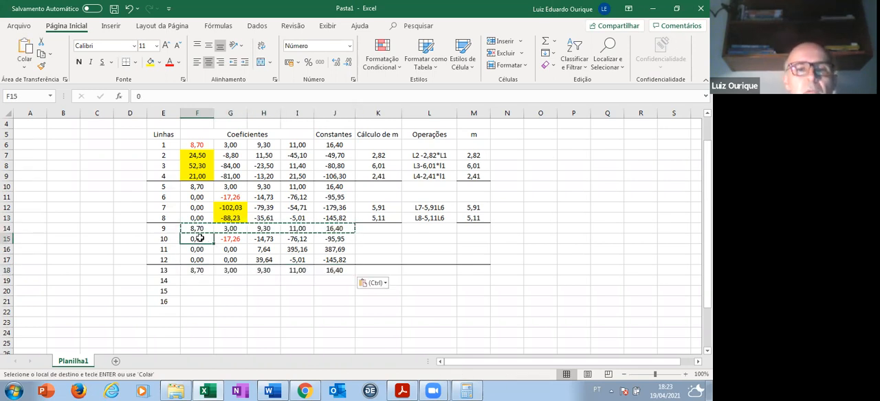
pyautogui.hotkey('shift', 'Right')
pyautogui.hotkey('shift', 'Right')
pyautogui.hotkey('shift', 'Right')
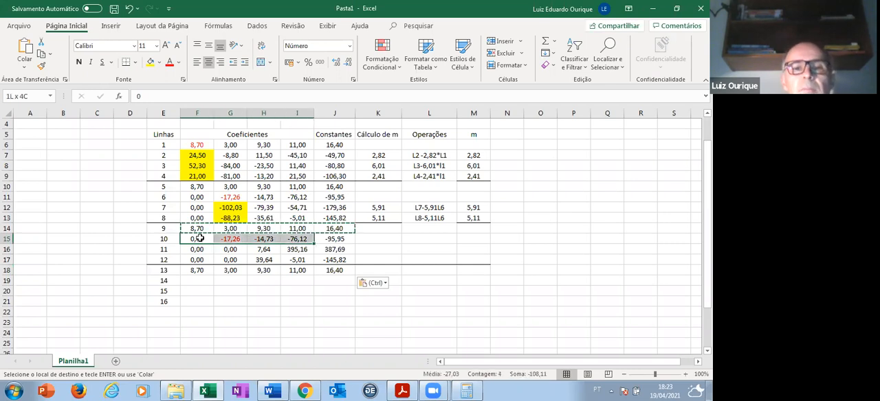
pyautogui.hotkey('shift', 'Right')
pyautogui.hotkey('ctrl', 'c')
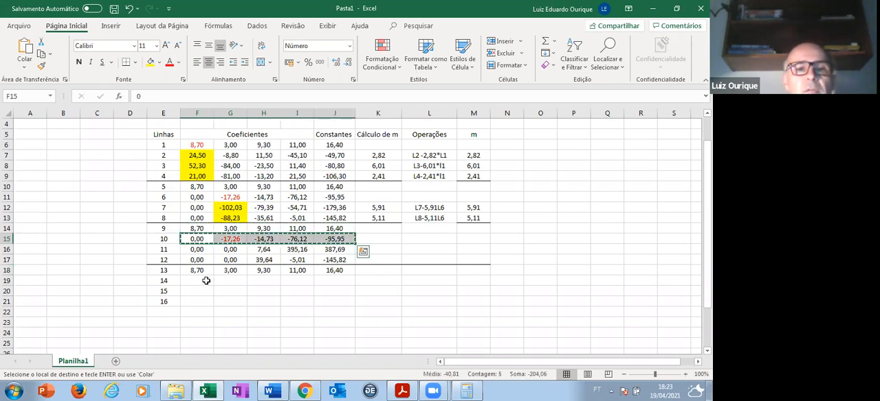
pyautogui.click(198, 280)
pyautogui.hotkey('ctrl', 'v')
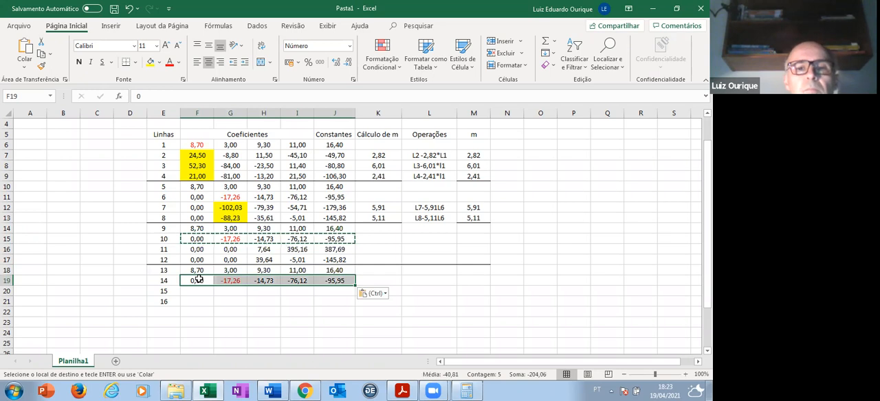
# - Copy the coefficients and constant of line 11 (F16 to J16) into line 15, starting at F20
pyautogui.click(199, 250)
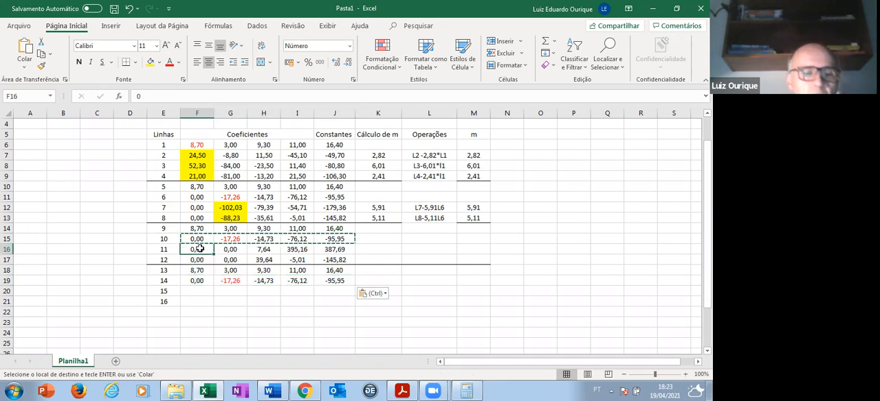
pyautogui.hotkey('shift', 'Right')
pyautogui.hotkey('shift', 'Right')
pyautogui.hotkey('shift', 'Right')
pyautogui.hotkey('shift', 'Right')
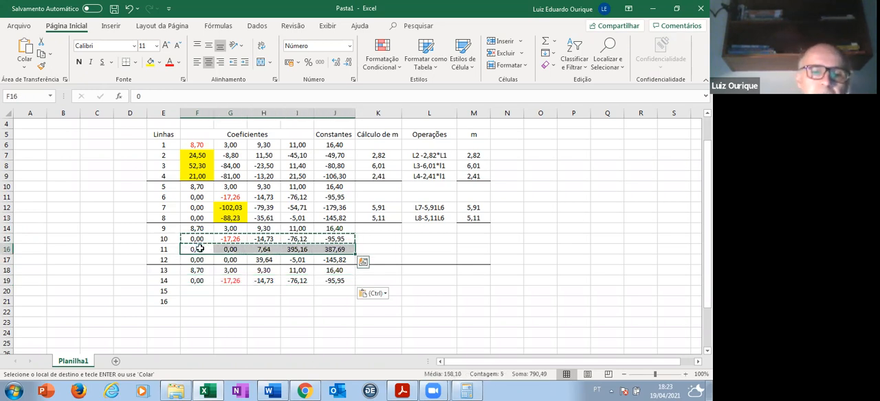
pyautogui.hotkey('ctrl', 'c')
pyautogui.click(216, 294)
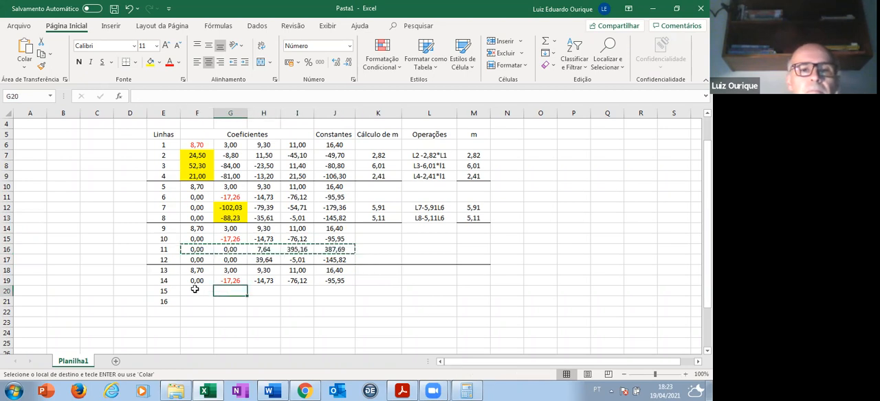
pyautogui.click(195, 289)
pyautogui.hotkey('ctrl', 'v')
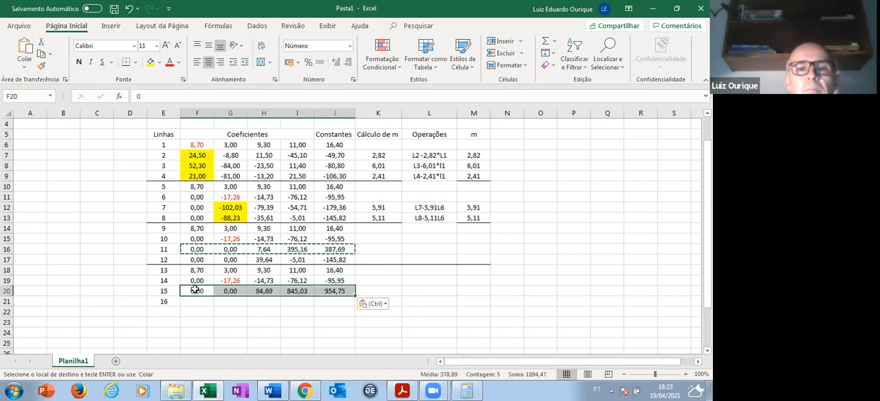
# - Replace the pasted formulas in line 15 with the fixed values 7,64 in H20, 395,16 in I20 and 387,69 in J20
pyautogui.click(275, 292)
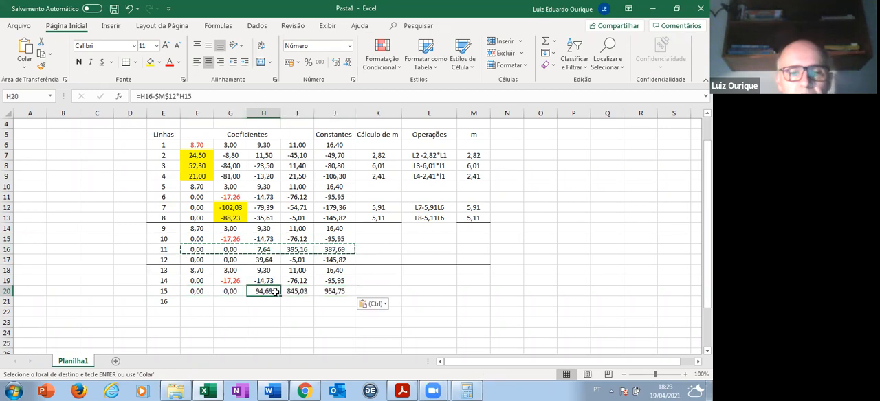
pyautogui.press('Escape')
pyautogui.write('7,64')
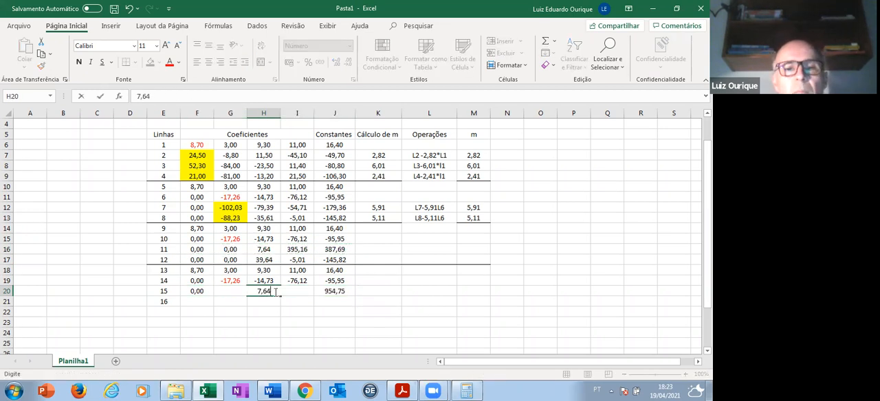
pyautogui.press('Tab')
pyautogui.write('395,16')
pyautogui.press('Tab')
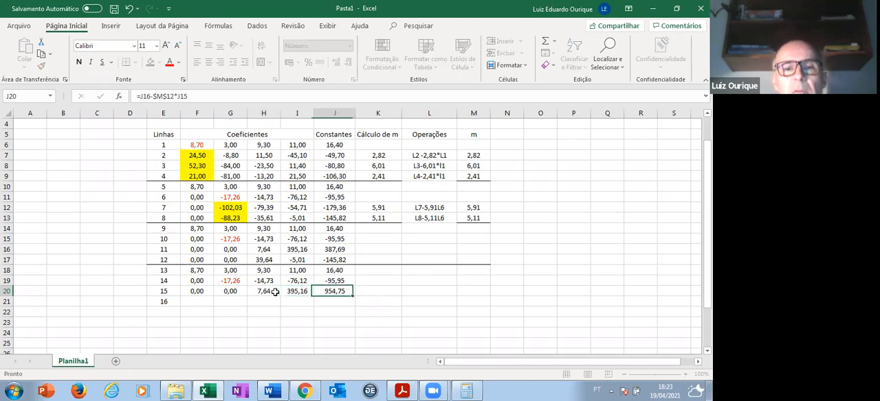
pyautogui.write('38')
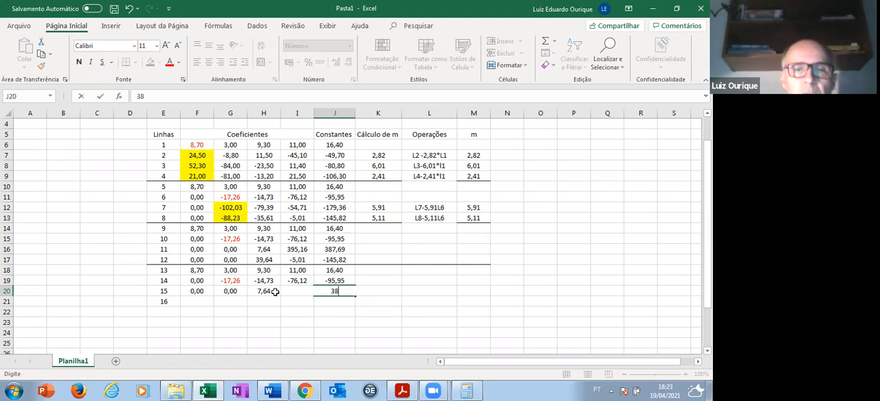
pyautogui.write('7,69')
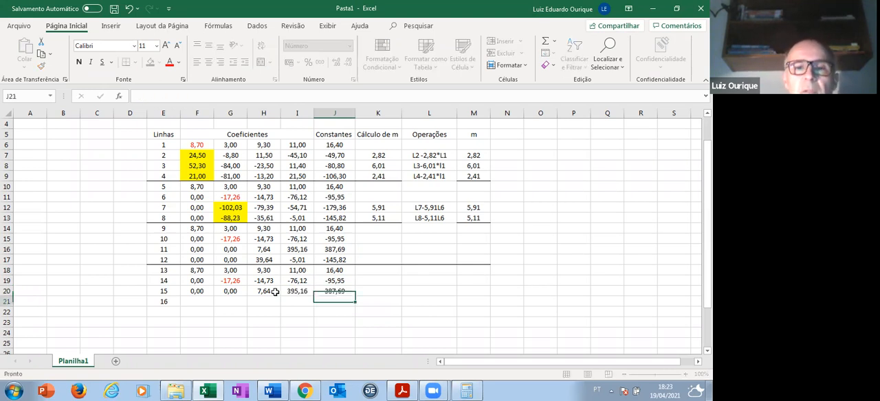
pyautogui.press('Return')
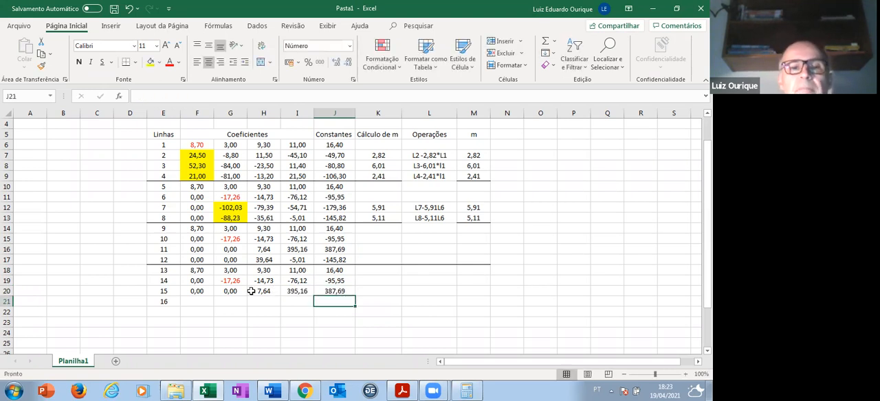
# - Enter 0 as the first two coefficients of line 16, in cells F21 and G21
pyautogui.click(198, 302)
pyautogui.write('0')
pyautogui.click(249, 300)
pyautogui.click(237, 298)
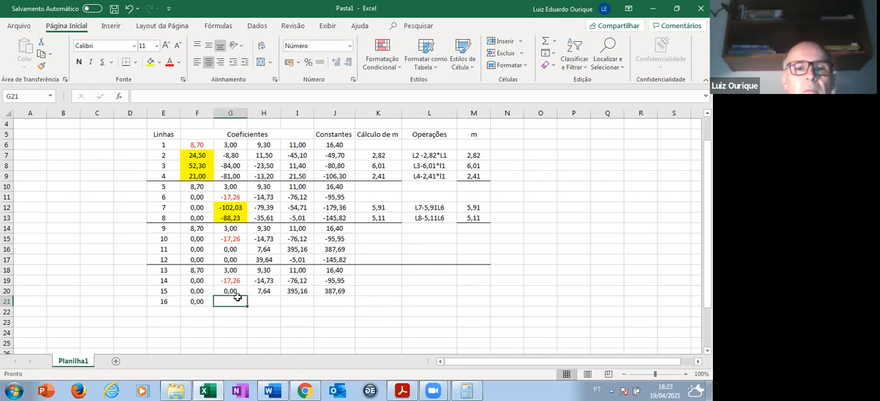
pyautogui.write('0')
# - Complete line 16 with the coefficients 39,64 in H21 and -5,01 in I21 and the constant -145,82 in J21
pyautogui.click(264, 302)
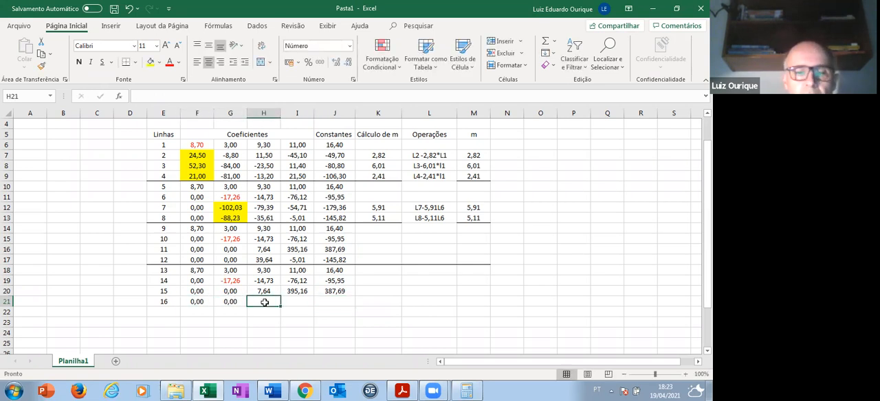
pyautogui.write('39')
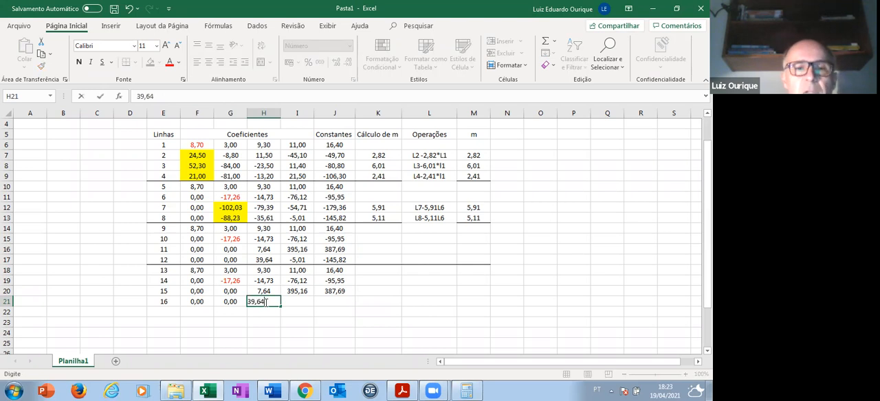
pyautogui.write(',64')
pyautogui.press('Tab')
pyautogui.write('-')
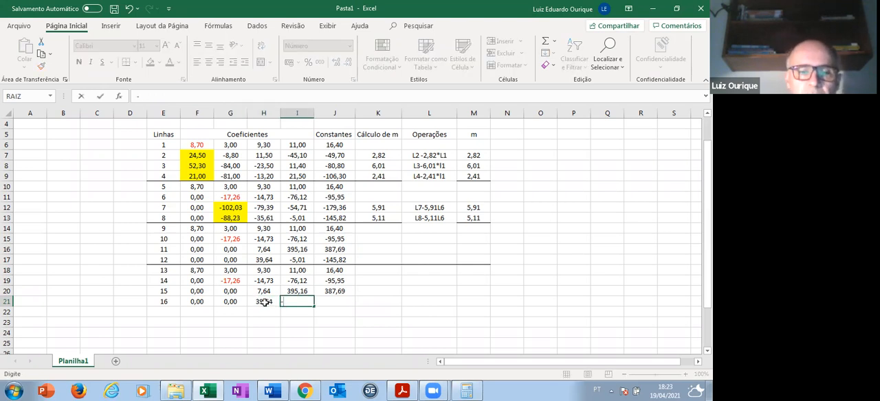
pyautogui.write('5,01')
pyautogui.press('Tab')
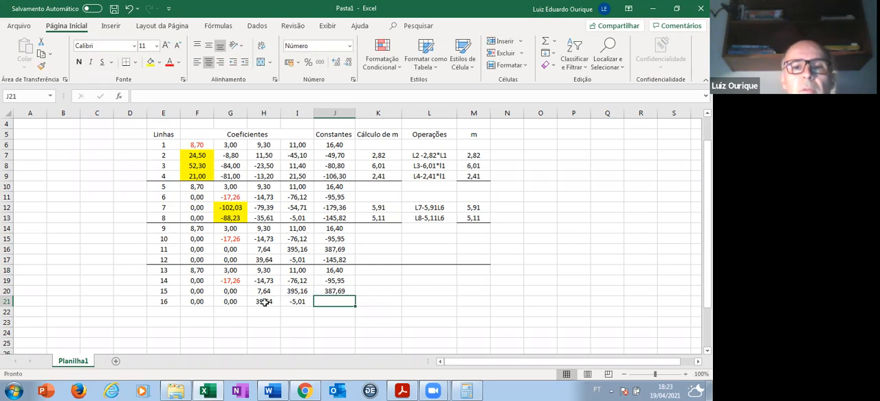
pyautogui.write('-145')
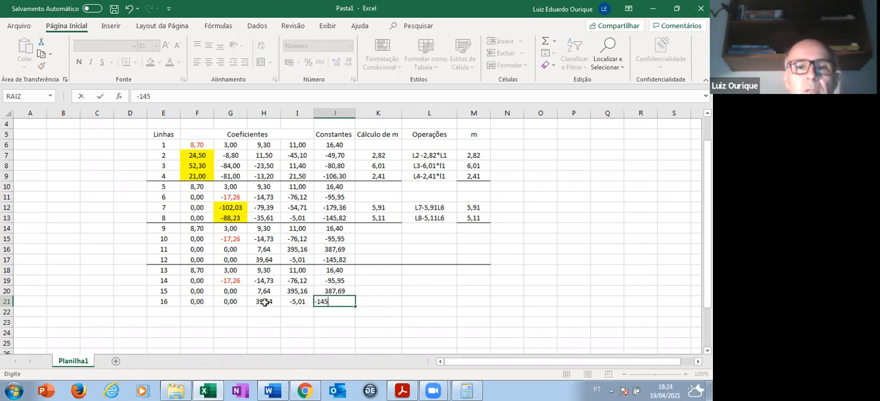
pyautogui.write(',82')
pyautogui.press('Return')
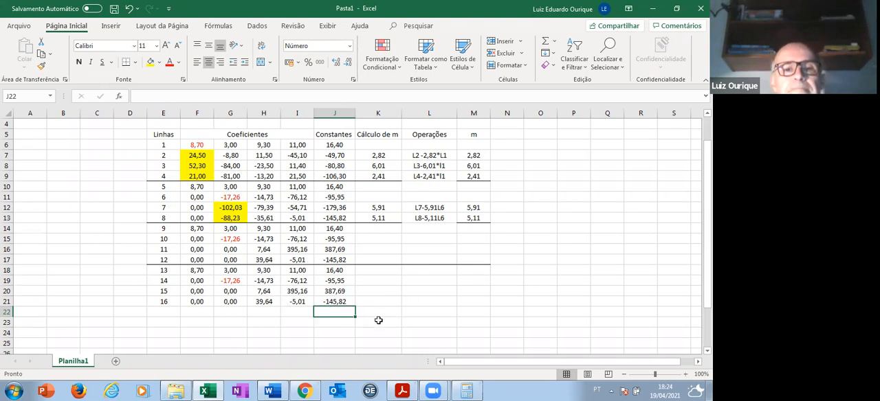
pyautogui.scroll(-2, 249, 312)
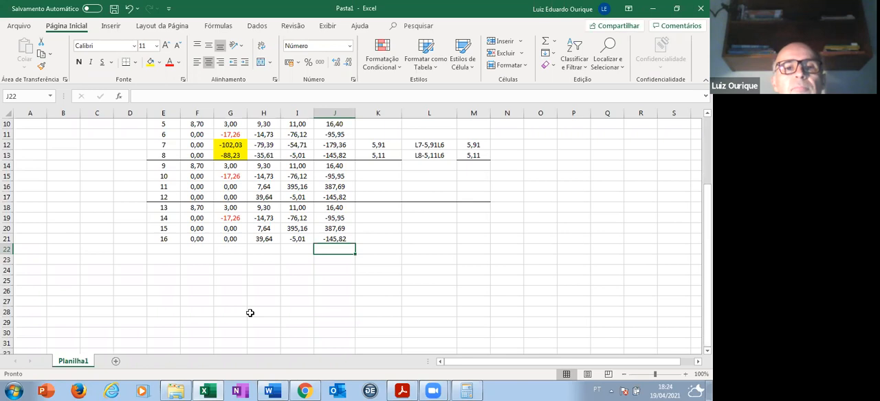
pyautogui.scroll(2, 250, 313)
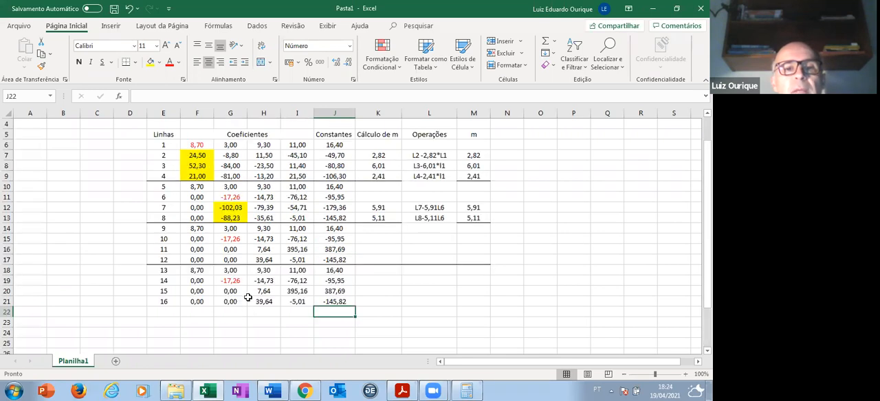
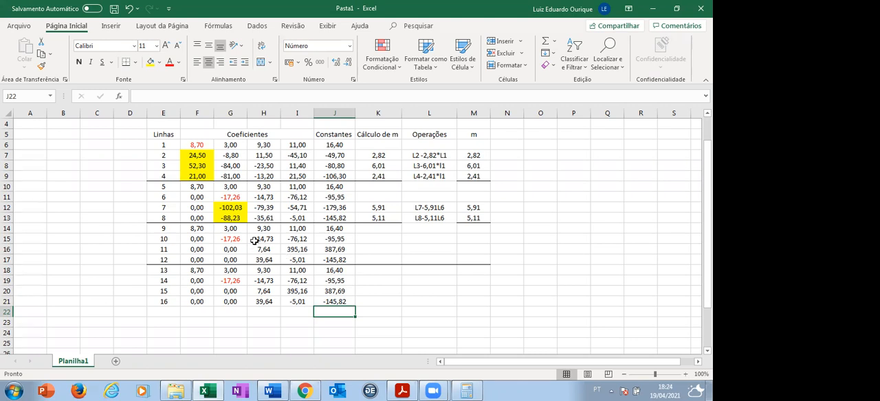
# - Make the multiplier reference in line 12's formula in H17 absolute, giving =H13-$M$13*H11
pyautogui.click(342, 256)
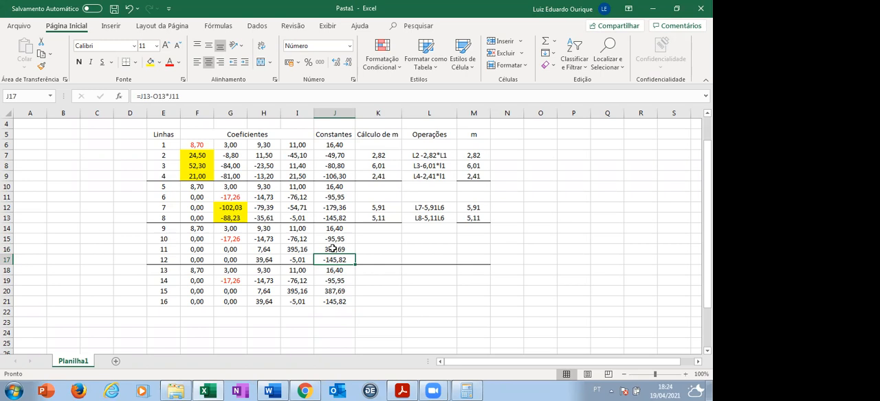
pyautogui.click(271, 302)
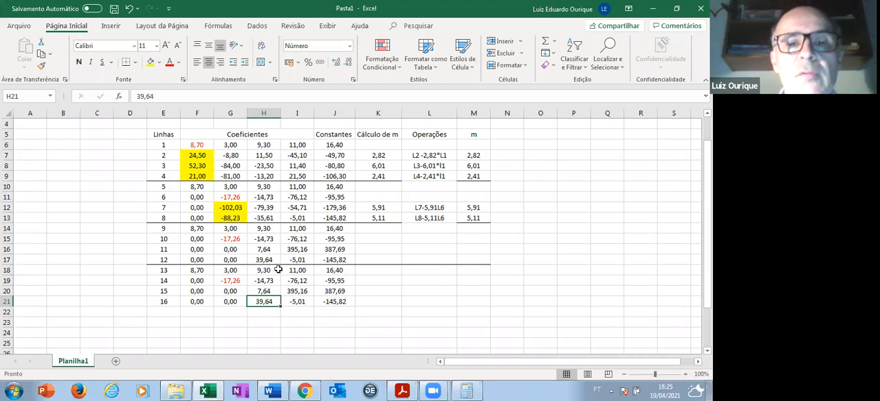
pyautogui.click(303, 259)
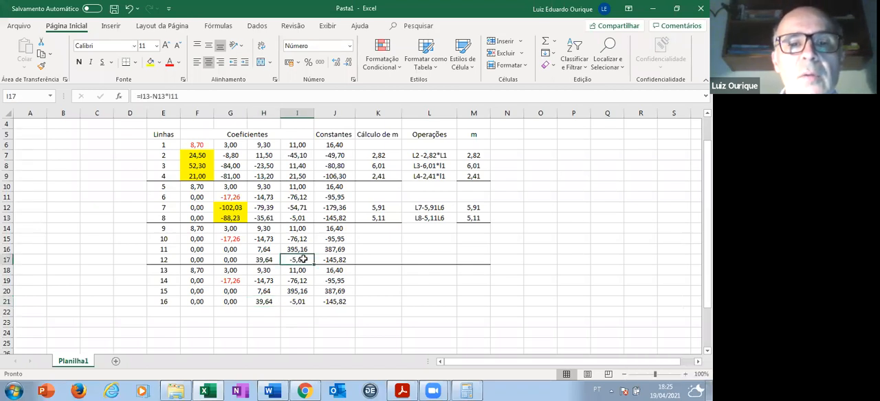
pyautogui.click(264, 259)
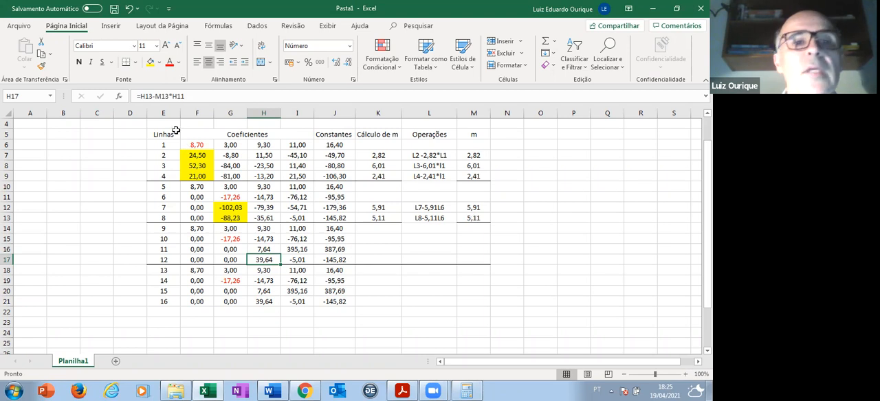
pyautogui.click(162, 96)
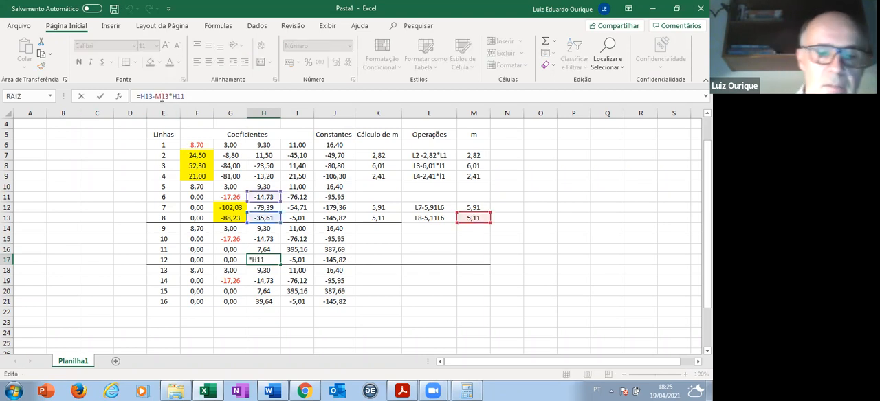
pyautogui.press('F4')
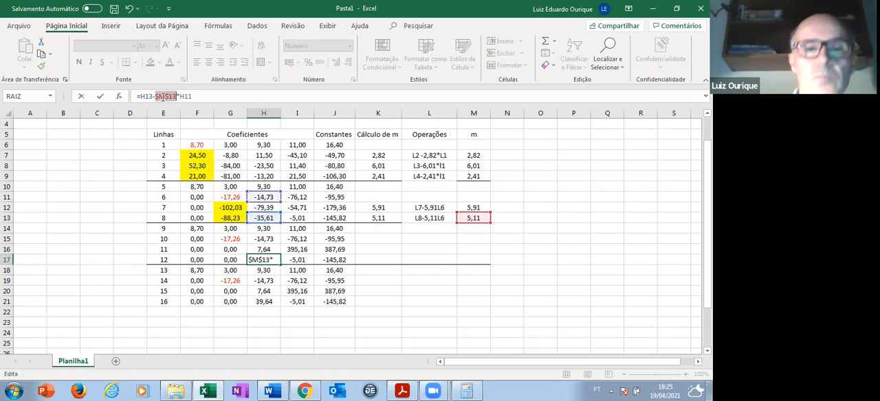
pyautogui.press('Return')
# - Copy the corrected formula from H17 into I17 and J17 to recalculate the rest of line 12
pyautogui.press('Up')
pyautogui.press('Right')
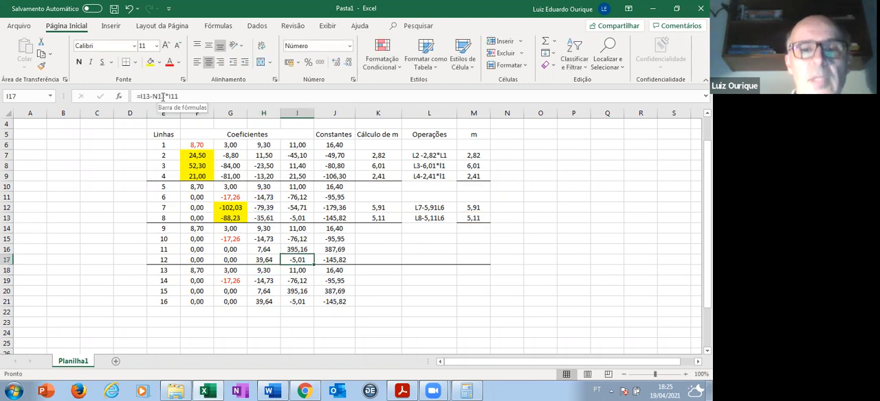
pyautogui.press('Left')
pyautogui.hotkey('ctrl', 'c')
pyautogui.press('Right')
pyautogui.hotkey('ctrl', 'v')
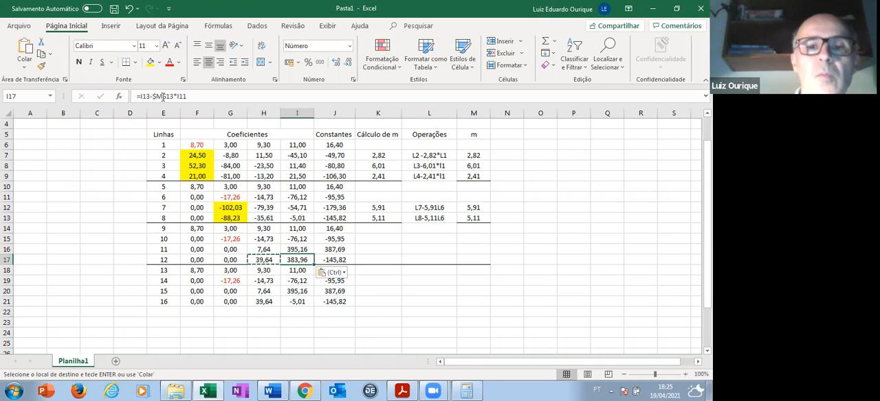
pyautogui.press('Right')
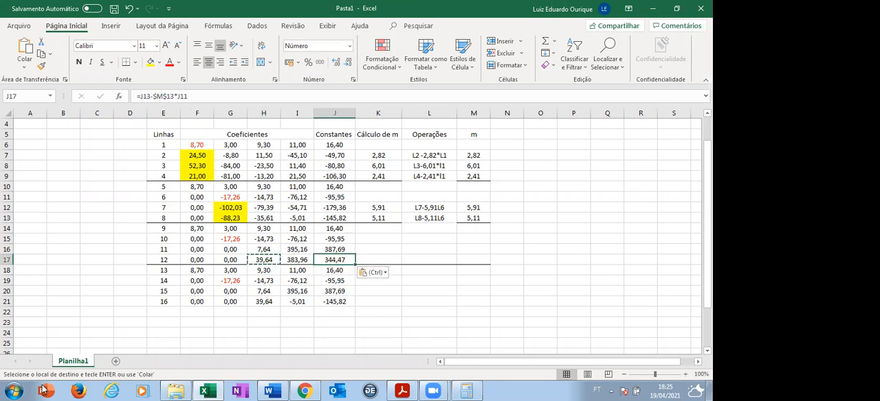
# - Clear the fixed values of line 16 in cells H21, I21 and J21
pyautogui.click(269, 301)
pyautogui.press('Delete')
pyautogui.click(301, 302)
pyautogui.press('Delete')
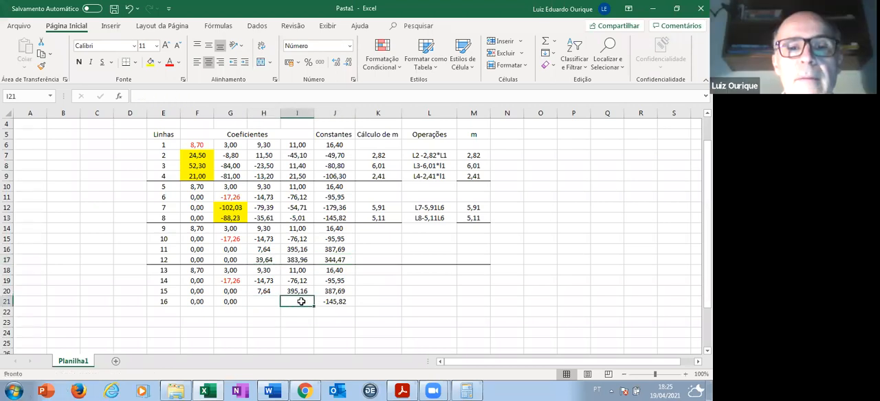
pyautogui.click(337, 302)
pyautogui.press('Delete')
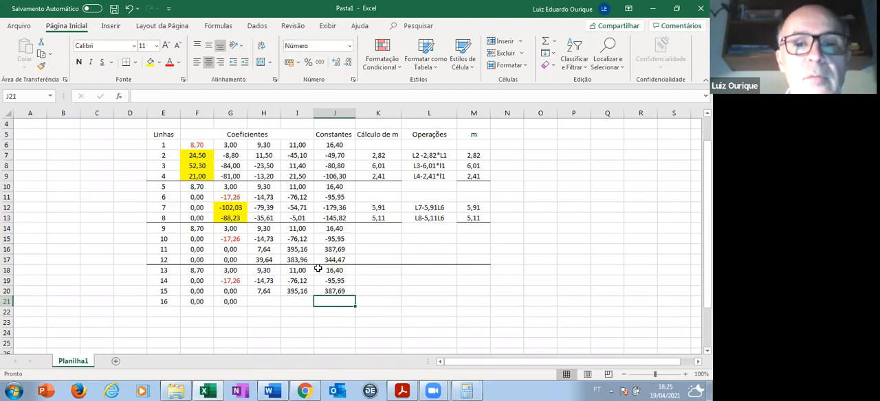
# - Color the pivot of line 11 in H16 red and fill the coefficient below it in H17 yellow
pyautogui.click(264, 249)
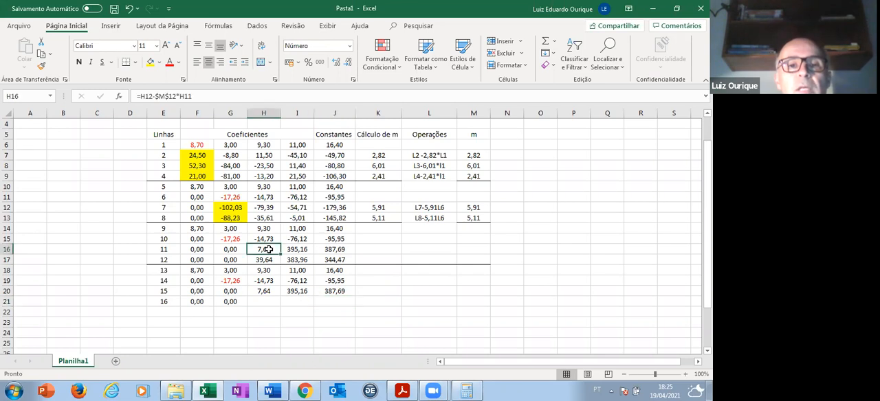
pyautogui.click(169, 63)
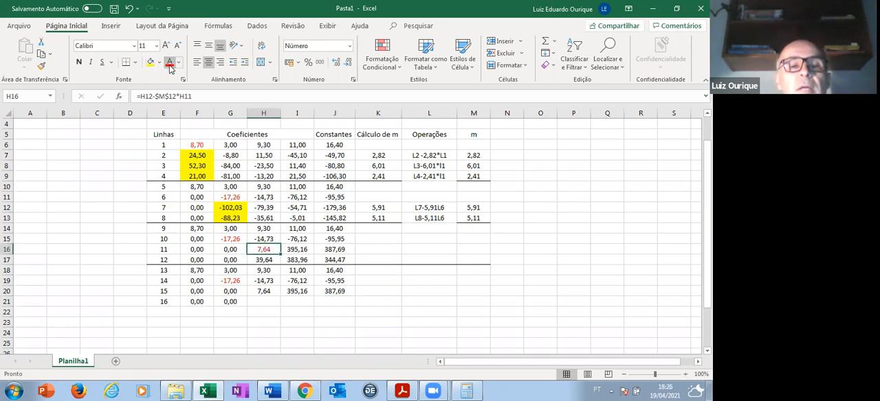
pyautogui.click(270, 260)
pyautogui.click(149, 64)
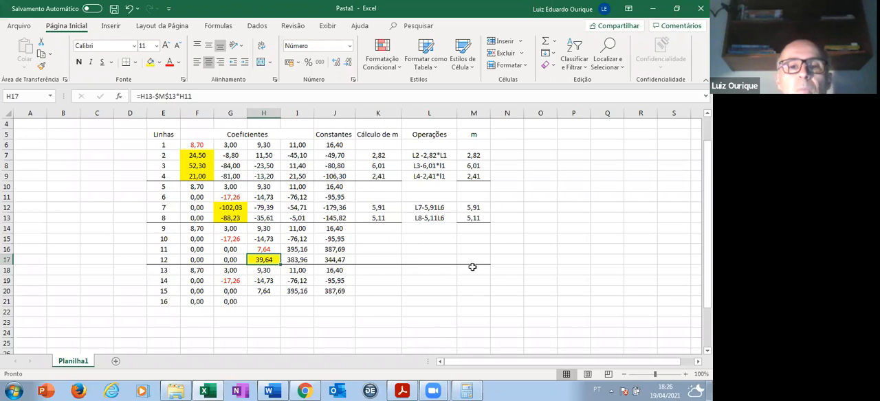
# - Calculate the multiplier for line 12 in K17 with the formula =H17/H16
pyautogui.click(393, 262)
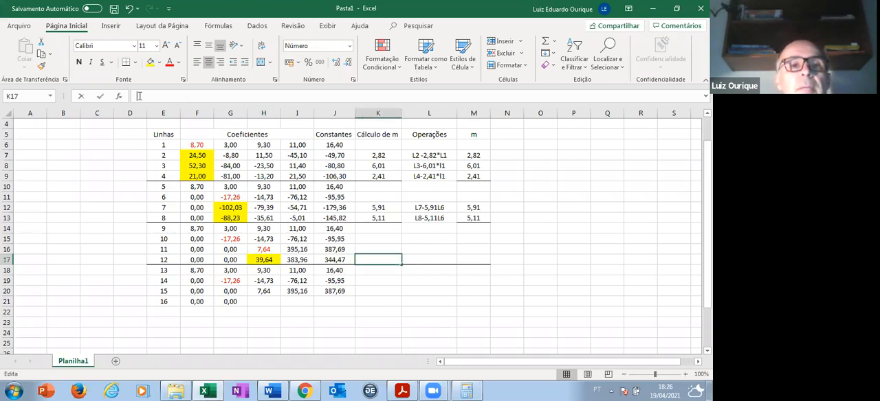
pyautogui.write('=')
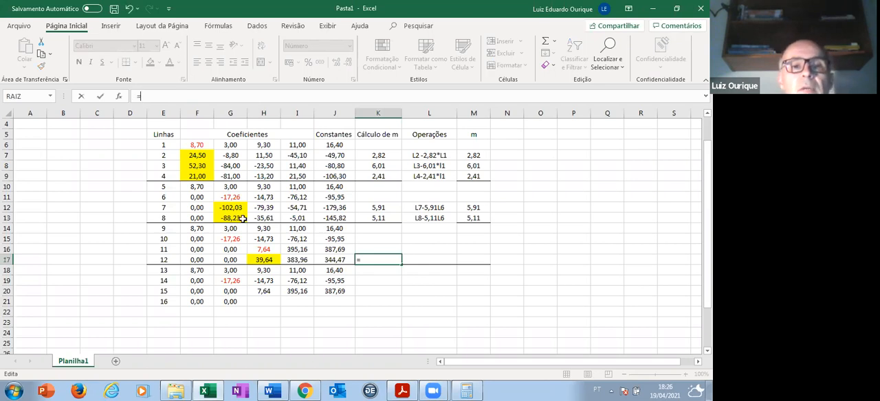
pyautogui.click(264, 259)
pyautogui.write('/')
pyautogui.click(268, 249)
pyautogui.press('Return')
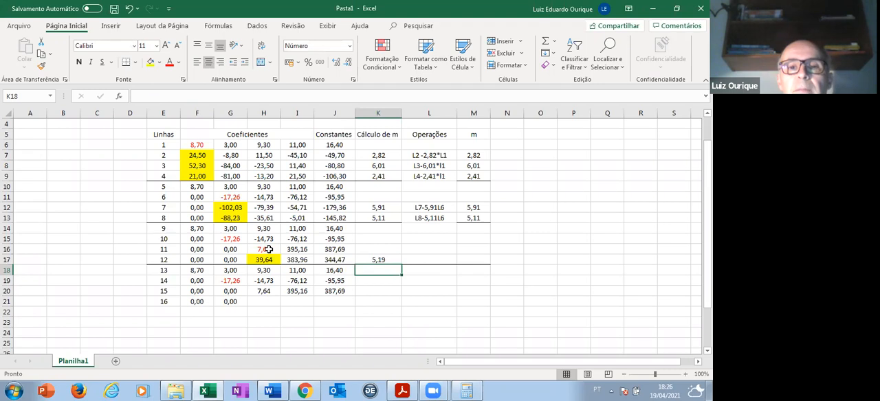
# - Enter the rounded multiplier 5,19 in M17 and the row operation L12-5,19*L11 in L17
pyautogui.click(471, 260)
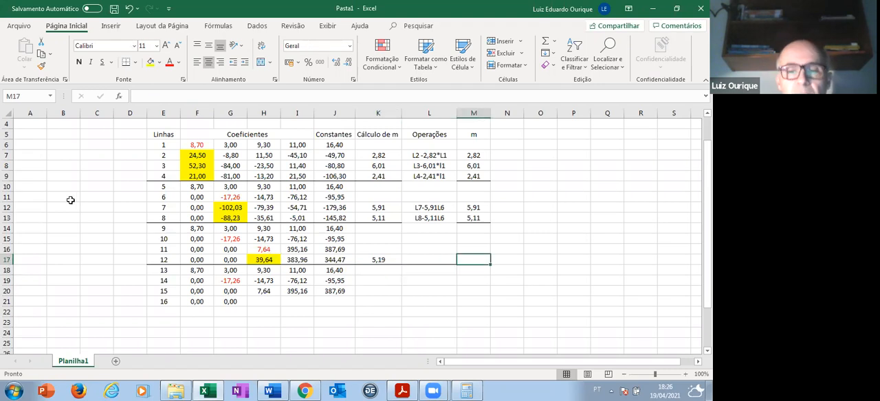
pyautogui.write('5,19')
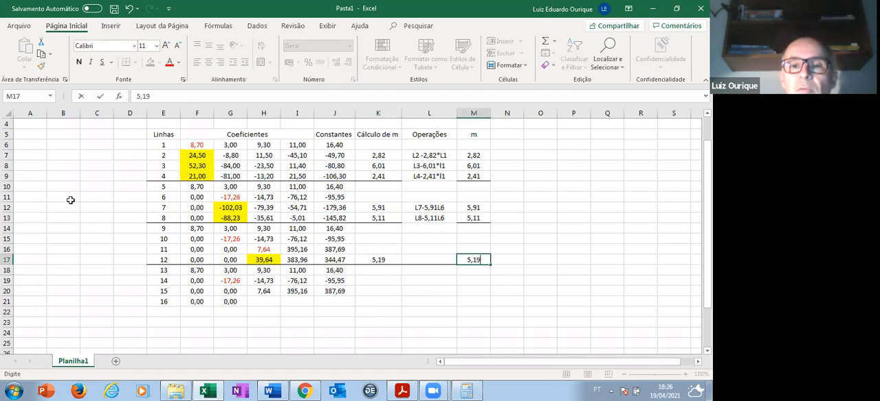
pyautogui.press('Return')
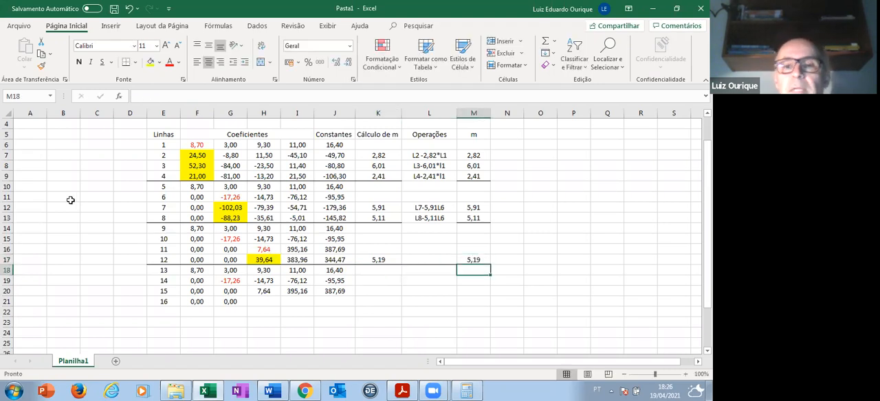
pyautogui.click(424, 261)
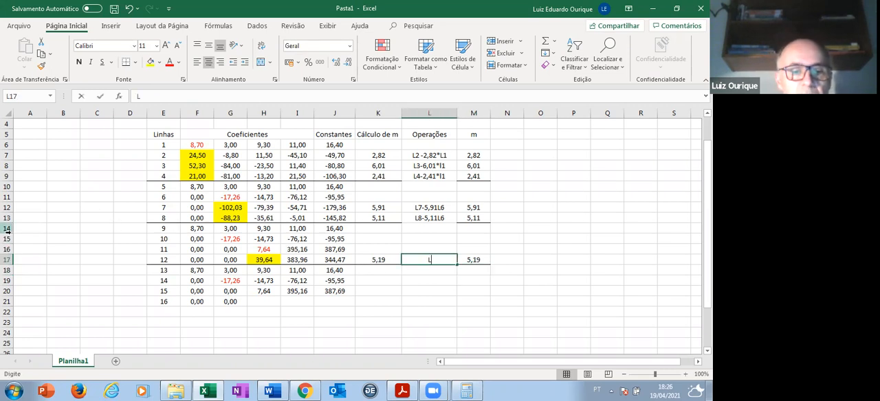
pyautogui.write('L12-')
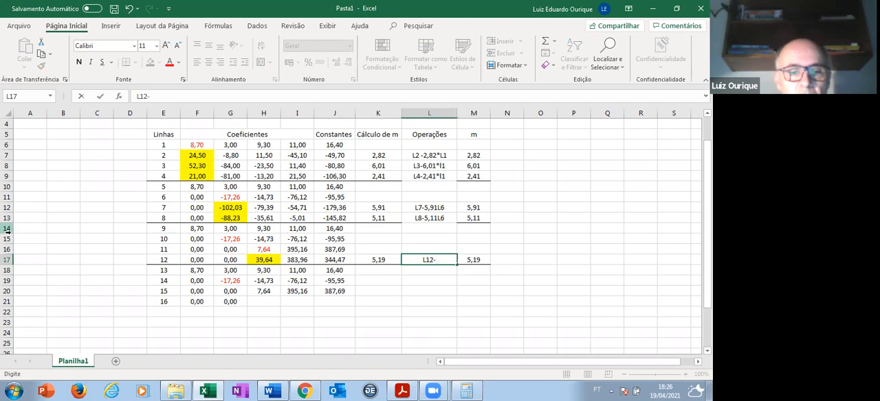
pyautogui.write('5')
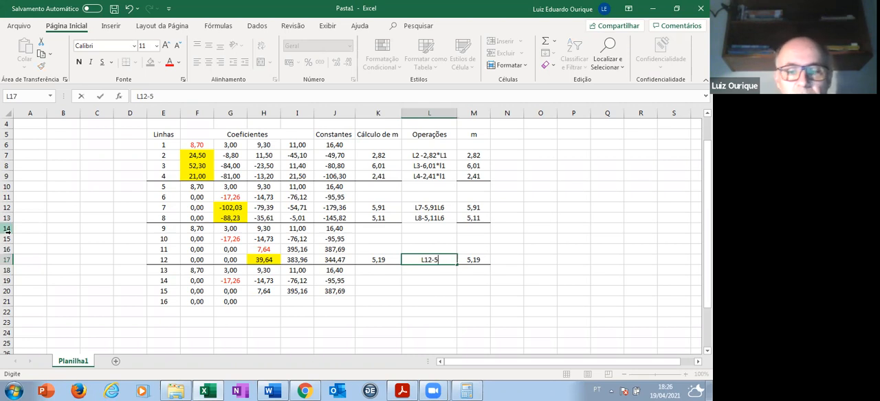
pyautogui.write(',19*L11')
pyautogui.press('Return')
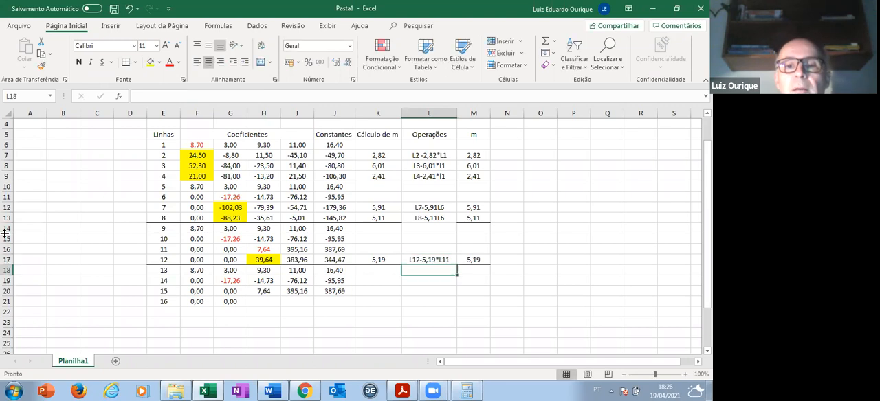
# - Enter 0 as line 16's third coefficient in H21 and the formula =I17-$M$17*I16 in I21
pyautogui.click(273, 303)
pyautogui.write('0')
pyautogui.press('Return')
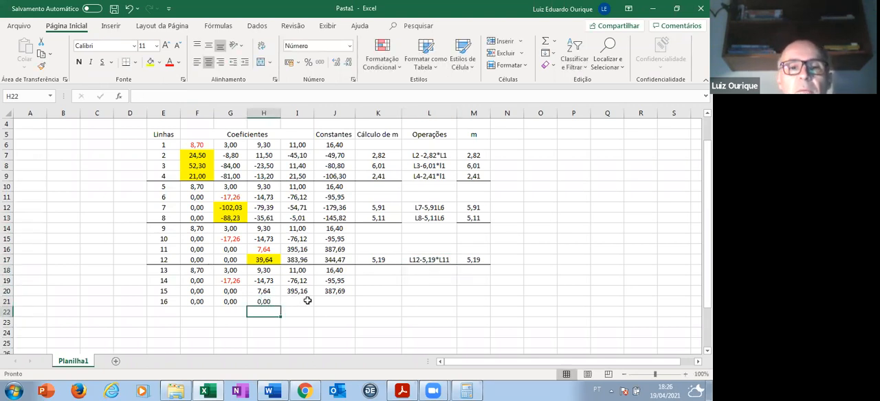
pyautogui.click(307, 301)
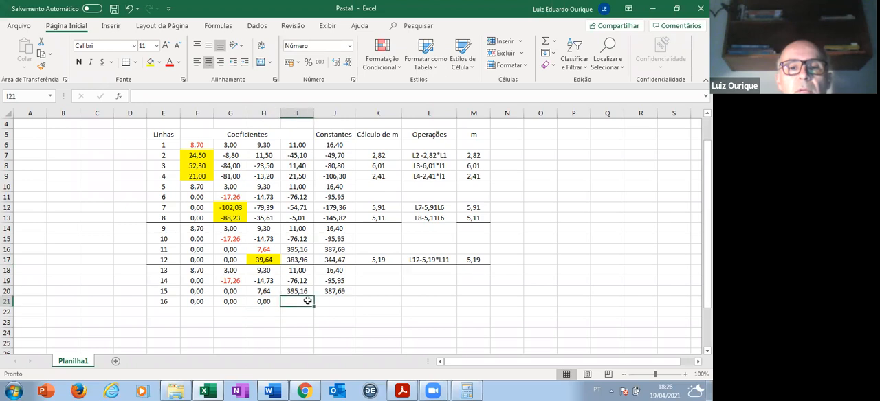
pyautogui.click(142, 98)
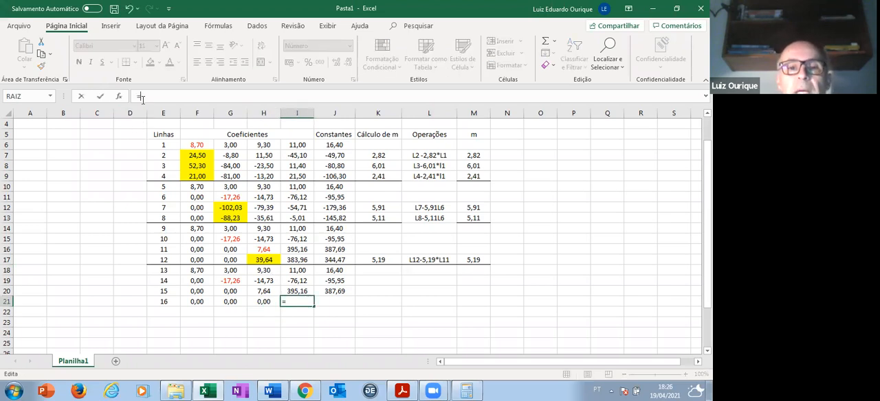
pyautogui.click(302, 260)
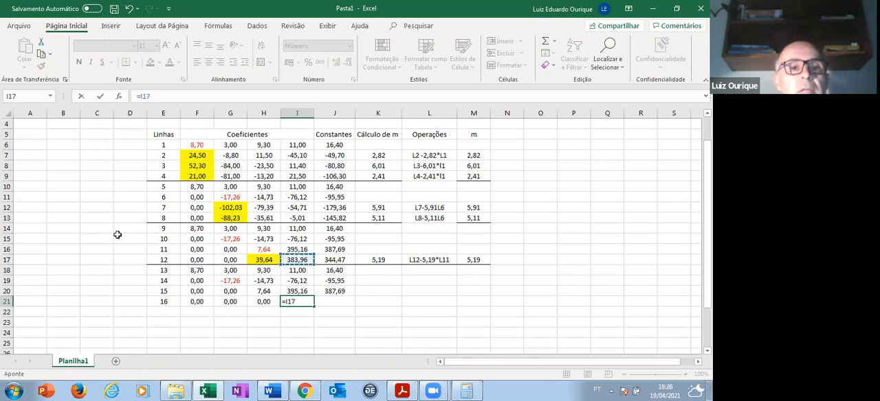
pyautogui.write('-')
pyautogui.click(479, 259)
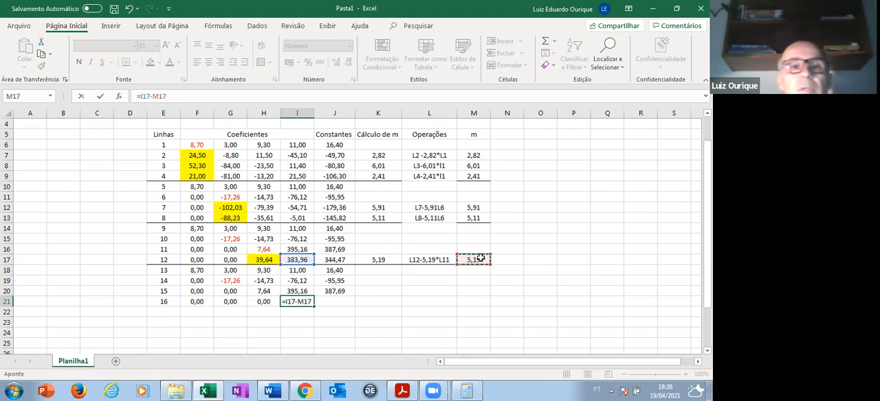
pyautogui.press('F4')
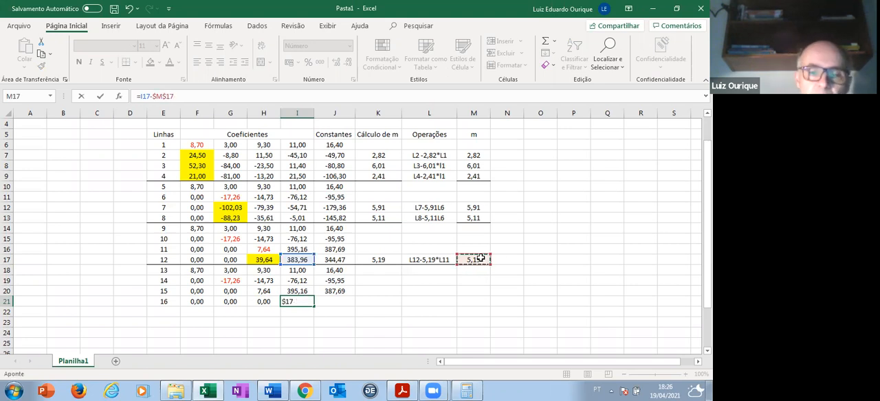
pyautogui.write('*')
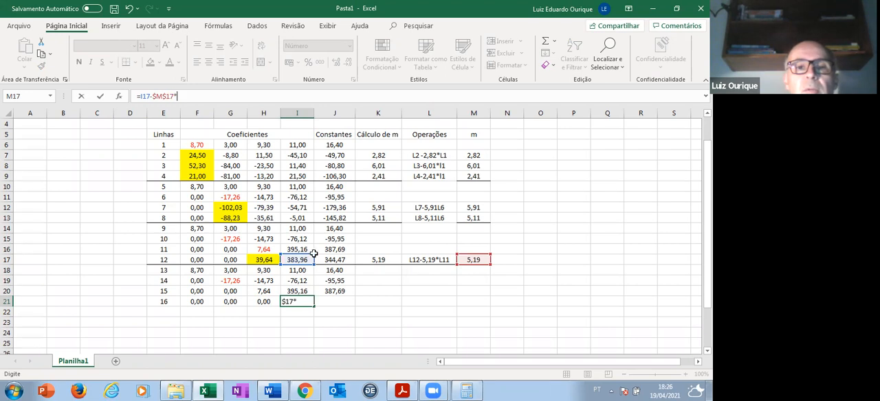
pyautogui.click(304, 249)
pyautogui.press('Return')
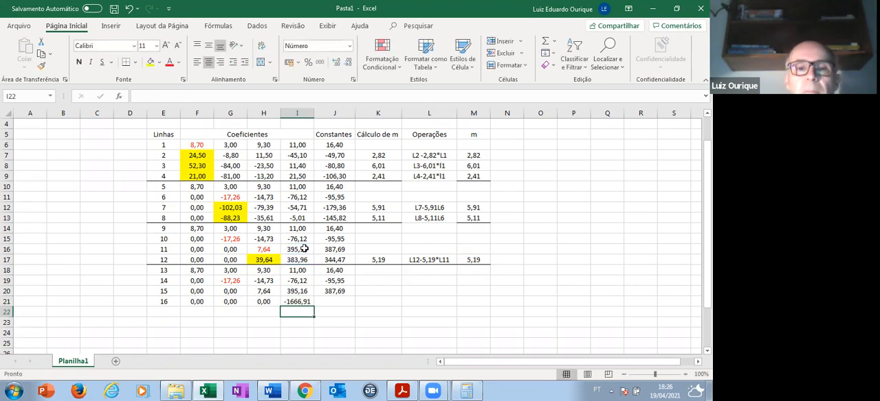
# - Copy the formula from I21 into J21 to calculate the constant of line 16
pyautogui.press('Up')
pyautogui.hotkey('ctrl', 'c')
pyautogui.press('Right')
pyautogui.hotkey('ctrl', 'v')
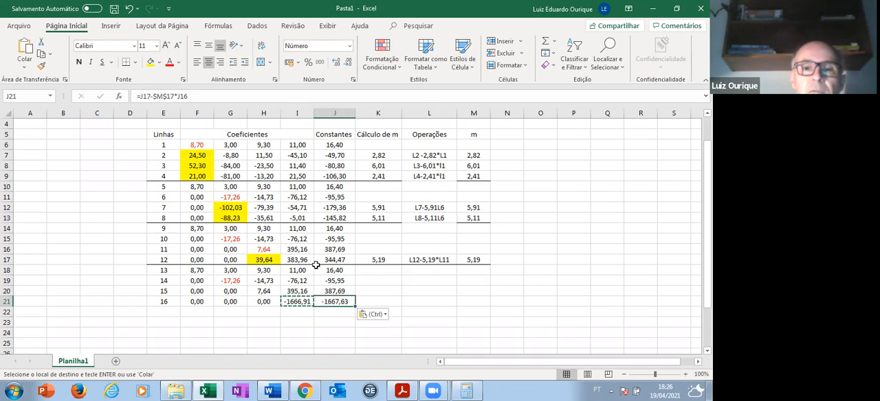
pyautogui.press('Escape')
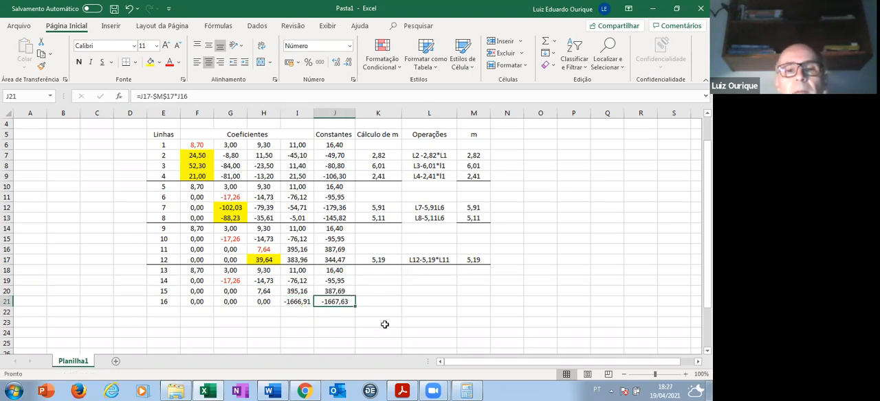
pyautogui.scroll(-1, 389, 310)
pyautogui.scroll(1, 391, 307)
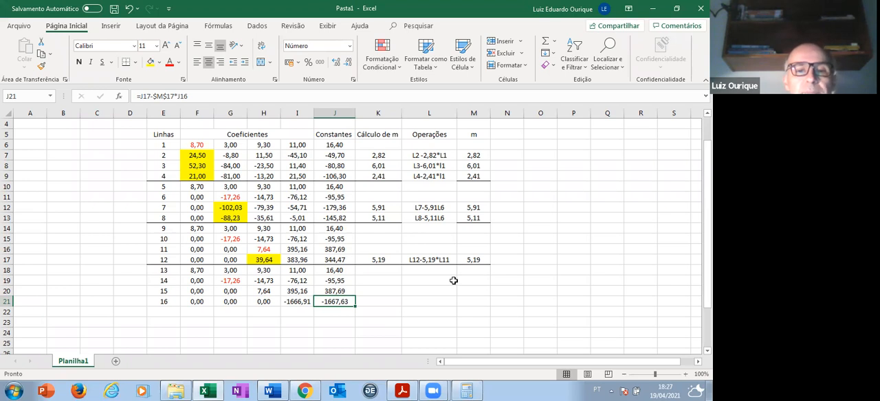
# - Switch to the Word document of Gauss method exercises and insert blank lines above the final triangular system so its four equations start a new page
pyautogui.scroll(-4, 453, 280)
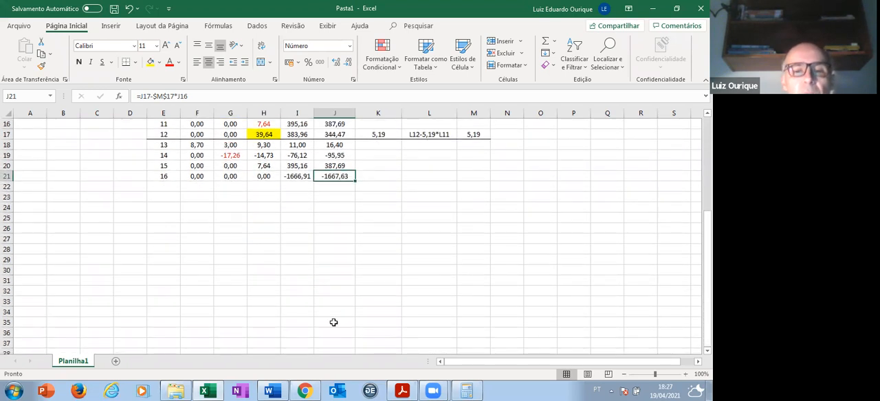
pyautogui.click(275, 390)
pyautogui.scroll(-10, 412, 203)
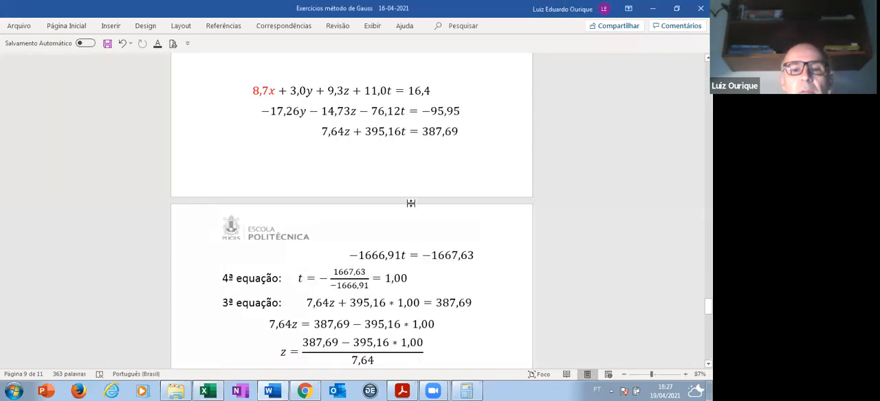
pyautogui.scroll(4, 306, 174)
pyautogui.scroll(2, 307, 175)
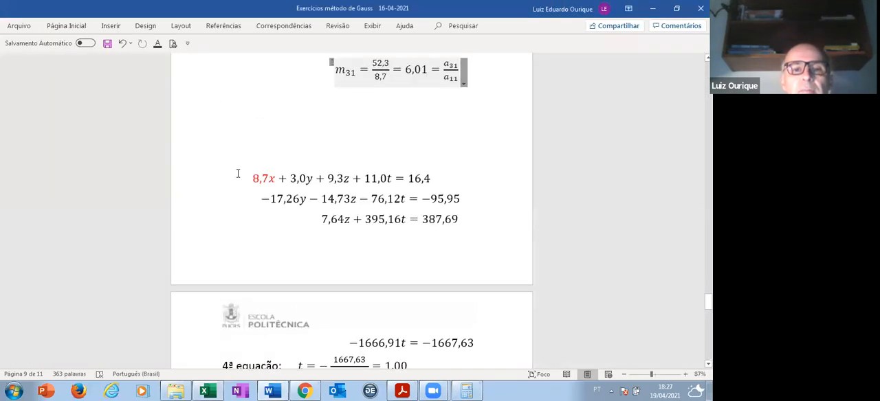
pyautogui.click(246, 180)
pyautogui.press('Return')
pyautogui.press('Return')
pyautogui.press('Return')
pyautogui.press('Return')
pyautogui.press('Return')
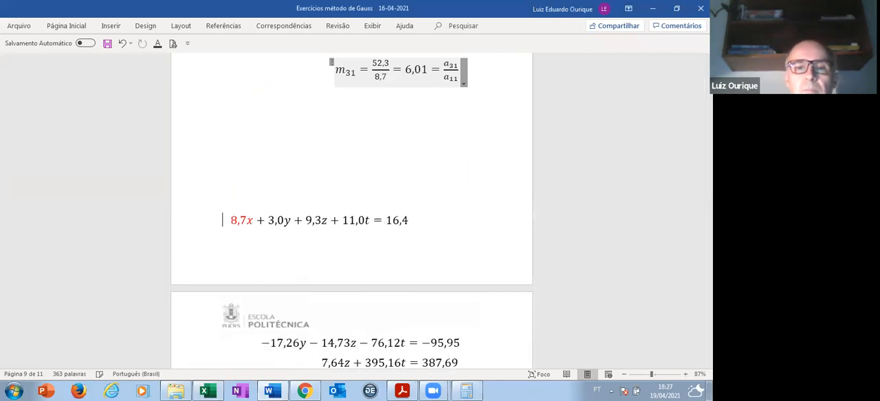
pyautogui.scroll(-4, 251, 181)
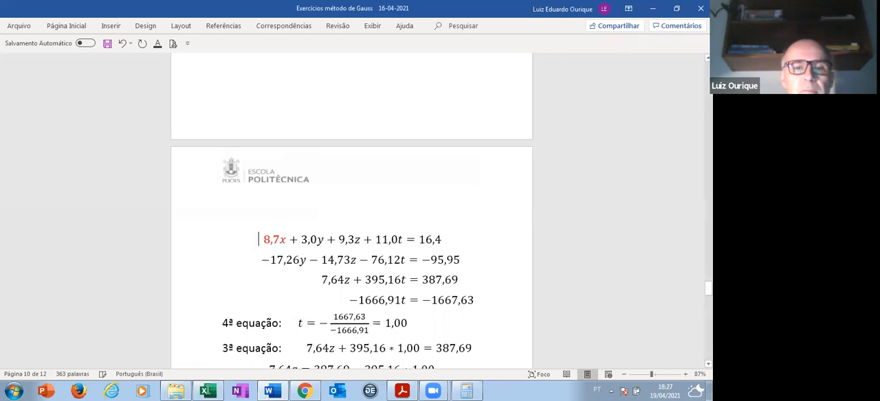
# - Restore the Word window to a smaller size and place it below the worksheet's lines 13 to 16 to compare them with the equations
pyautogui.click(207, 391)
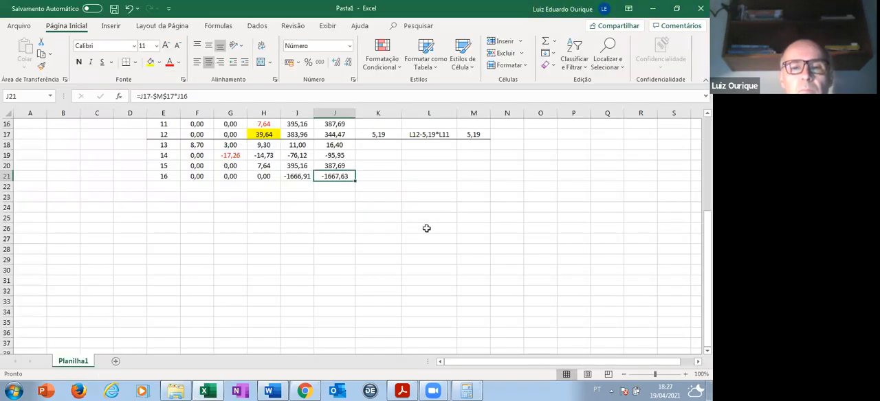
pyautogui.click(286, 388)
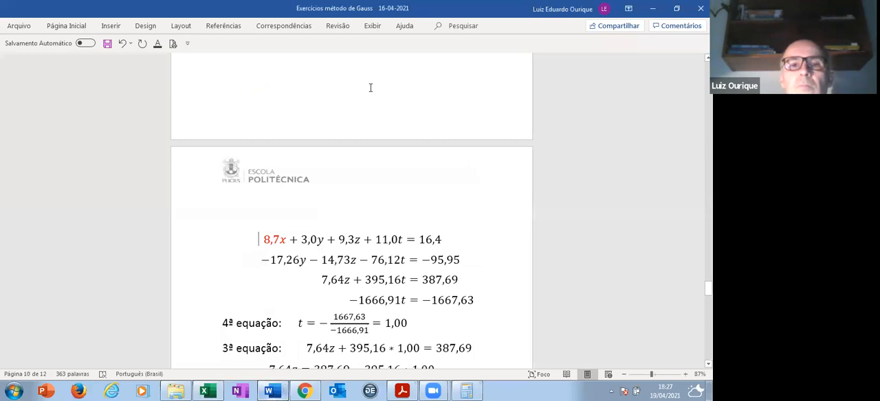
pyautogui.doubleClick(464, 10)
pyautogui.moveTo(467, 11); pyautogui.dragTo(310, 191)
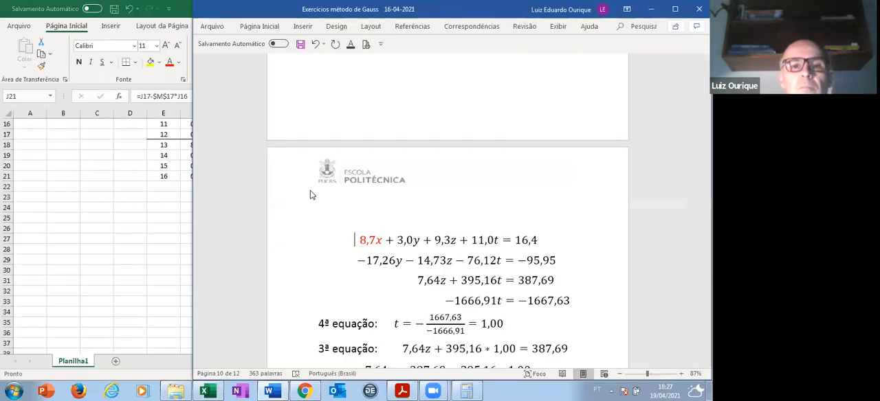
pyautogui.scroll(-3, 303, 245)
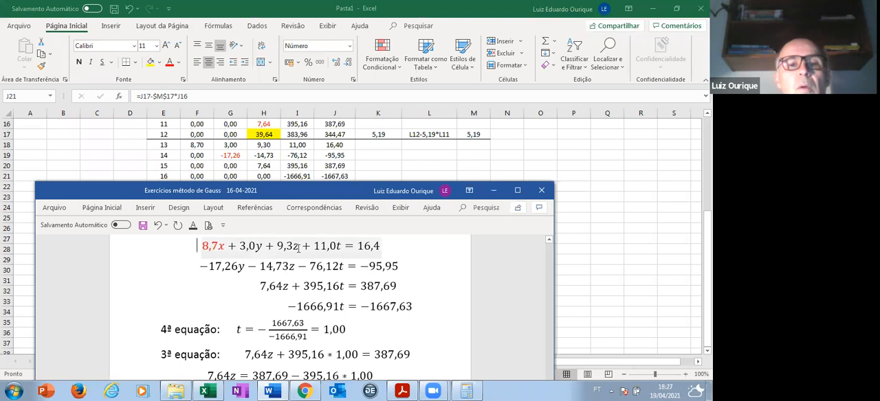
pyautogui.click(197, 246)
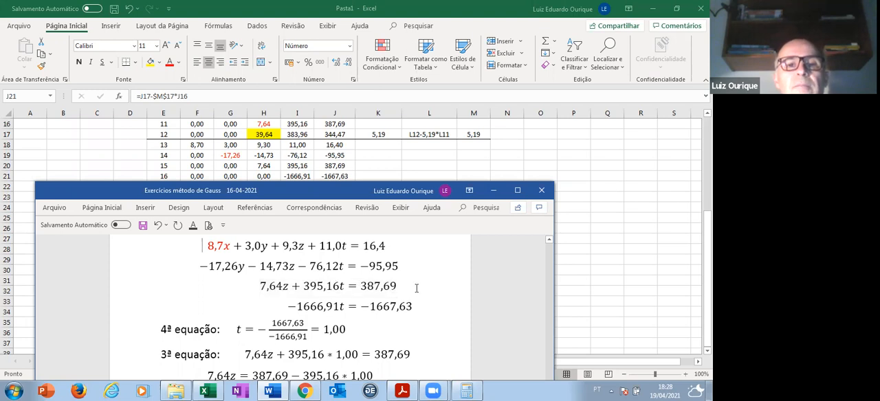
# - Insert blank lines above and below the "4ª equação" line, returning the document window to full size
pyautogui.scroll(-1, 416, 285)
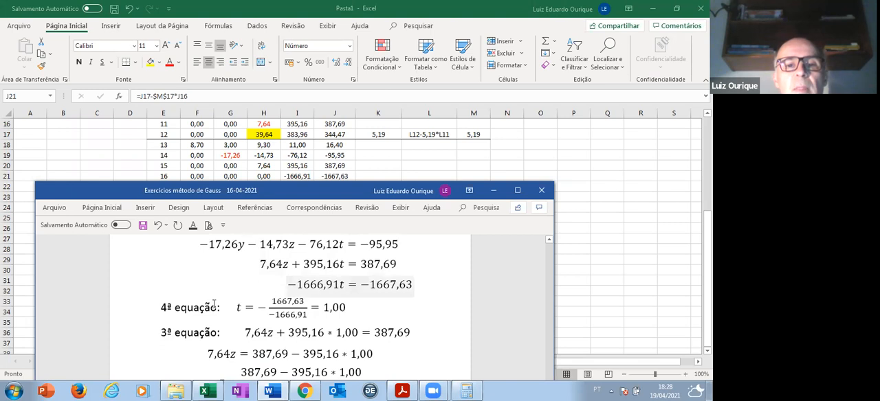
pyautogui.press('Return')
pyautogui.press('Return')
pyautogui.press('Return')
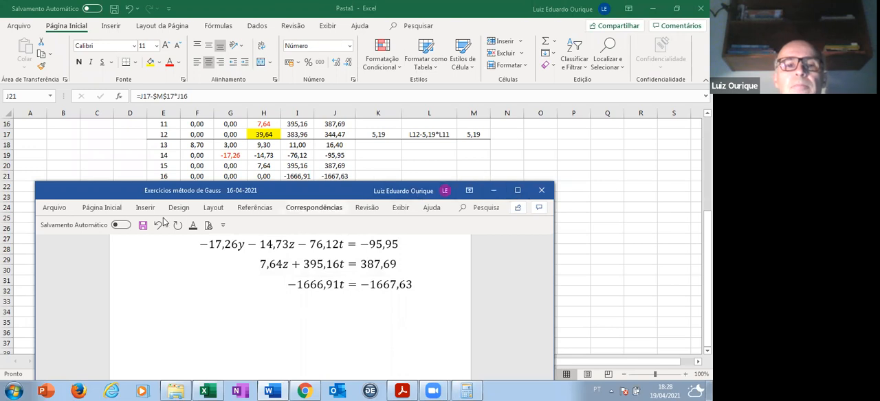
pyautogui.click(516, 190)
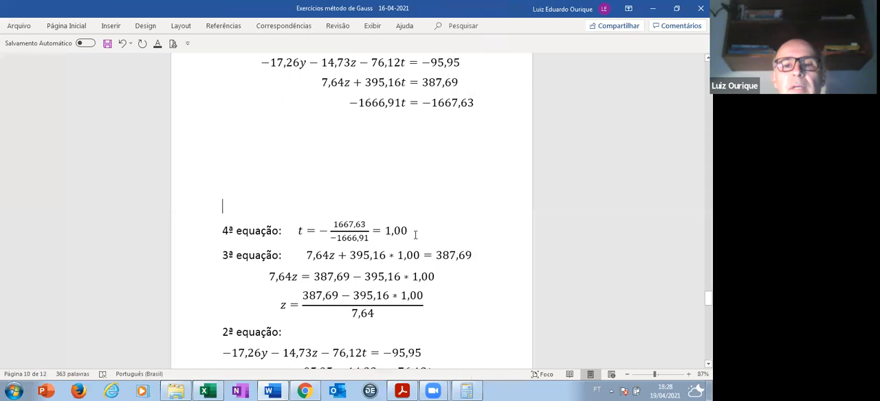
pyautogui.press('Return')
pyautogui.press('Return')
pyautogui.press('Return')
pyautogui.press('Return')
pyautogui.press('Return')
pyautogui.press('Return')
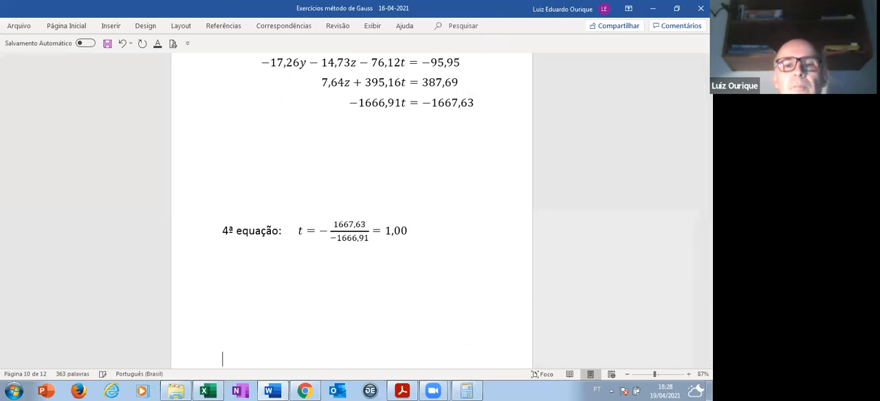
# - Delete the result 1,00 from the end of the fourth equation's expression for t, keeping the equals sign
pyautogui.scroll(3, 406, 266)
pyautogui.click(407, 285)
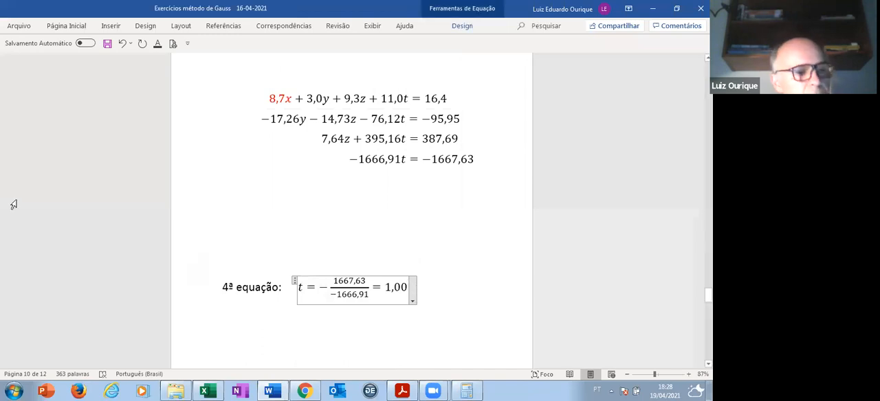
pyautogui.press('BackSpace')
pyautogui.press('BackSpace')
pyautogui.press('BackSpace')
pyautogui.press('BackSpace')
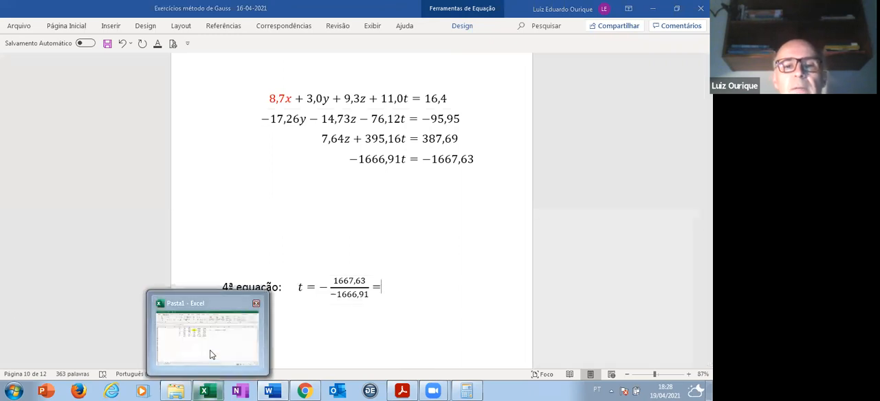
# - Switch to the Excel workbook and enter the unknowns' labels t, z, y and x in cells H23 to H26
pyautogui.click(211, 351)
pyautogui.scroll(-1, 268, 220)
pyautogui.scroll(1, 269, 209)
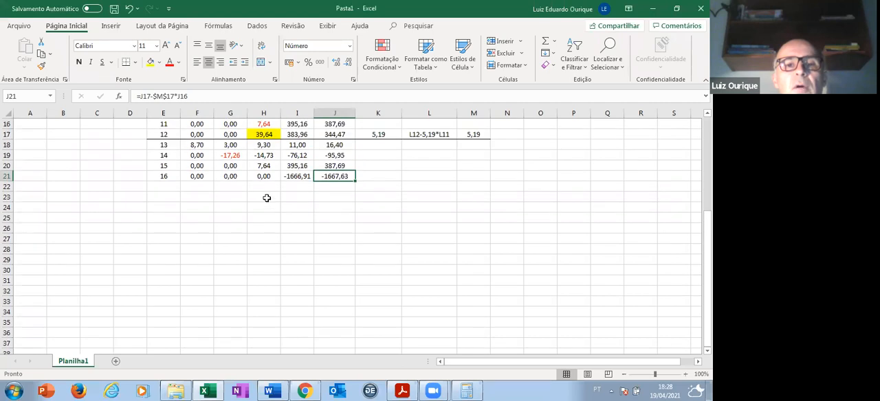
pyautogui.click(266, 200)
pyautogui.press('Return')
pyautogui.write('y')
pyautogui.press('Return')
pyautogui.moveTo(245, 205); pyautogui.dragTo(267, 204)
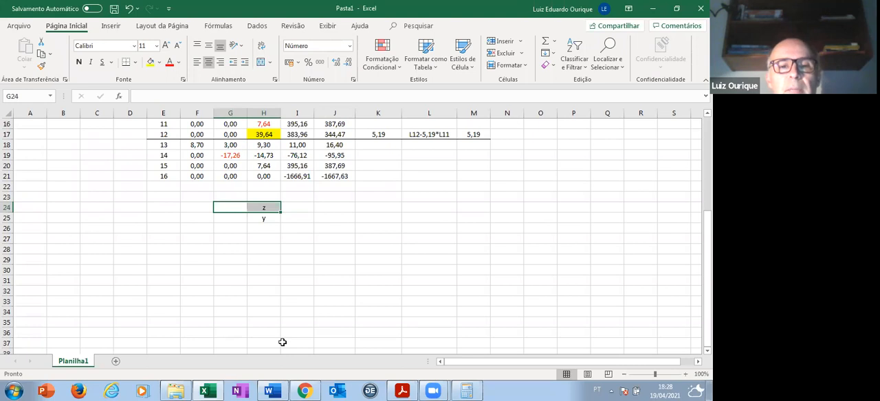
pyautogui.click(264, 198)
pyautogui.write('t')
pyautogui.press('Return')
pyautogui.press('Return')
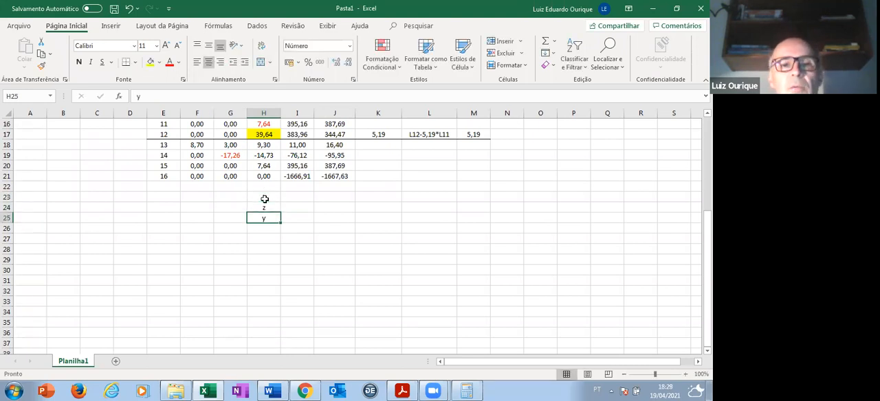
pyautogui.press('Return')
pyautogui.write('x')
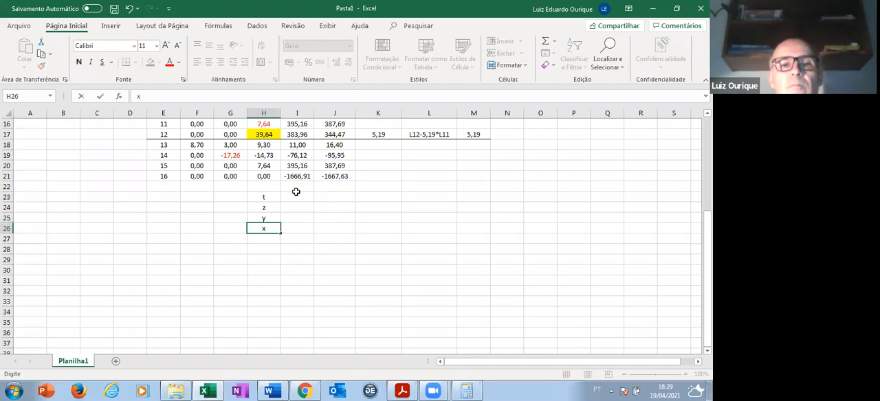
# - Calculate t in I23 with the formula =J21/I21, and replace the formula with the rounded value 1,00
pyautogui.click(298, 197)
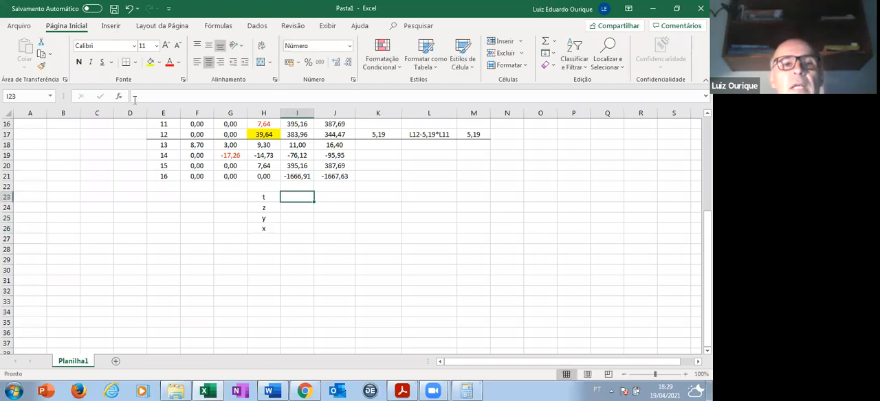
pyautogui.click(138, 95)
pyautogui.write('=')
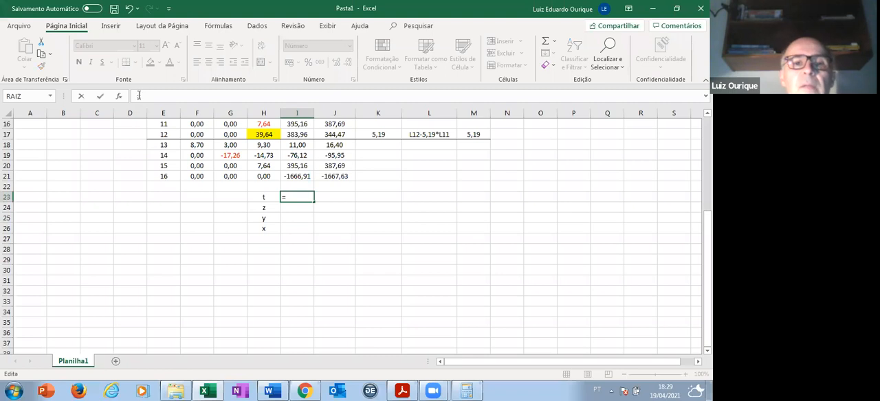
pyautogui.click(343, 176)
pyautogui.write('/')
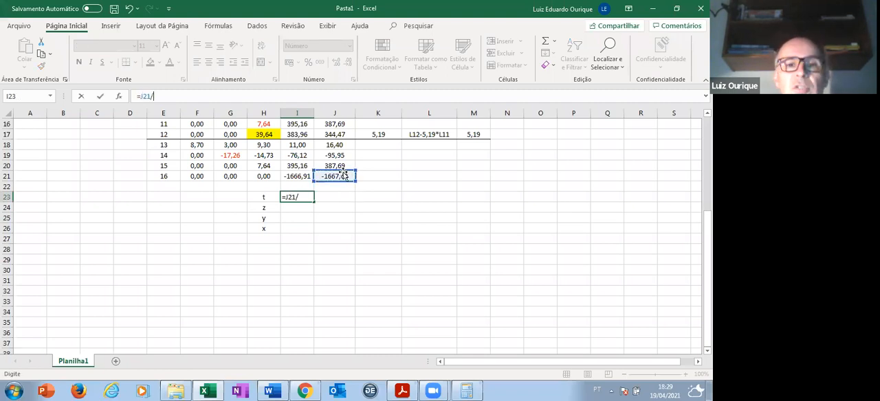
pyautogui.click(305, 176)
pyautogui.press('Return')
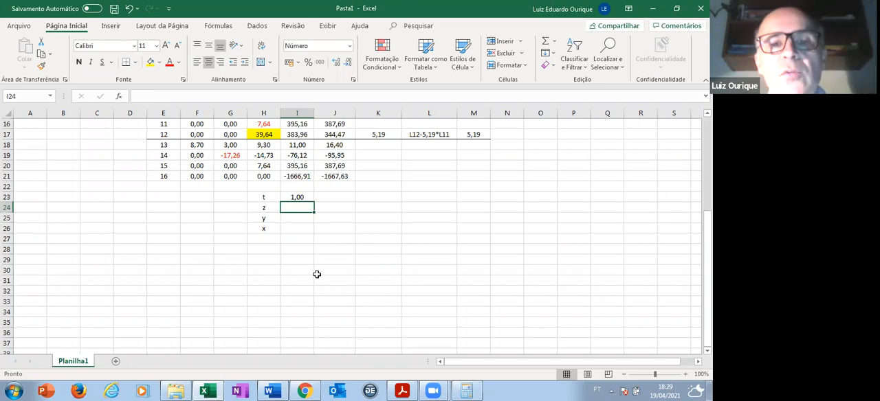
pyautogui.click(296, 197)
pyautogui.write('1,00')
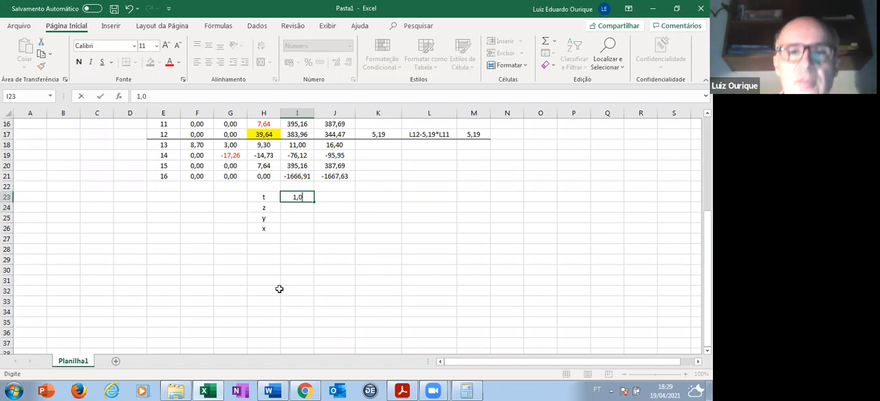
pyautogui.press('Return')
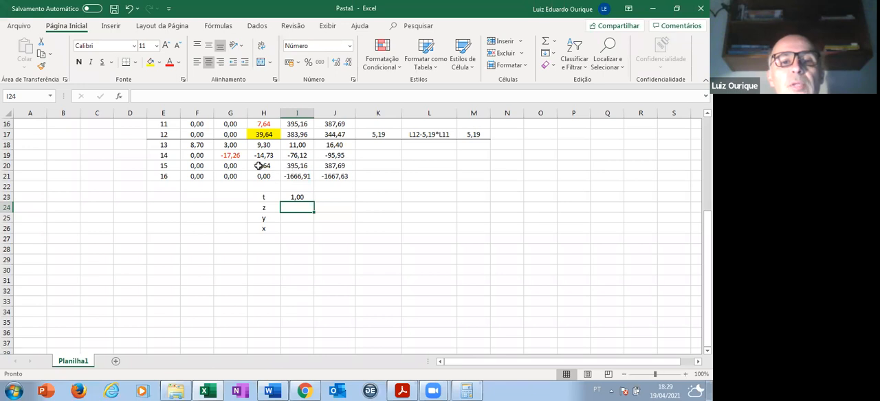
# - Highlight line 15 of the reduced system, cells E20 to J20, to review the third equation's coefficients
pyautogui.click(158, 166)
pyautogui.hotkey('shift', 'Right')
pyautogui.hotkey('shift', 'Right')
pyautogui.hotkey('shift', 'Right')
pyautogui.hotkey('shift', 'Right')
pyautogui.hotkey('shift', 'Right')
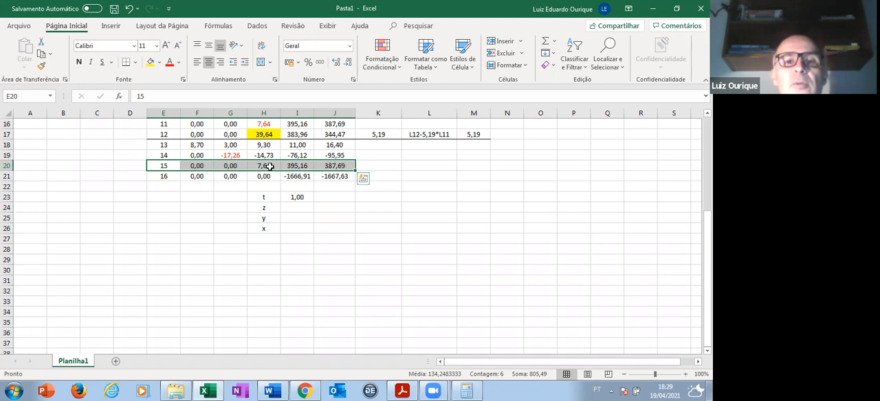
# - Calculate z in I24 with the formula =(J20-I20*I23)/H20
pyautogui.click(303, 208)
pyautogui.click(140, 96)
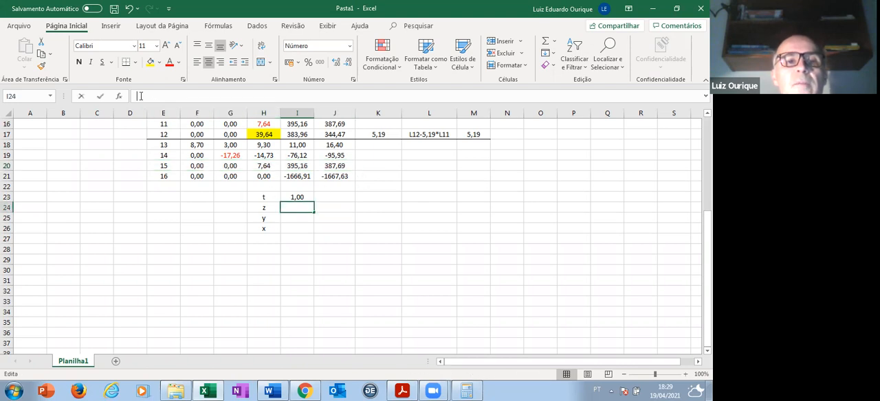
pyautogui.write('=(')
pyautogui.click(332, 166)
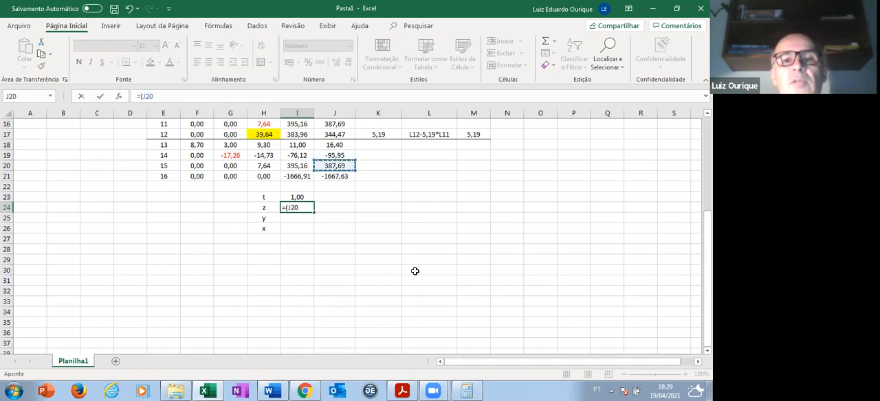
pyautogui.write('-')
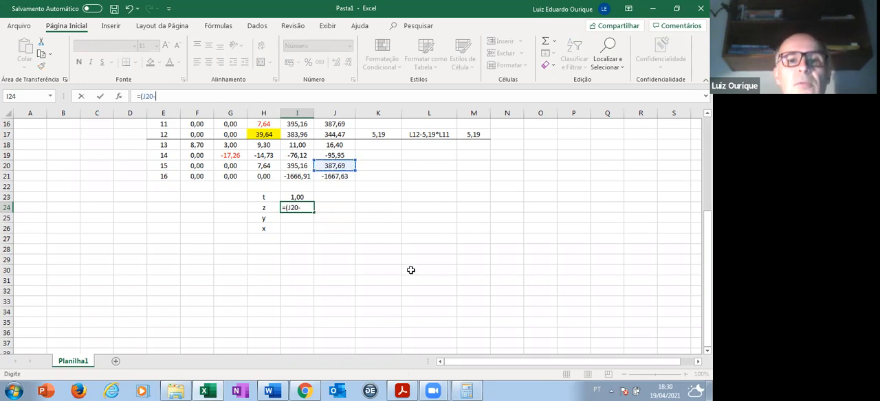
pyautogui.click(302, 166)
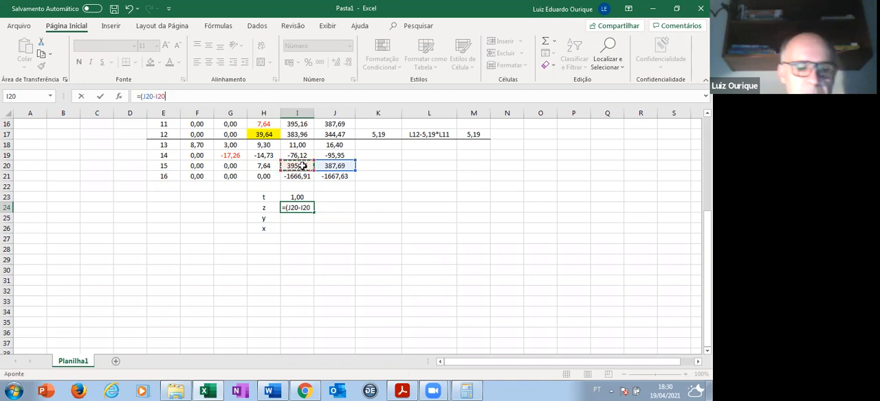
pyautogui.write('*')
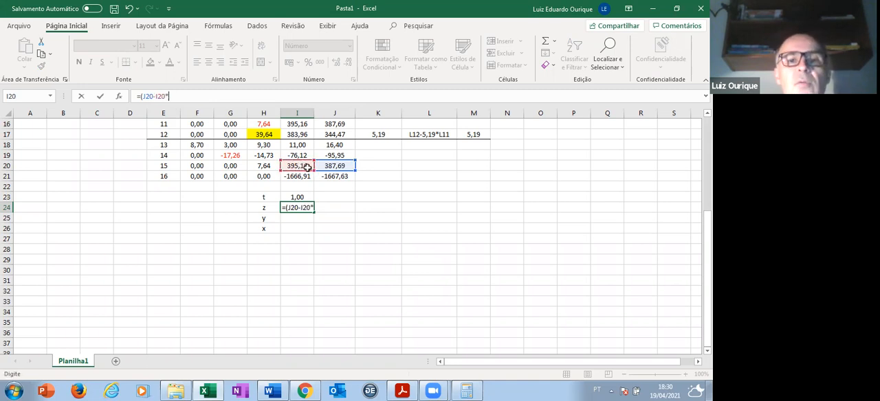
pyautogui.click(303, 197)
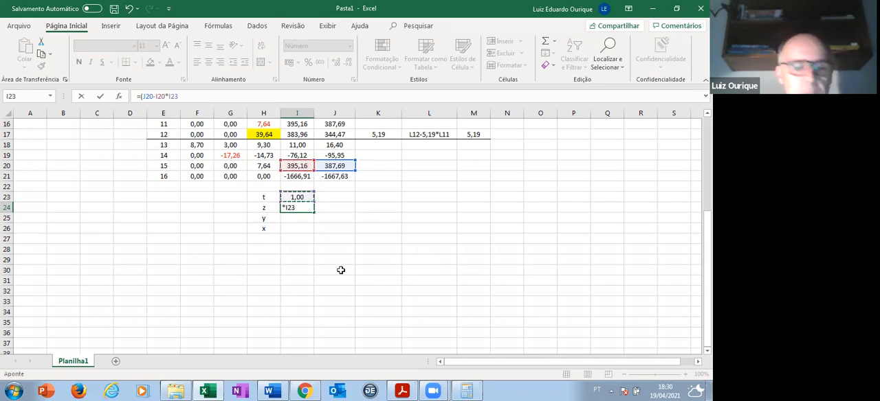
pyautogui.write(')/')
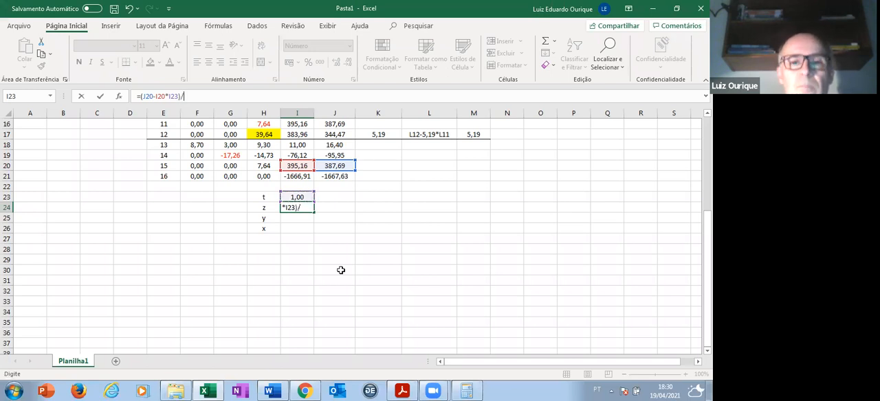
pyautogui.click(272, 165)
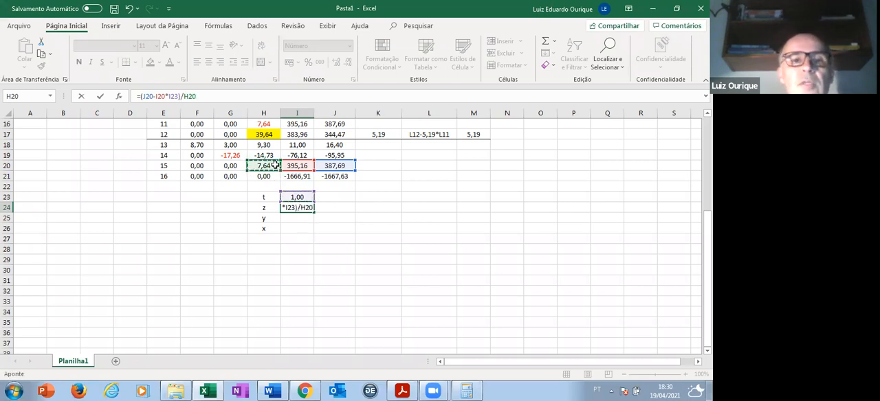
pyautogui.press('Return')
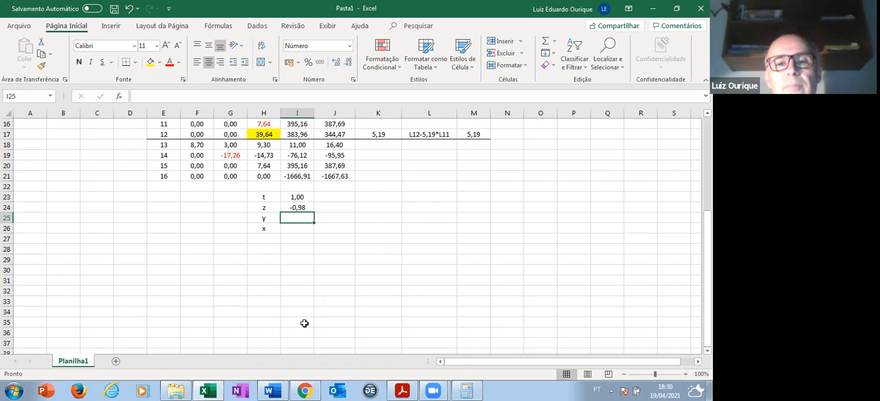
# - Switch to the Word document, remove extra blank lines above the "3ª equação" line, and push the working below it onto the next page
pyautogui.hotkey('alt', 'Tab')
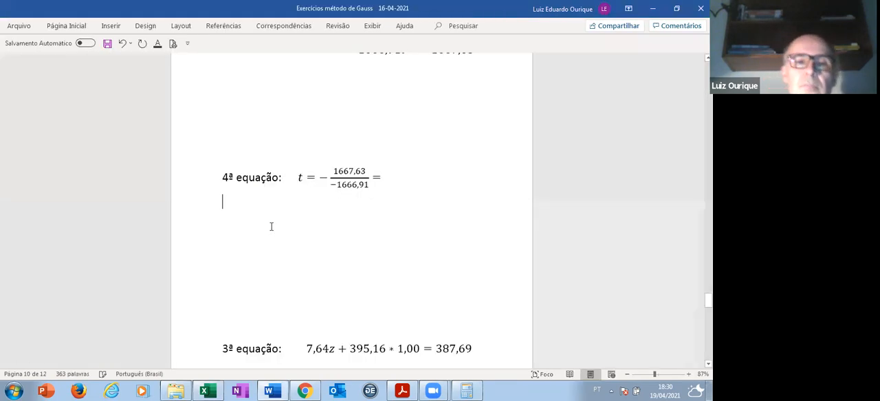
pyautogui.press('Delete')
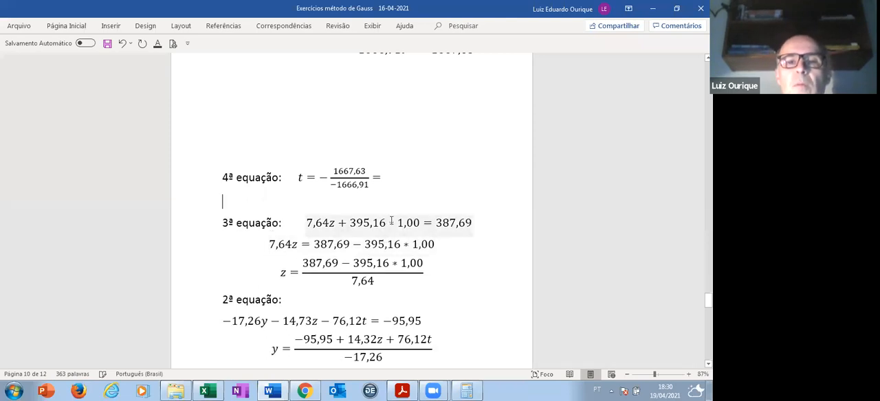
pyautogui.hotkey('ctrl', 'Return')
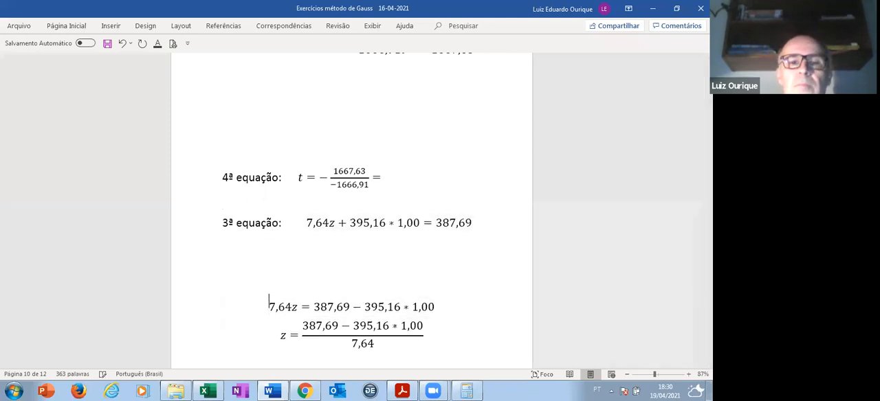
pyautogui.scroll(5, 266, 242)
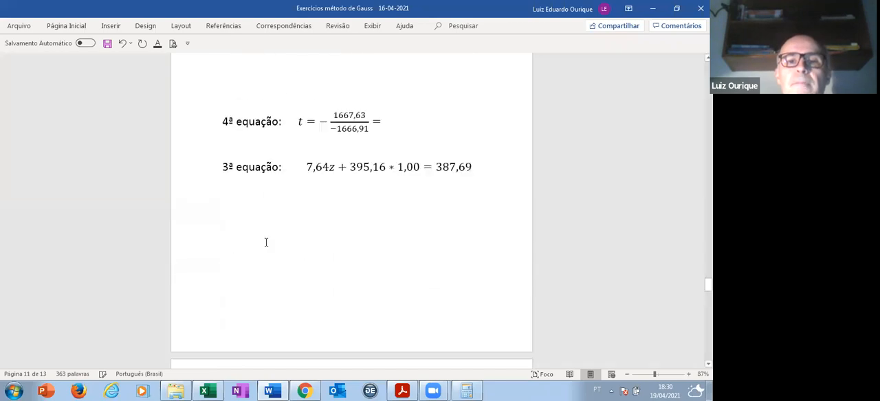
# - Replace the factor *1,00 in the third equation with the variable t, giving 7,64z + 395,16t = 387,69
pyautogui.click(399, 204)
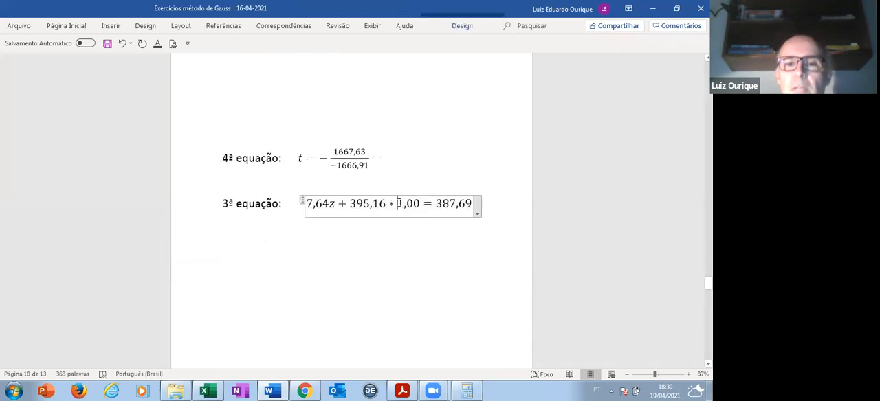
pyautogui.press('Delete')
pyautogui.press('Delete')
pyautogui.press('Delete')
pyautogui.press('Delete')
pyautogui.press('BackSpace')
pyautogui.write('t')
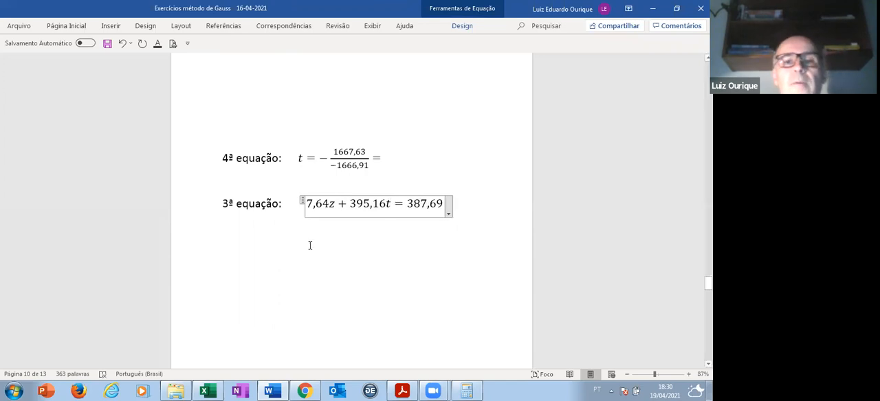
# - Switch to the Excel workbook, restore its window to a smaller size and place it just below the document's third equation
pyautogui.scroll(-2, 302, 243)
pyautogui.scroll(-1, 302, 243)
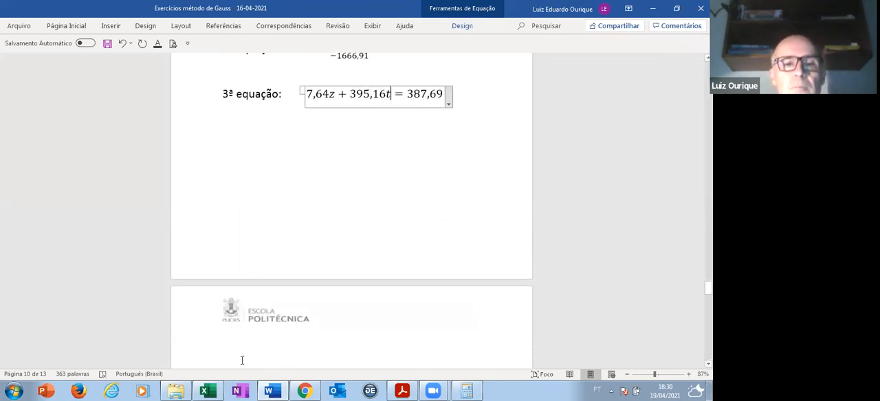
pyautogui.hotkey('alt', 'Tab')
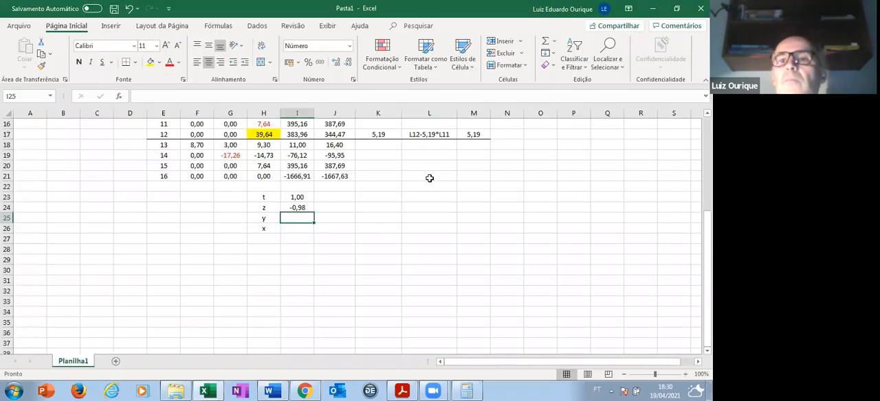
pyautogui.click(676, 8)
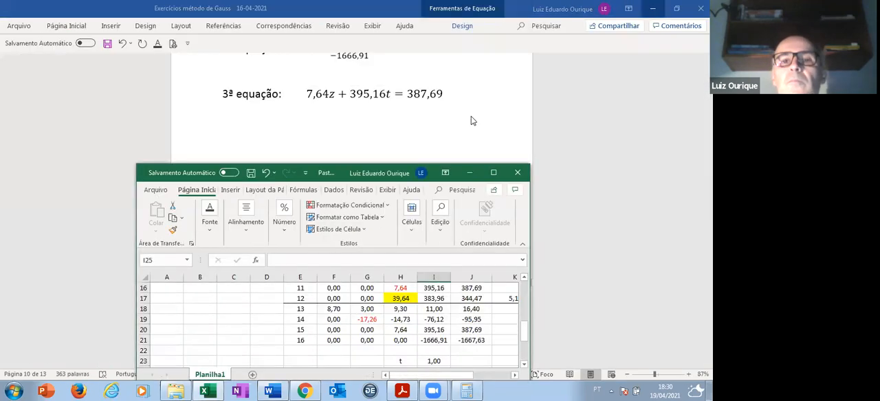
pyautogui.click(446, 172)
pyautogui.click(484, 181)
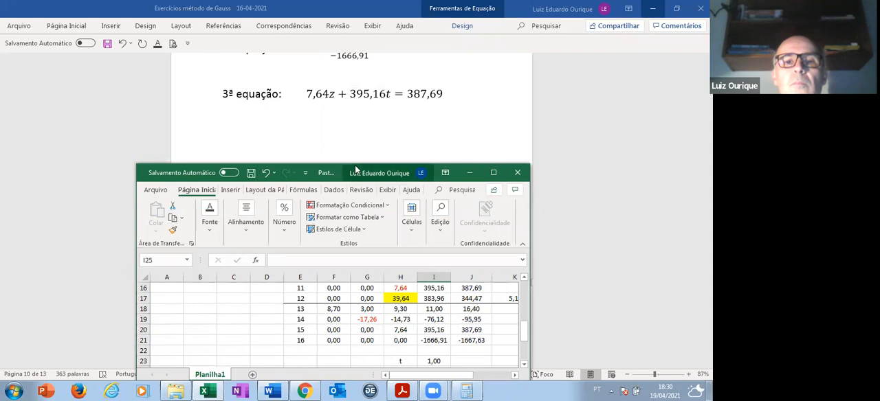
pyautogui.moveTo(358, 166); pyautogui.dragTo(363, 124)
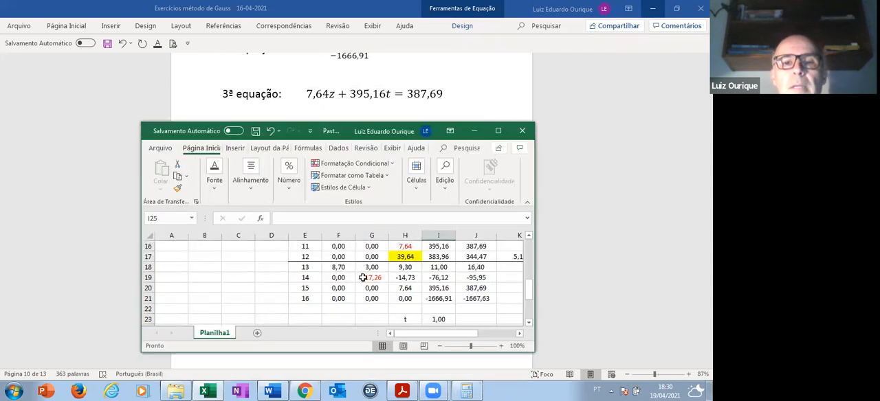
# - Compare cells H20, I20 and J20 with the terms of the third equation, and minimise the workbook window
pyautogui.click(407, 288)
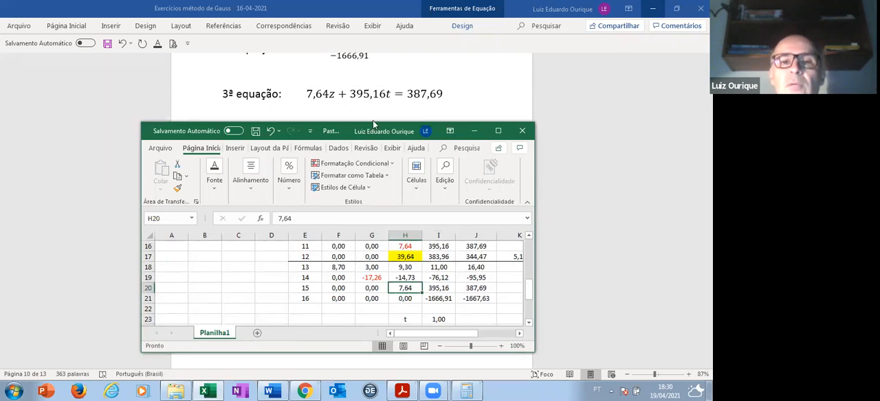
pyautogui.click(440, 288)
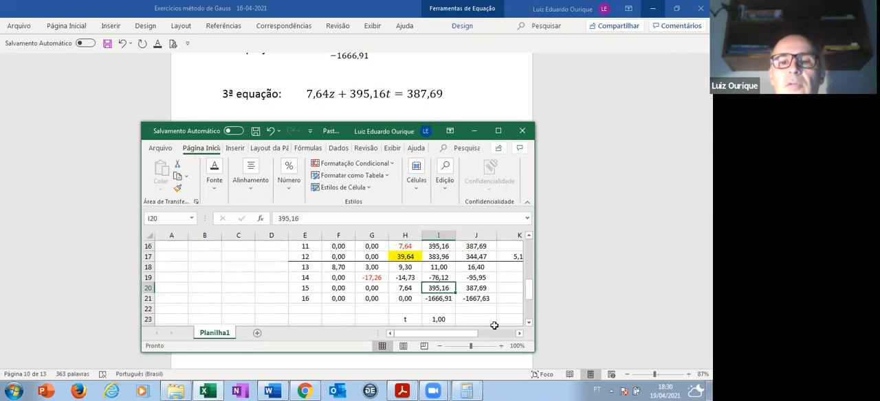
pyautogui.click(479, 289)
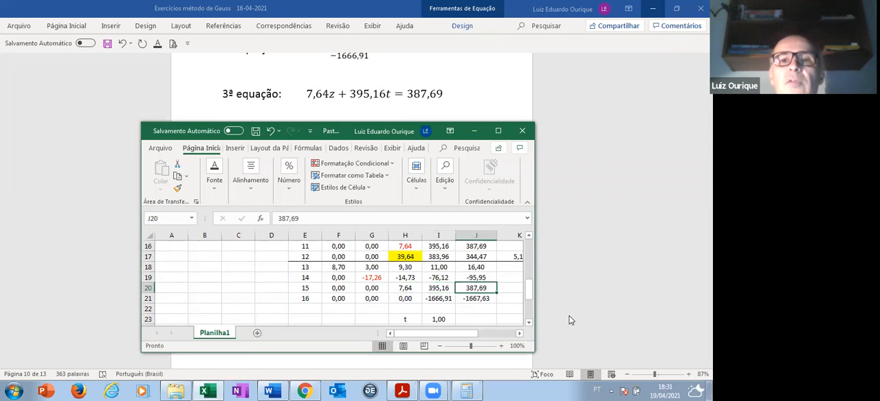
pyautogui.click(473, 131)
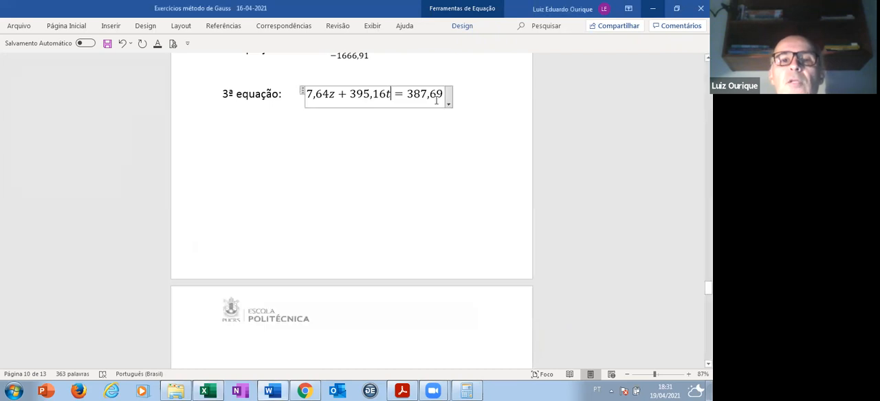
# - Copy the term 7,64z from the third equation onto the line below it
pyautogui.click(250, 122)
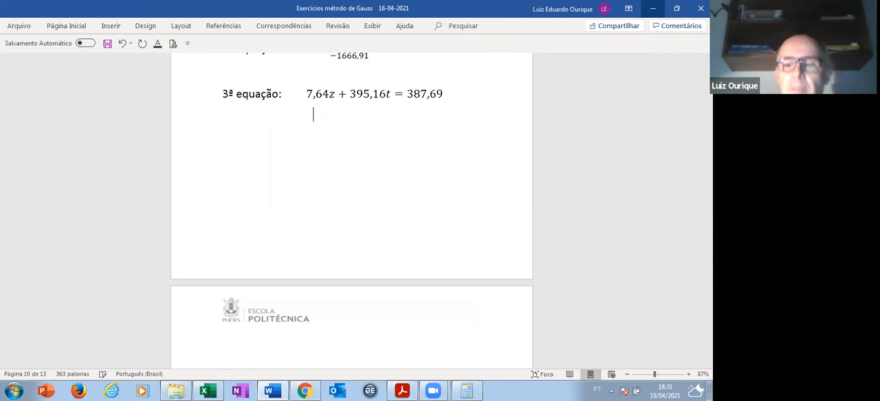
pyautogui.click(307, 94)
pyautogui.hotkey('shift', 'Right')
pyautogui.hotkey('shift', 'Right')
pyautogui.hotkey('shift', 'Right')
pyautogui.hotkey('shift', 'Right')
pyautogui.hotkey('shift', 'Right')
pyautogui.hotkey('ctrl', 'c')
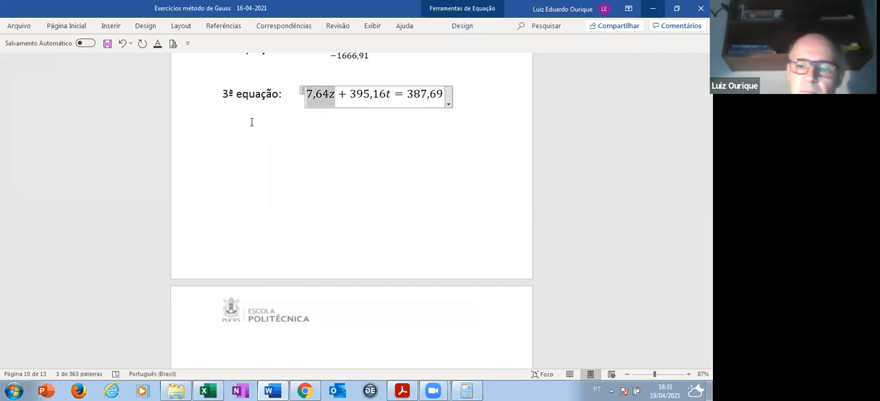
pyautogui.click(252, 121)
pyautogui.hotkey('ctrl', 'v')
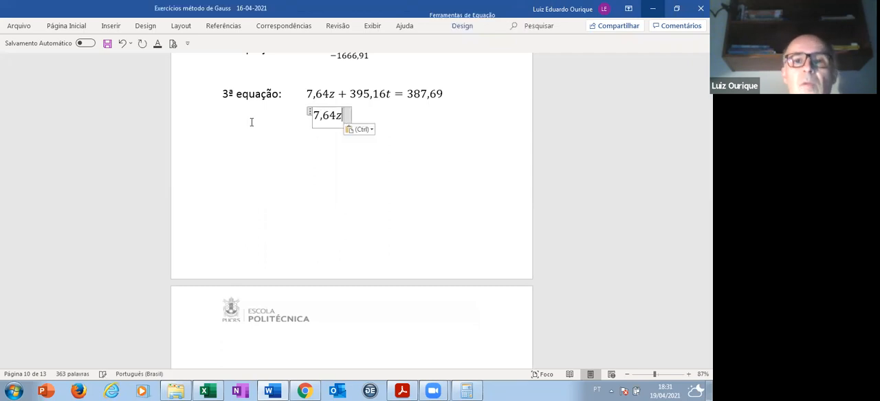
# - Complete the rearranged third equation as 7,64z = 387,69 − 395,16t
pyautogui.press('Left')
pyautogui.write('=3')
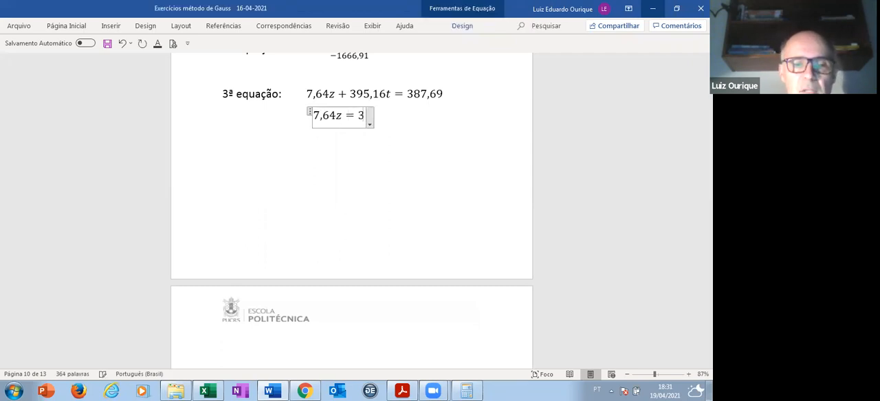
pyautogui.write('87,6')
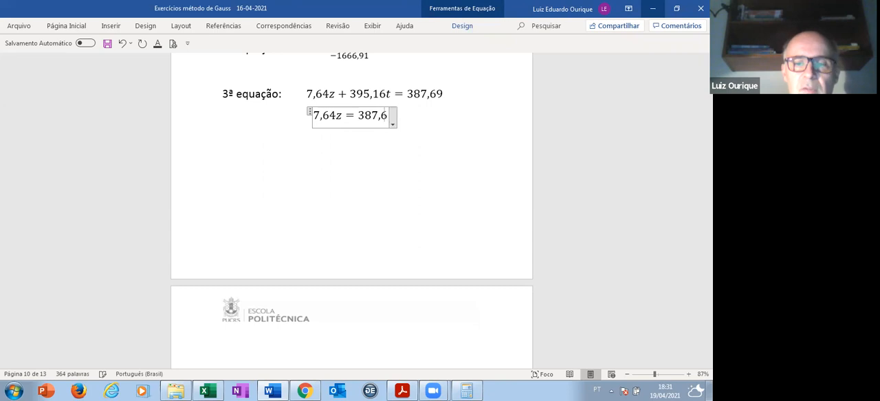
pyautogui.write('9 − 39')
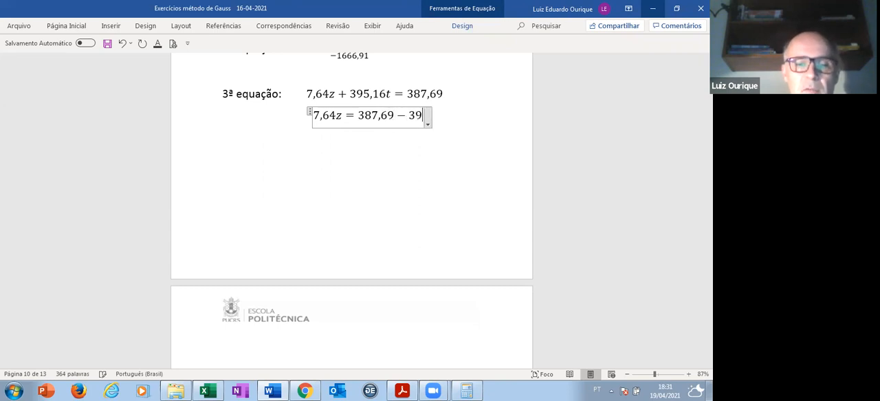
pyautogui.write('-395,16t')
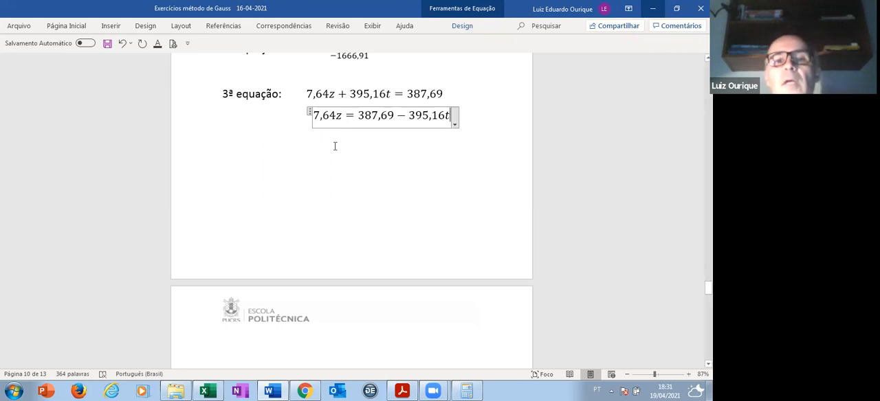
# - Copy the equation 7,64z = 387,69 − 395,16t onto the empty line directly below it
pyautogui.doubleClick(312, 117)
pyautogui.click(314, 117)
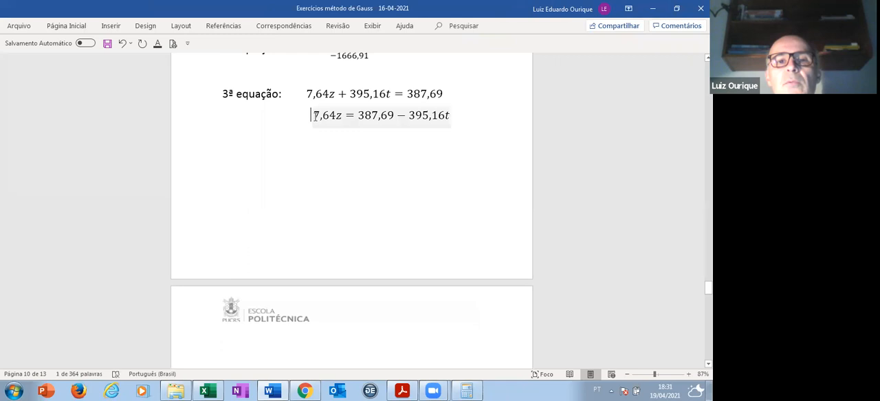
pyautogui.moveTo(313, 116); pyautogui.dragTo(445, 117)
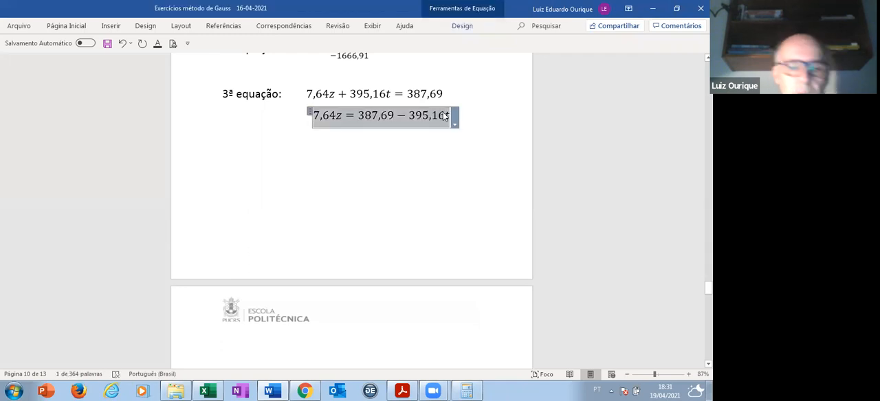
pyautogui.hotkey('ctrl', 'c')
pyautogui.click(357, 146)
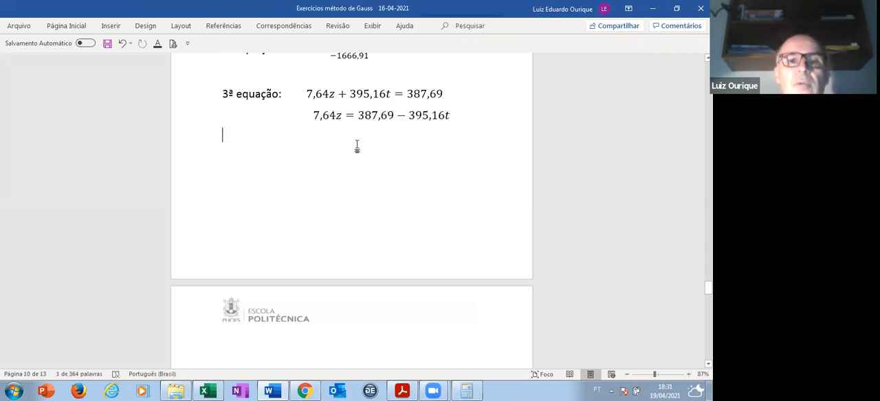
pyautogui.hotkey('ctrl', 'v')
# - Rewrite the copied equation as z equal to the fraction (387,69 − 395,16t)/7,64
pyautogui.click(302, 136)
pyautogui.press('BackSpace')
pyautogui.press('BackSpace')
pyautogui.press('BackSpace')
pyautogui.press('BackSpace')
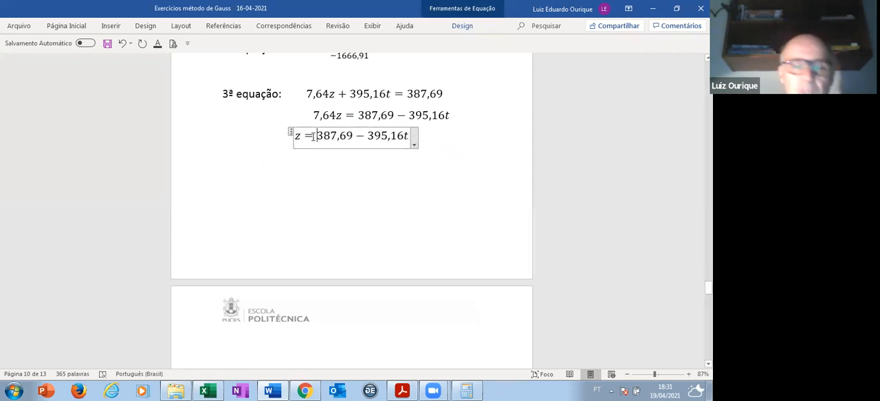
pyautogui.write('()/7')
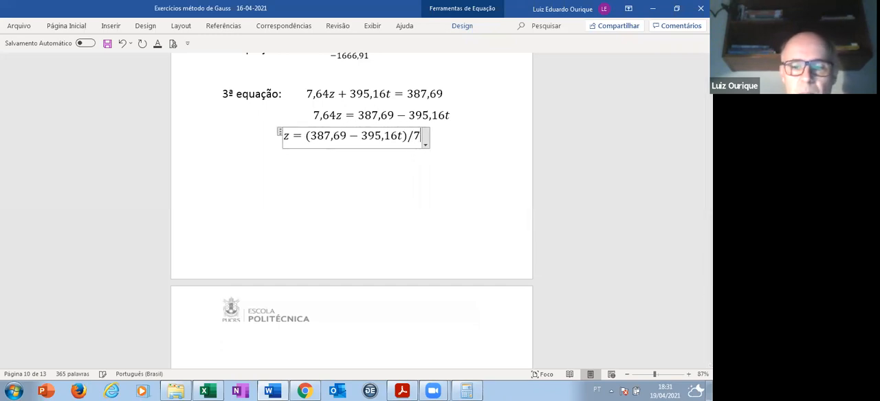
pyautogui.write(',64')
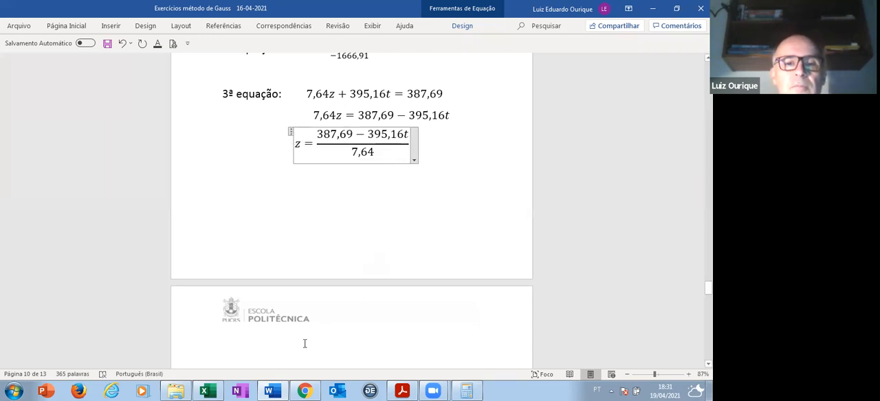
# - Switch to the Excel workbook, place its window just below the z fraction, and check the formula in cell I24
pyautogui.moveTo(204, 391)
pyautogui.click(234, 334)
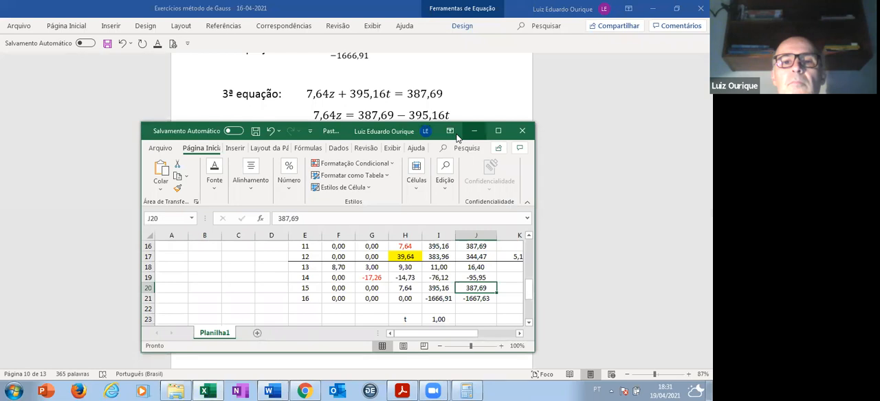
pyautogui.moveTo(362, 130); pyautogui.dragTo(363, 172)
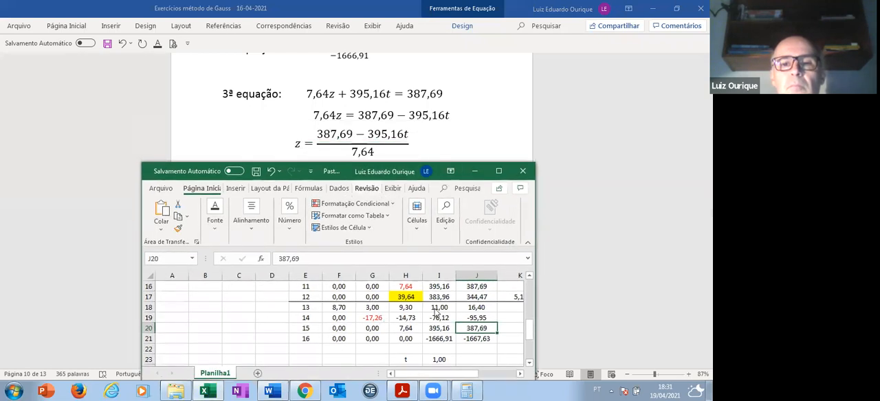
pyautogui.scroll(-3, 526, 308)
pyautogui.scroll(2, 522, 309)
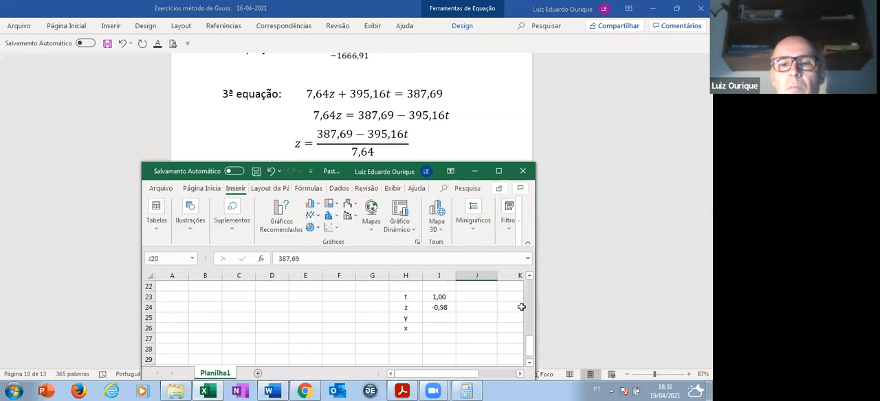
pyautogui.click(445, 339)
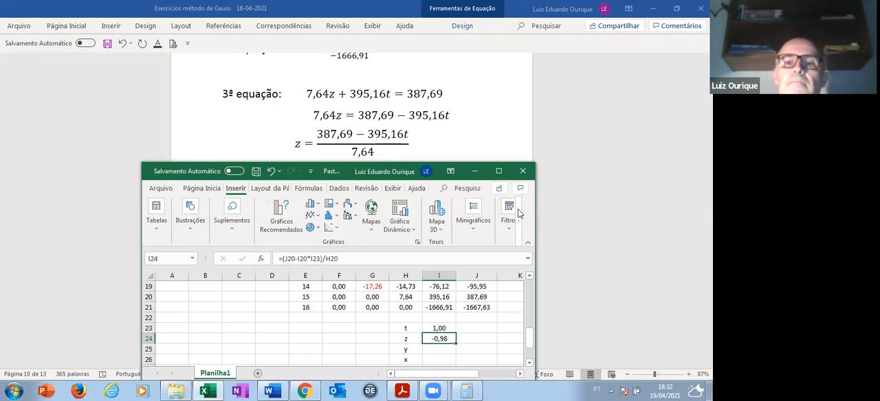
# - Maximise the workbook window and overwrite the z formula in cell I24 with the value -0,98
pyautogui.click(499, 171)
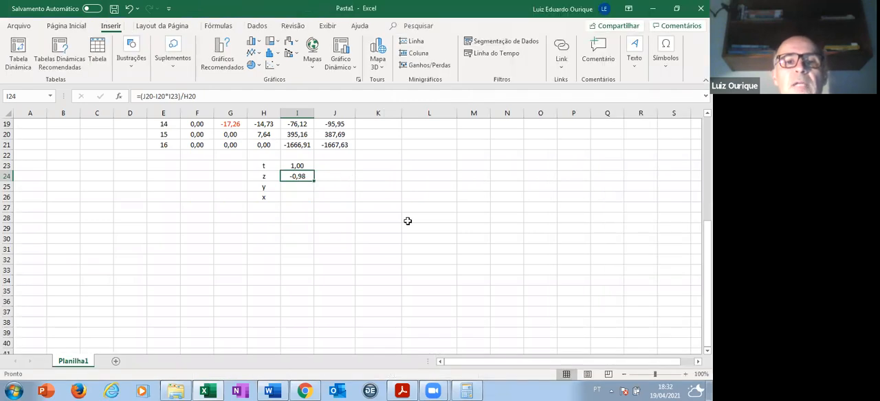
pyautogui.write('-0,98')
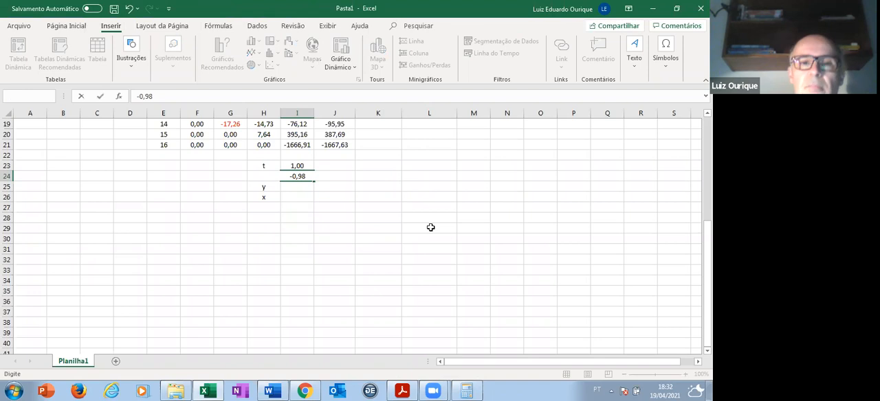
pyautogui.press('Return')
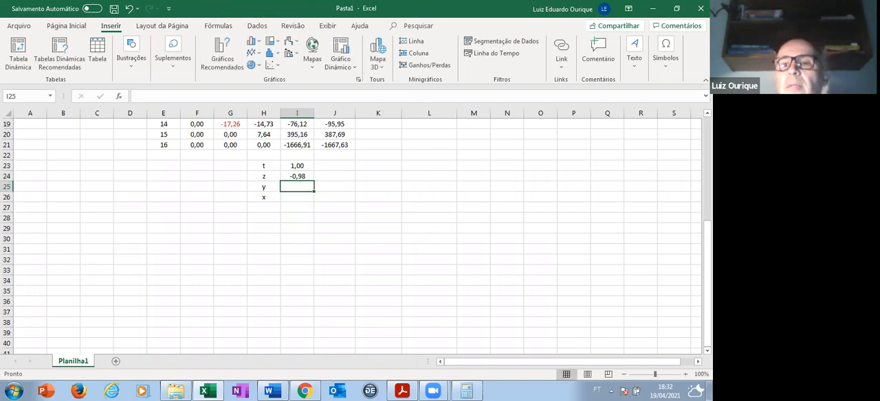
# - Switch to the Word document and insert blank lines below the "2ª equação:" heading and above the "1ª equação:" heading
pyautogui.scroll(1, 357, 234)
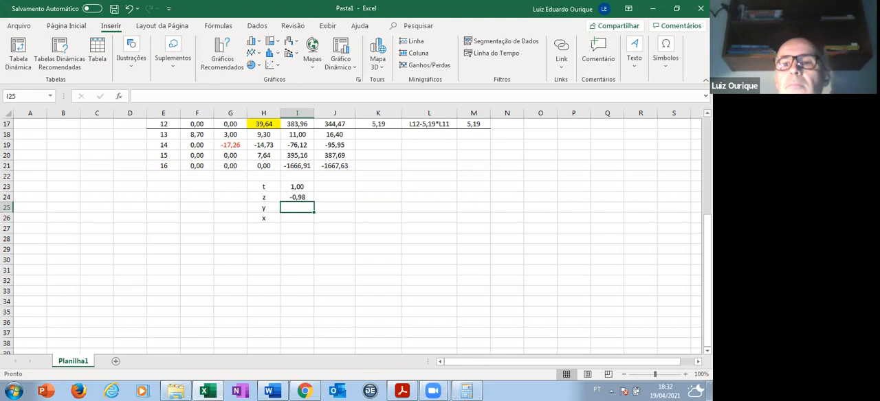
pyautogui.scroll(1, 389, 159)
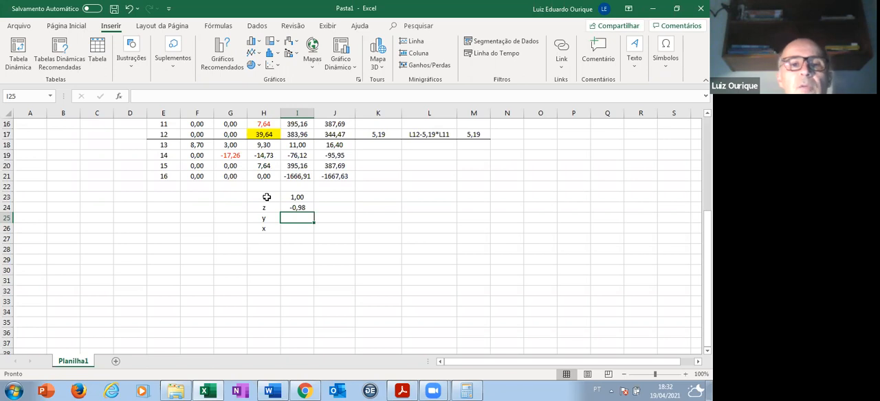
pyautogui.hotkey('alt', 'Tab')
pyautogui.scroll(-3, 234, 322)
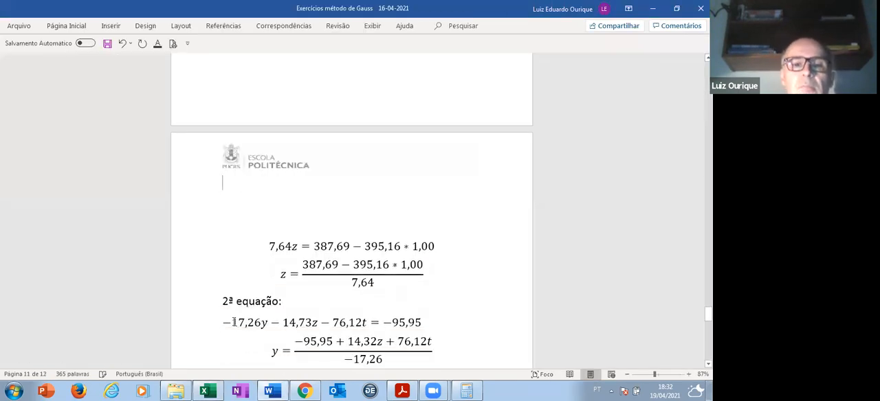
pyautogui.scroll(-2, 337, 241)
pyautogui.click(337, 240)
pyautogui.press('Return')
pyautogui.press('Return')
pyautogui.press('Return')
pyautogui.scroll(-3, 259, 241)
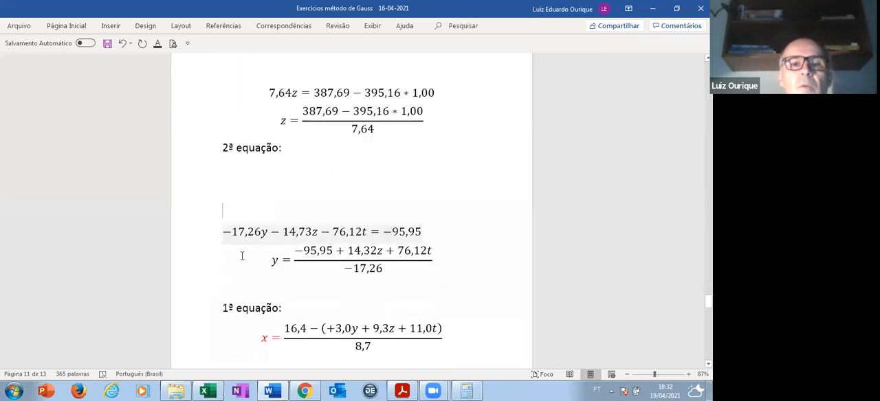
pyautogui.press('Return')
pyautogui.press('Return')
pyautogui.press('Return')
pyautogui.press('Return')
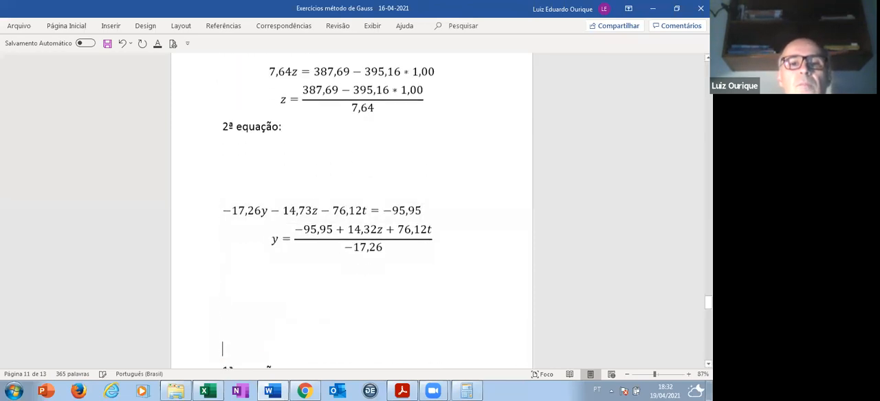
# - Compare the second equation with the y fraction and correct the z coefficient in the numerator to 14,73
pyautogui.moveTo(224, 213); pyautogui.dragTo(438, 214)
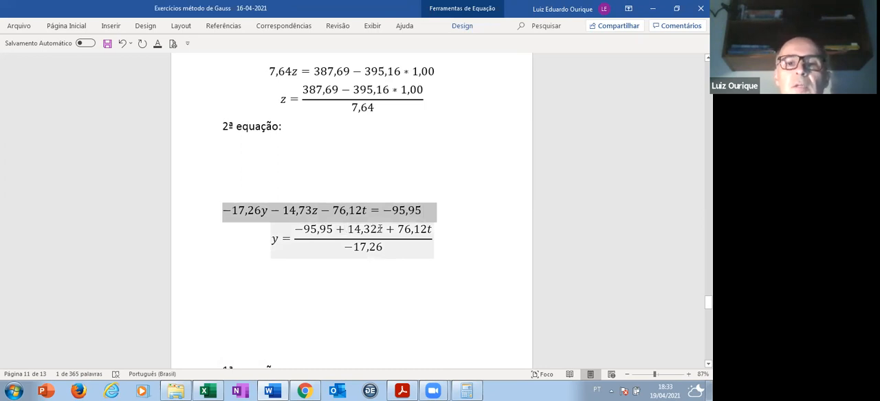
pyautogui.click(378, 229)
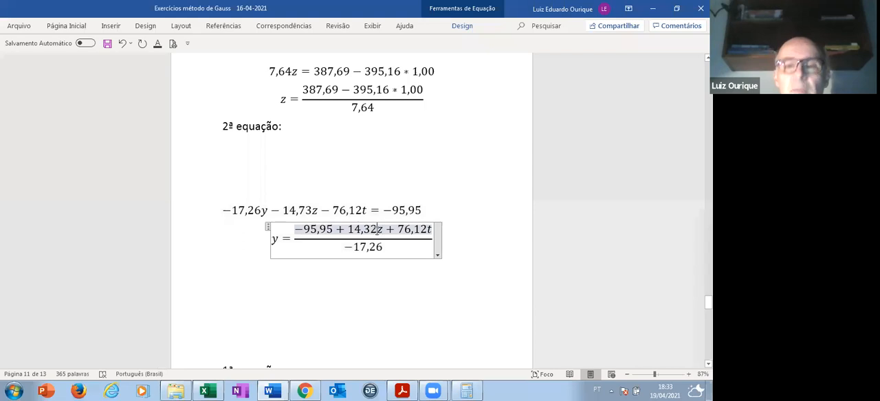
pyautogui.press('BackSpace')
pyautogui.press('BackSpace')
pyautogui.write('73')
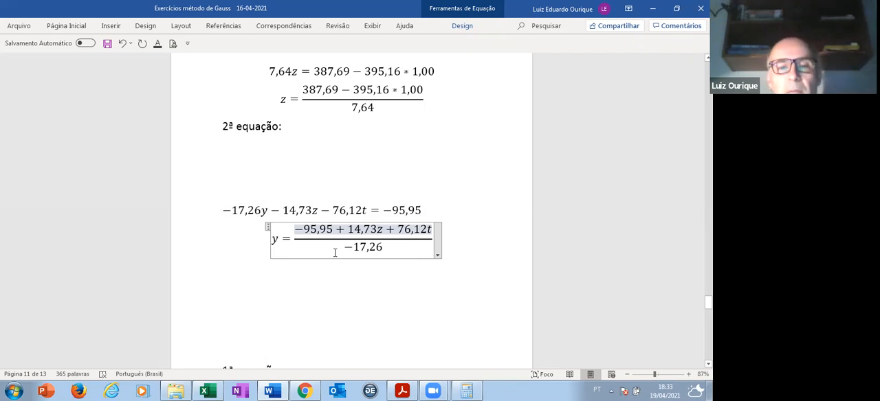
# - Switch to the Excel workbook, restore its window to a smaller size and place it just below the y fraction
pyautogui.scroll(-4, 325, 262)
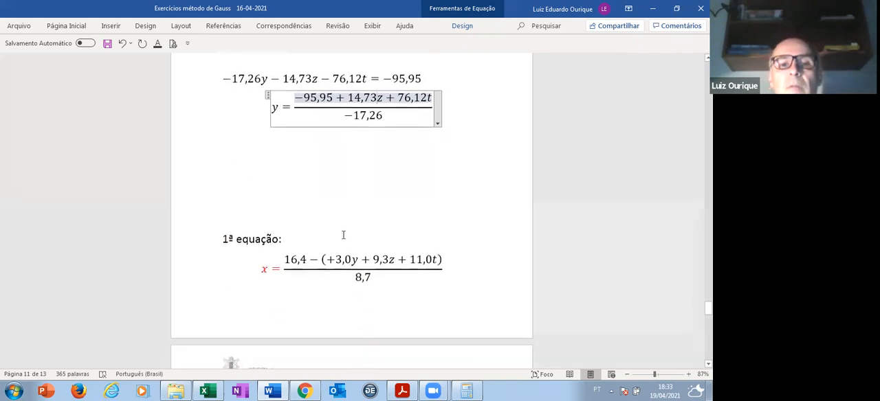
pyautogui.scroll(-1, 343, 235)
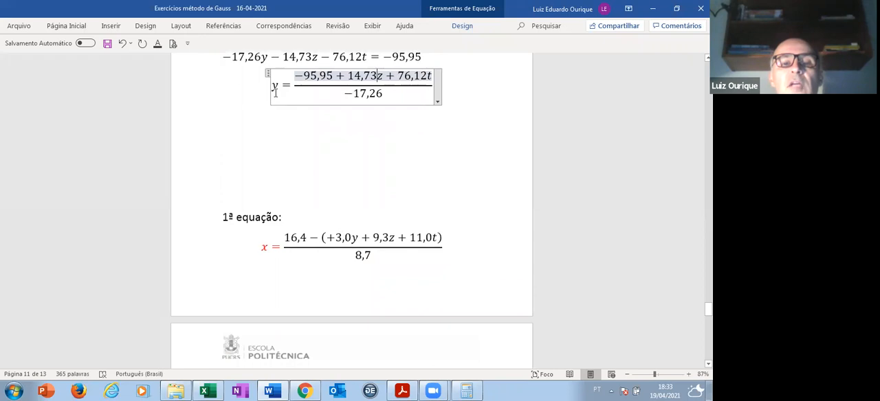
pyautogui.click(209, 391)
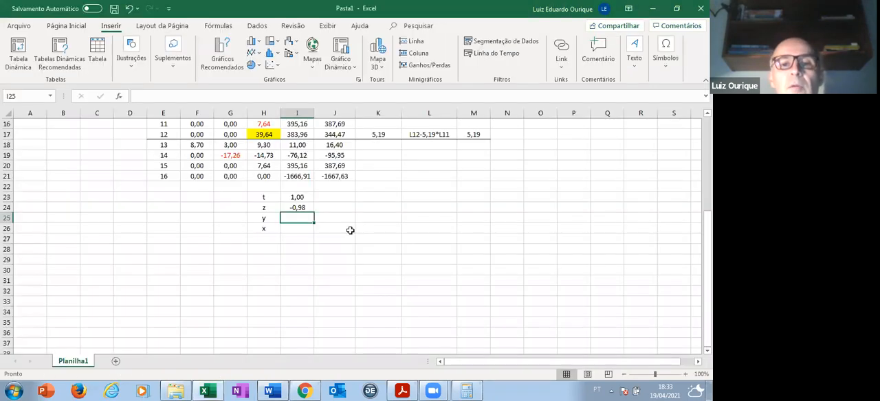
pyautogui.click(676, 8)
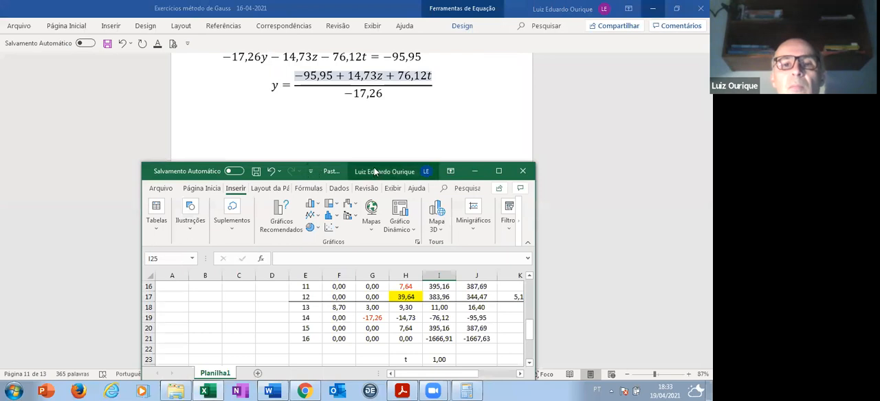
pyautogui.moveTo(375, 171); pyautogui.dragTo(371, 112)
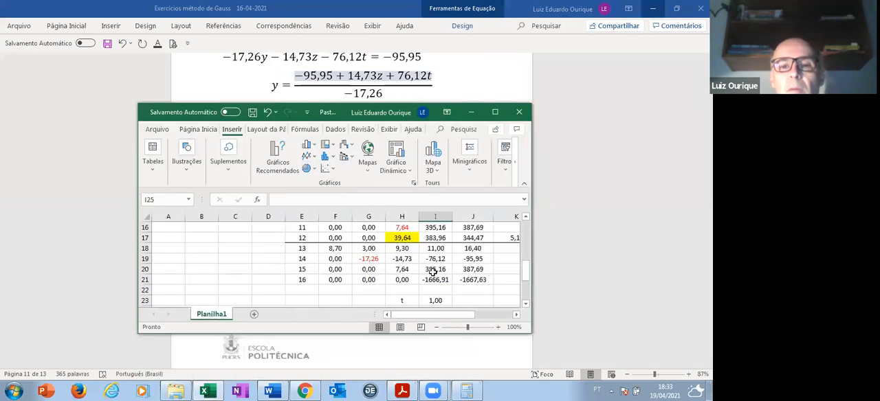
# - Start the y formula in cell I25 with an open parenthesis and the constant J19 minus H19 times the z value in I24
pyautogui.scroll(-2, 432, 269)
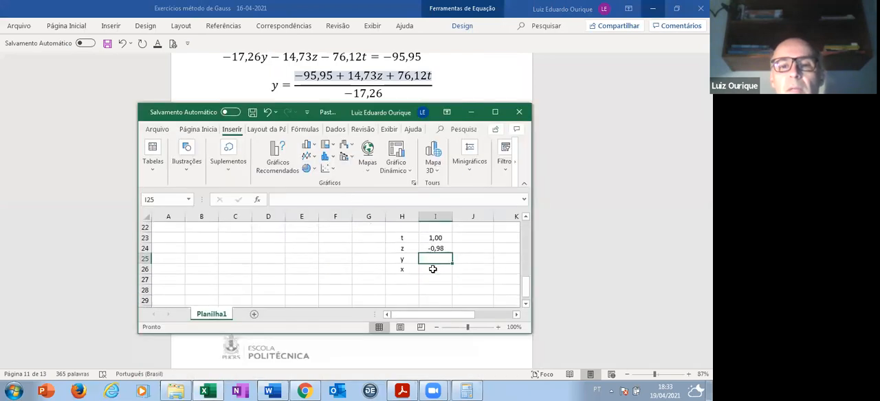
pyautogui.click(282, 196)
pyautogui.write('=')
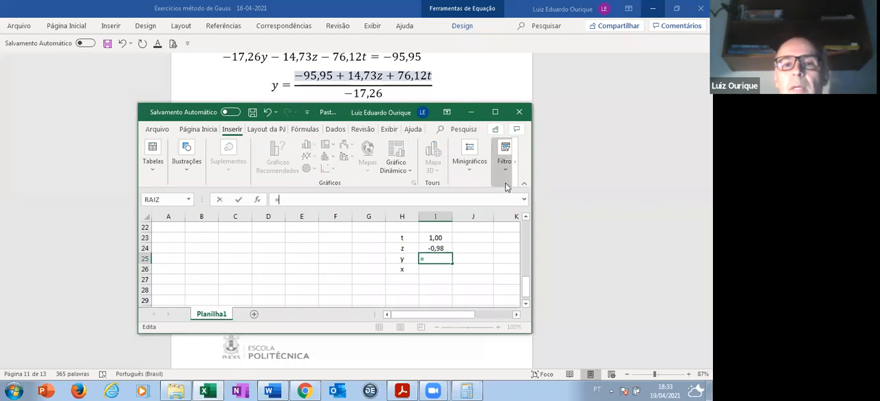
pyautogui.click(526, 217)
pyautogui.click(525, 217)
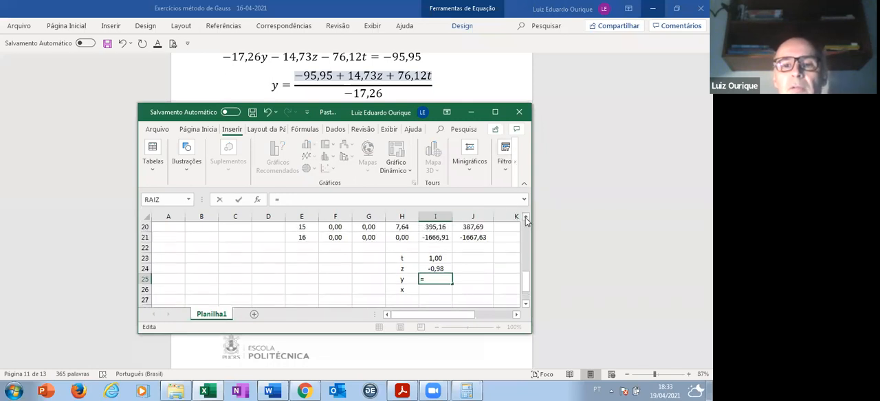
pyautogui.click(525, 217)
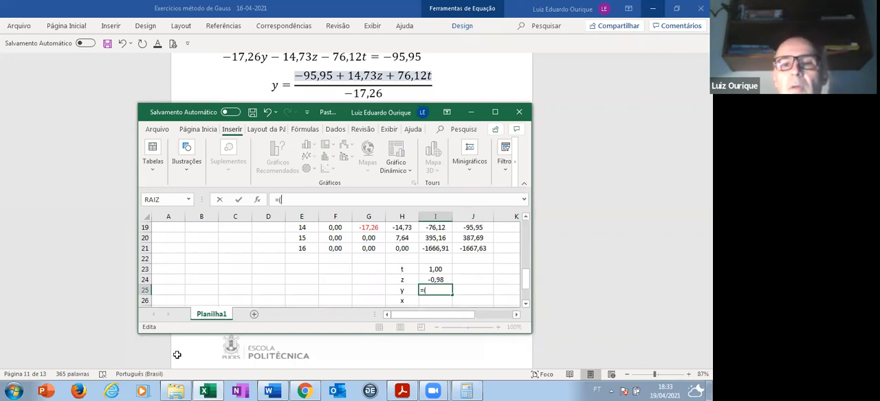
pyautogui.click(479, 228)
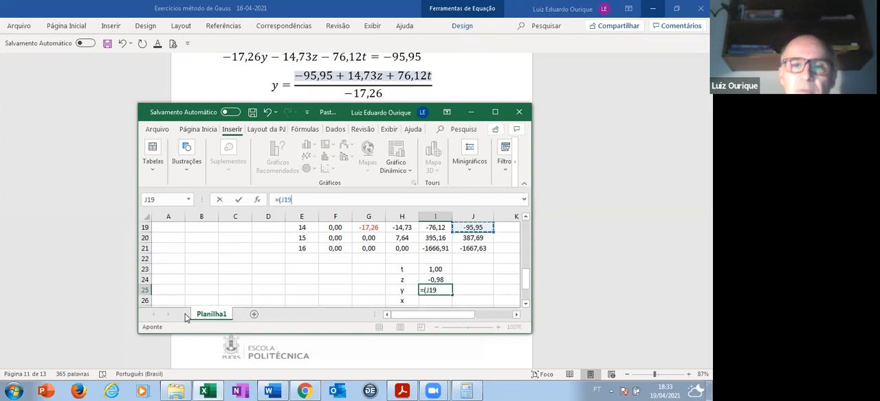
pyautogui.write('-')
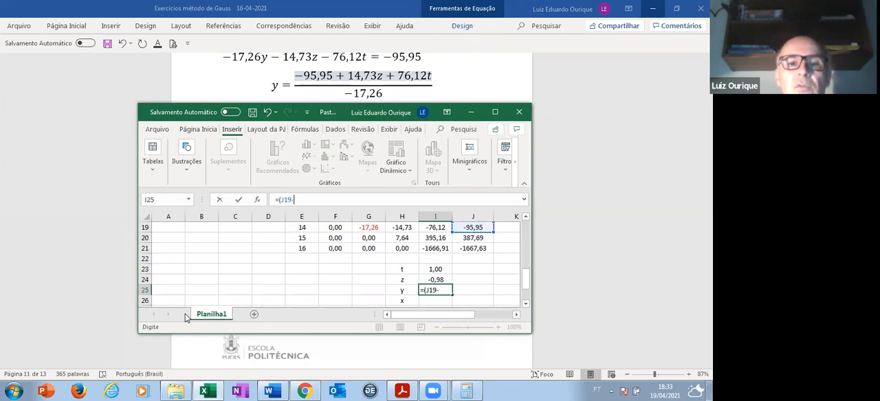
pyautogui.click(406, 227)
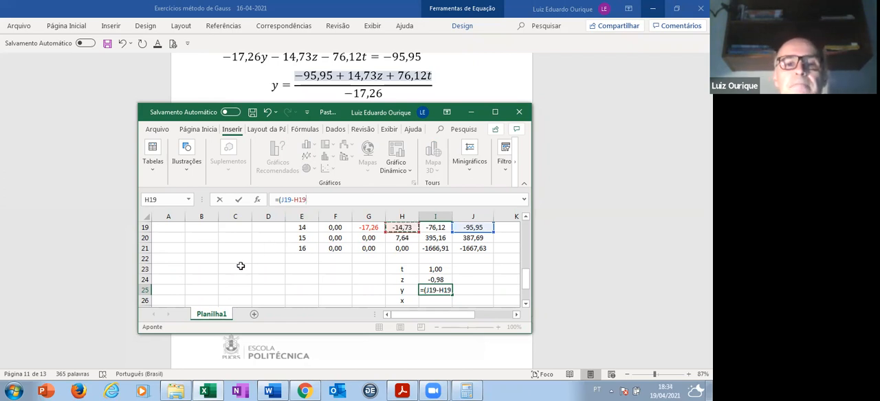
pyautogui.write('*')
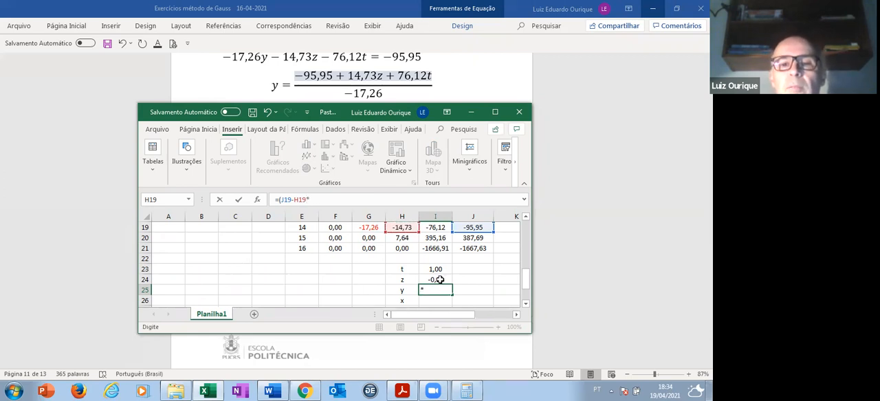
pyautogui.click(439, 280)
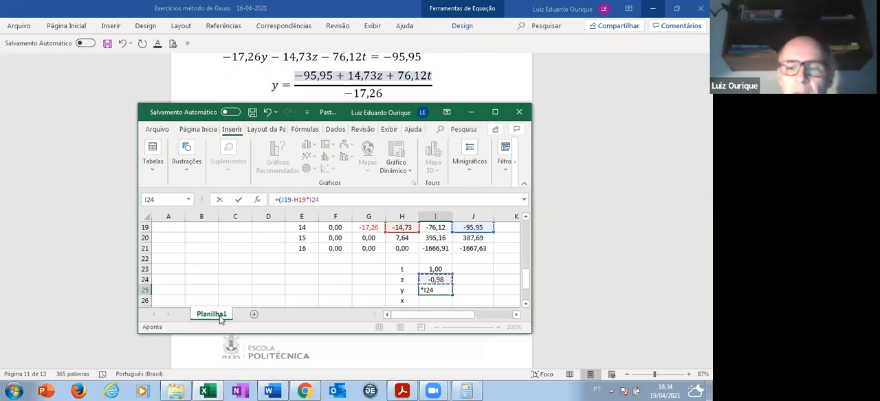
# - Complete the y formula by subtracting I19 times the t value in I23, then dividing the whole numerator by G19
pyautogui.write('-')
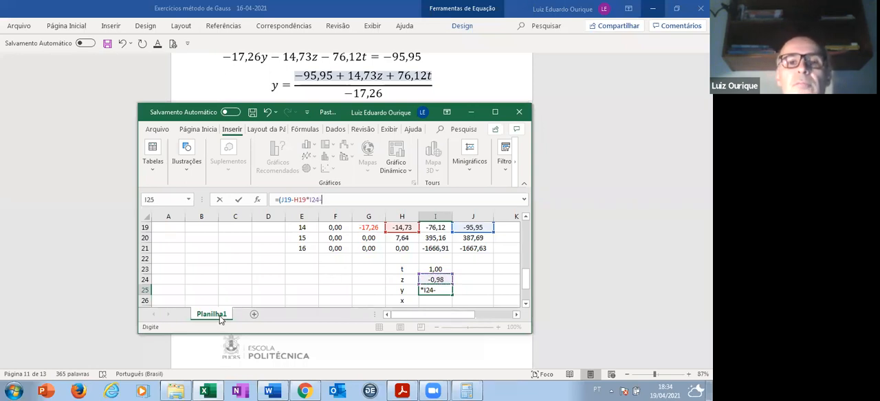
pyautogui.click(436, 227)
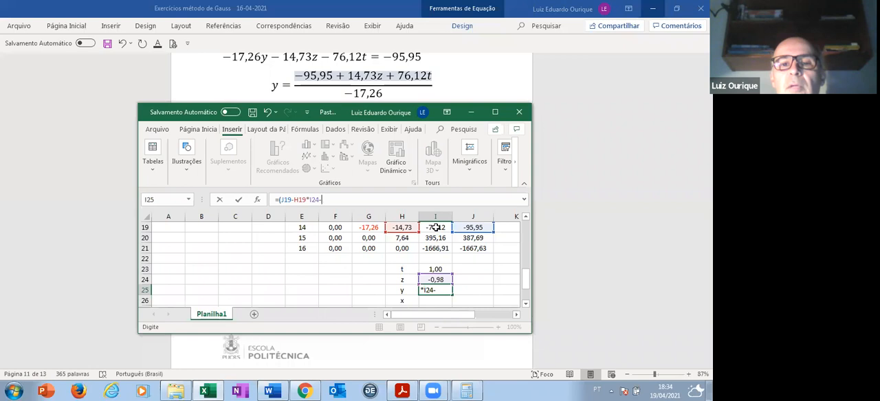
pyautogui.write('*')
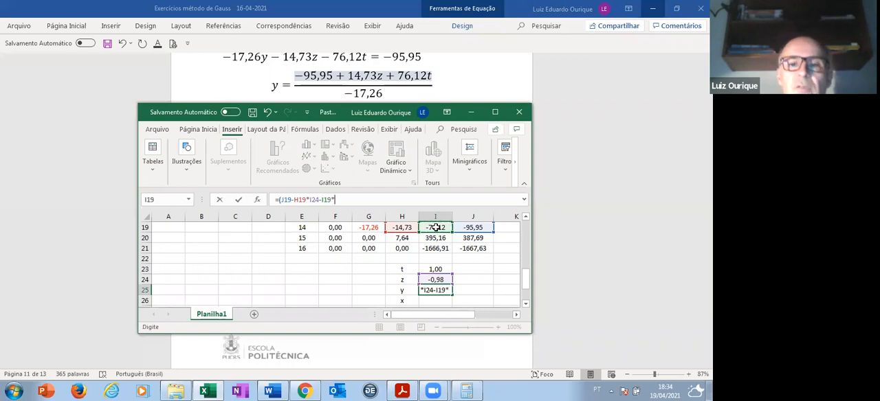
pyautogui.click(440, 269)
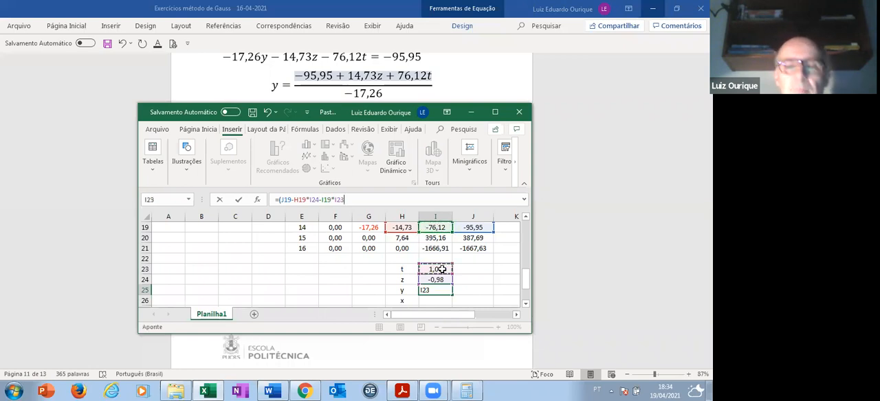
pyautogui.write(')')
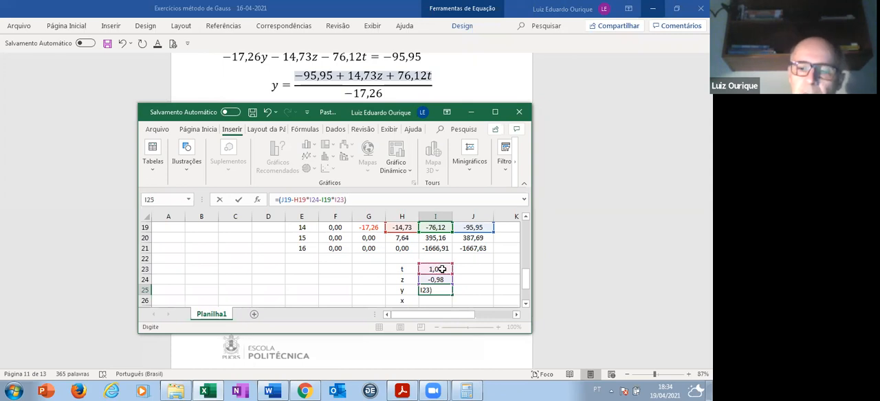
pyautogui.write('/')
pyautogui.click(378, 227)
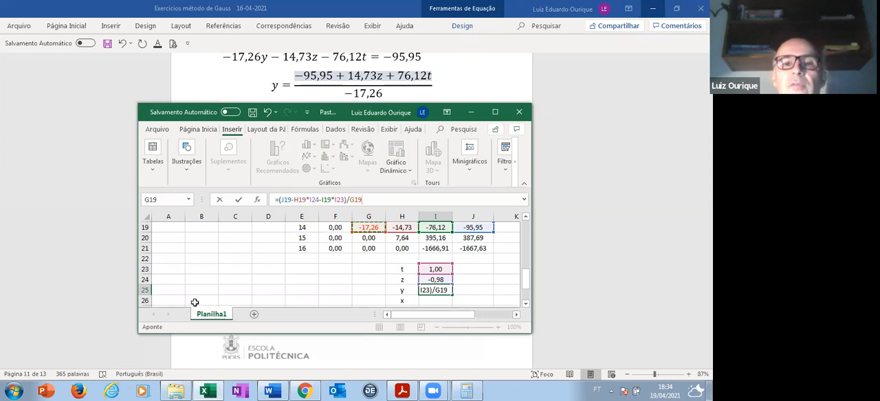
pyautogui.press('Return')
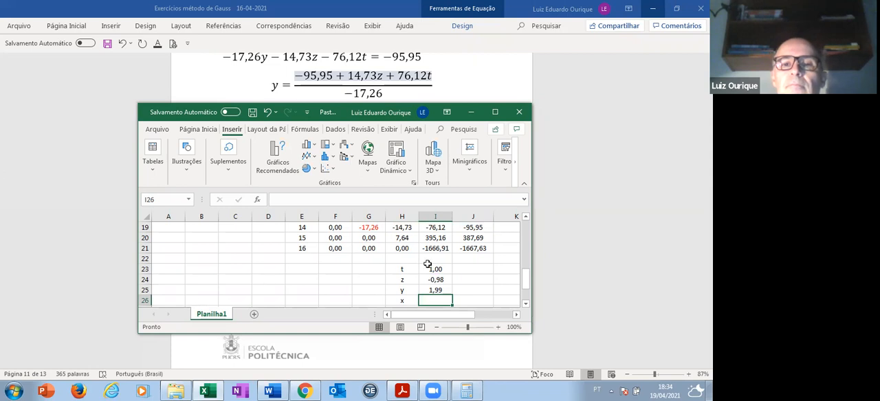
# - Maximise the workbook window and select the constant of line 10 in cell J15 for checking
pyautogui.click(496, 113)
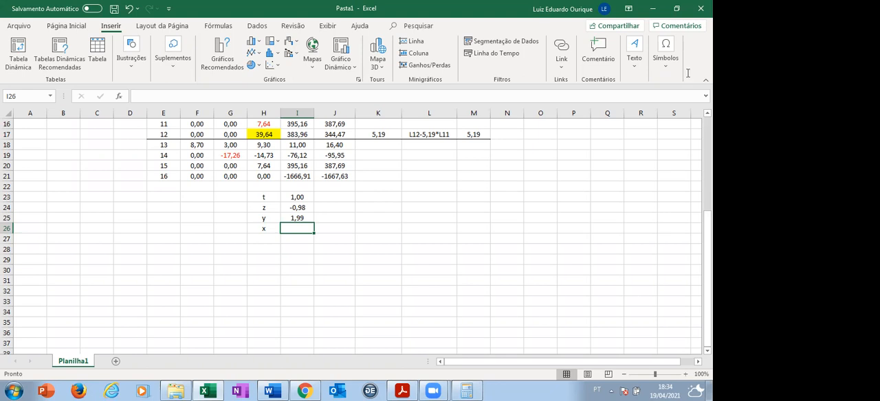
pyautogui.scroll(2, 356, 231)
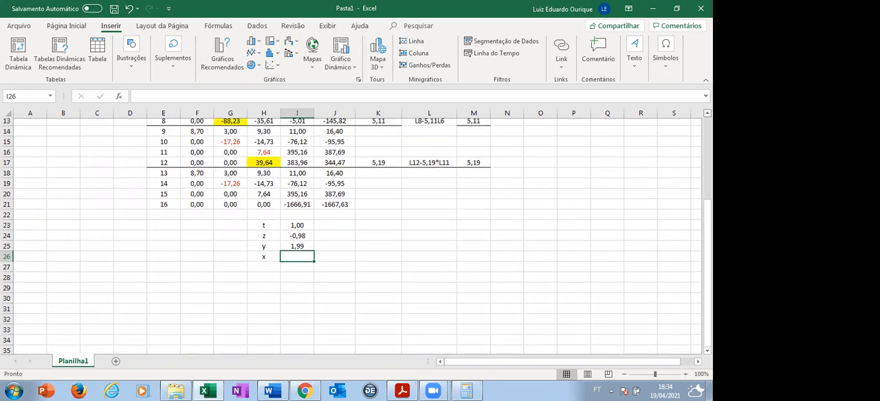
pyautogui.scroll(2, 355, 232)
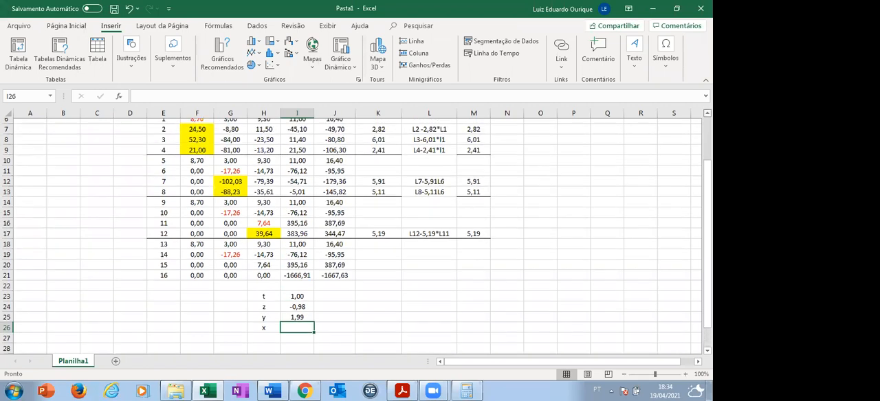
pyautogui.scroll(1, 336, 231)
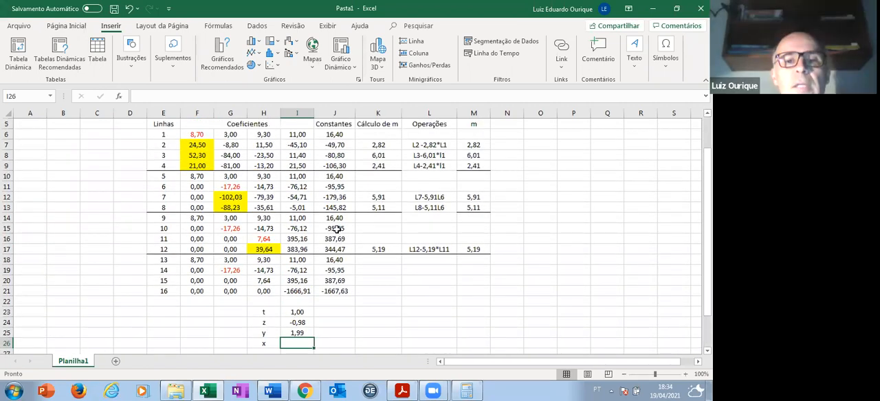
pyautogui.click(335, 229)
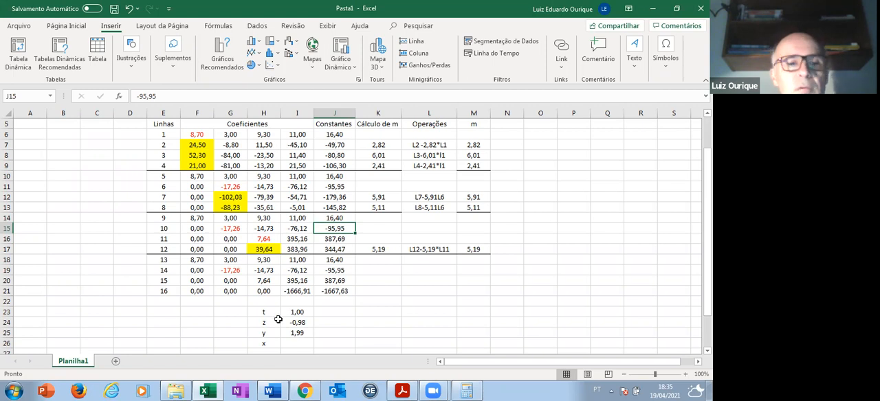
# - Switch to the Calculator, clear the previous result and multiply 2,82 by 16,4
pyautogui.press('super')
pyautogui.click(477, 391)
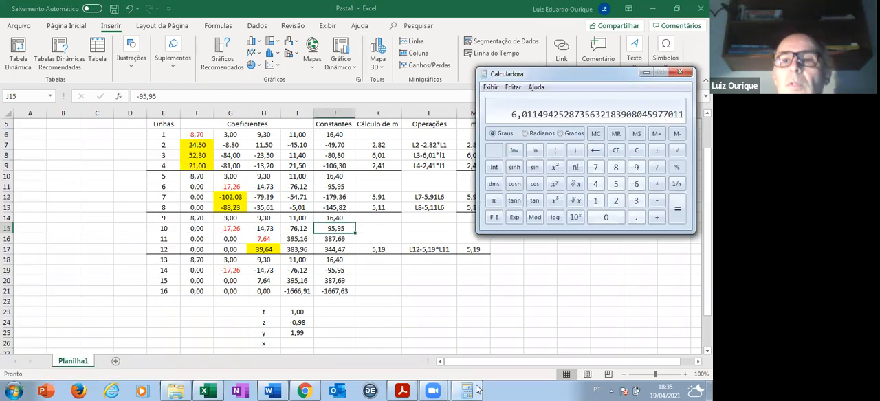
pyautogui.click(635, 150)
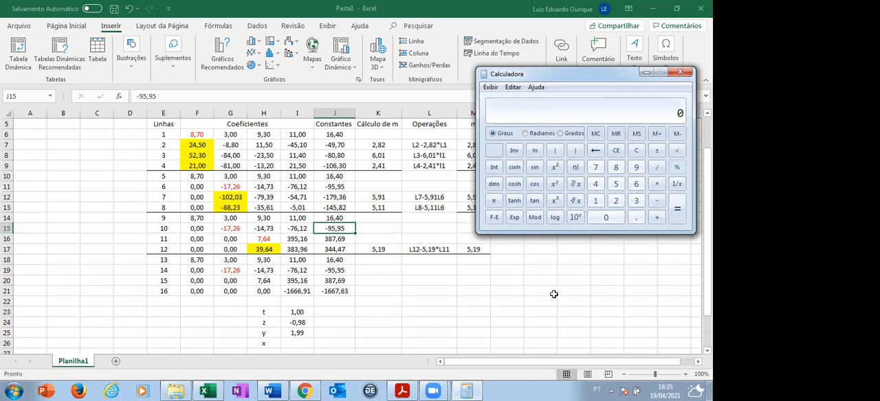
pyautogui.write('2,82')
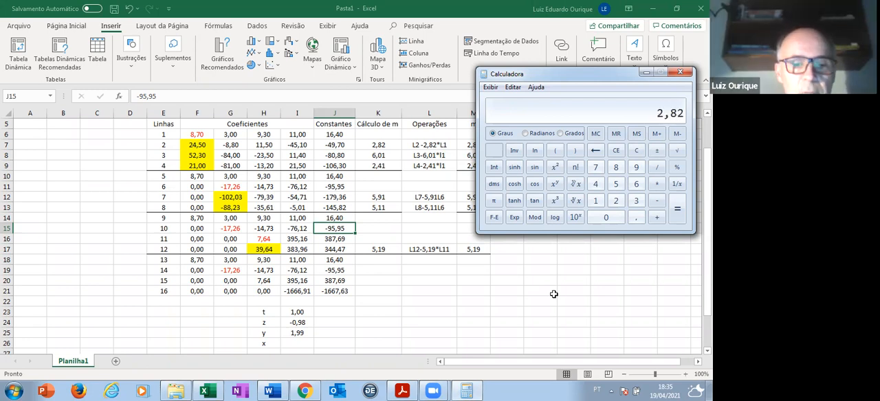
pyautogui.write('16,')
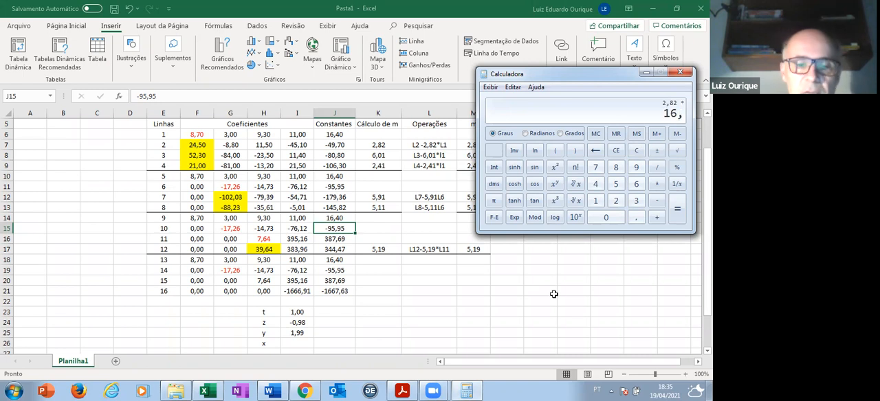
pyautogui.write('4')
pyautogui.press('Return')
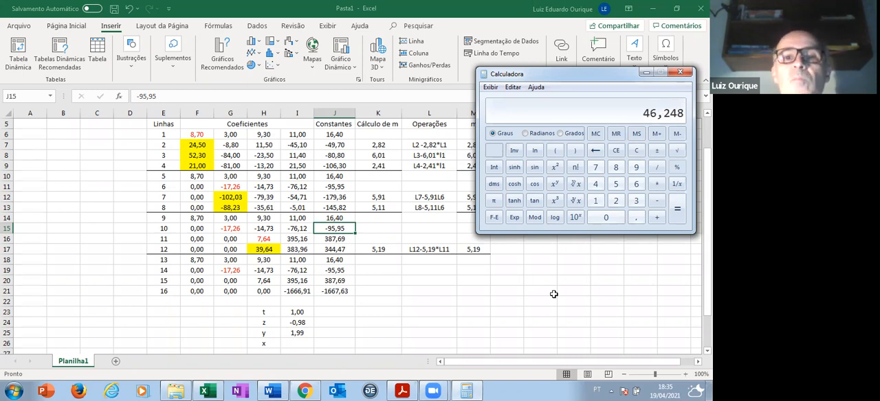
# - Try to add the negated product to -49,7 in the calculator, clearing the calculation at the end
pyautogui.click(658, 151)
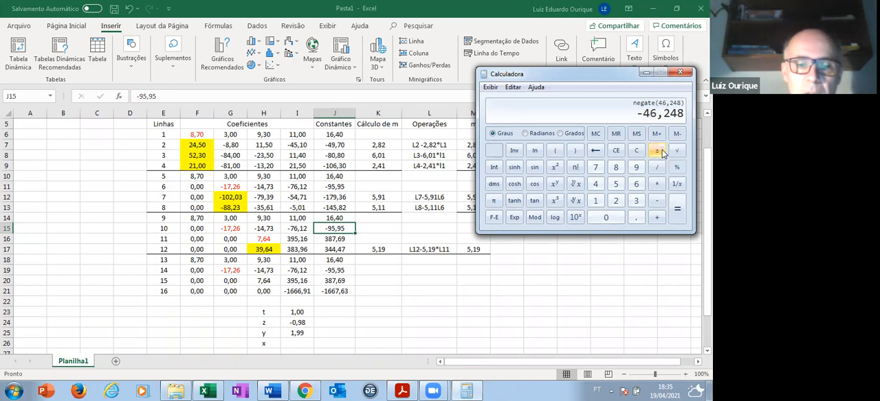
pyautogui.write('49,')
pyautogui.write('7')
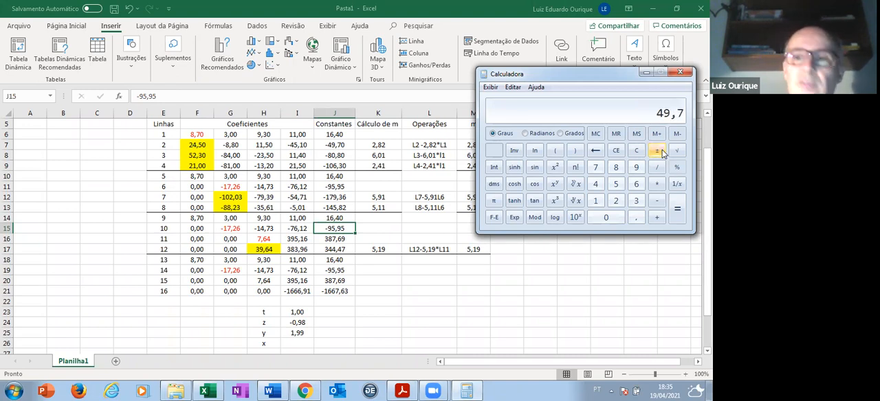
pyautogui.click(662, 153)
pyautogui.click(661, 220)
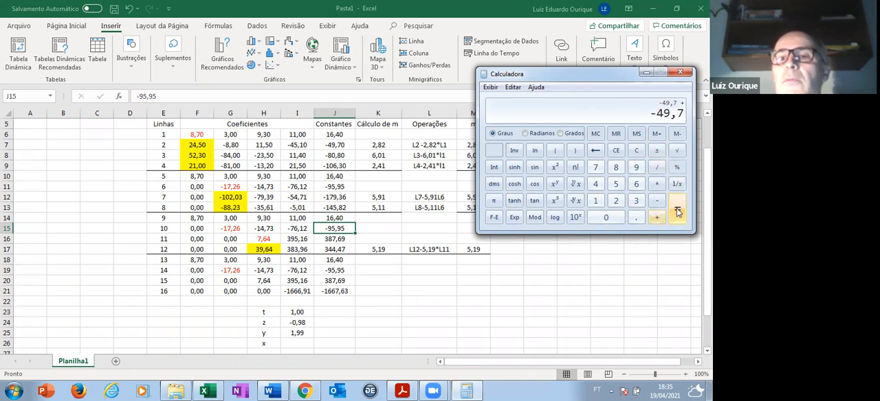
pyautogui.click(677, 212)
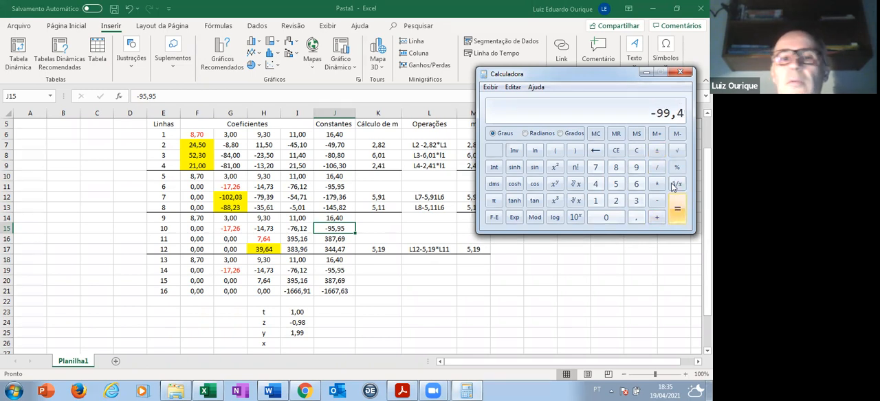
pyautogui.click(638, 153)
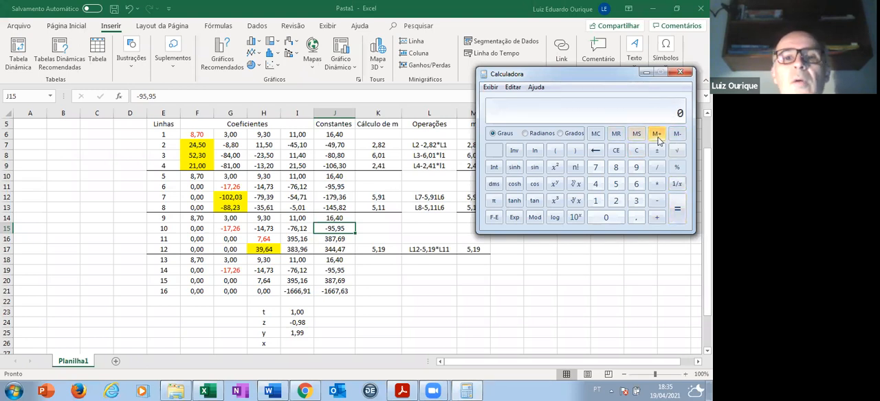
# - Compute 0 - 49,7 - 2,82 × 16,4 in the Calculator to check the constant of the eliminated second line
pyautogui.write('-')
pyautogui.write('49,7')
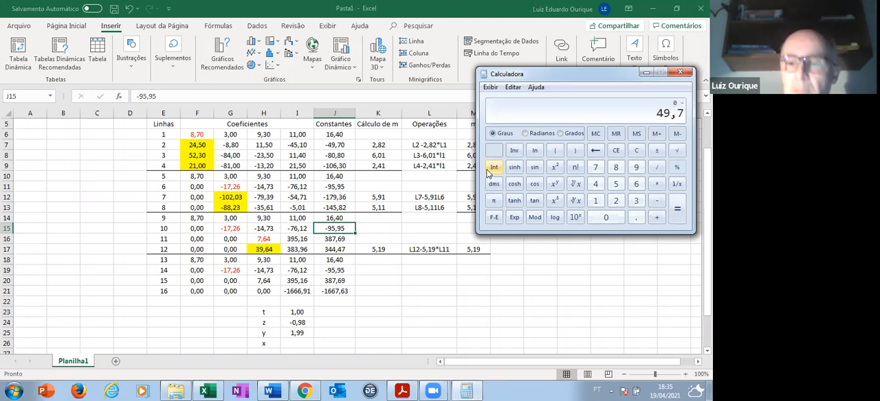
pyautogui.press('-')
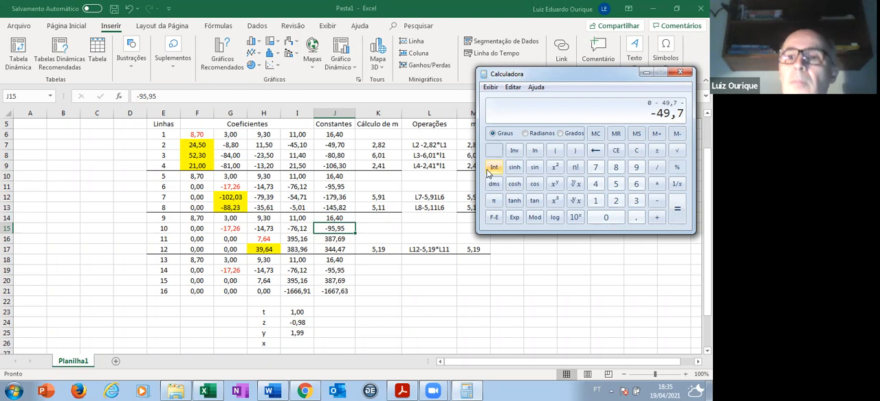
pyautogui.write('2,82')
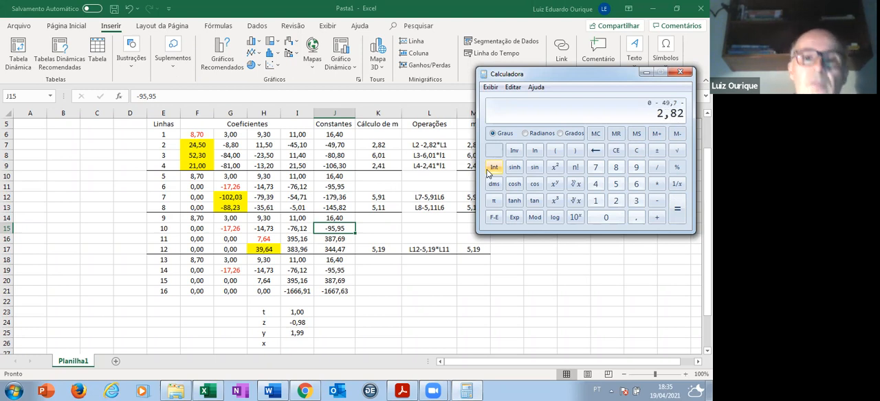
pyautogui.press('*')
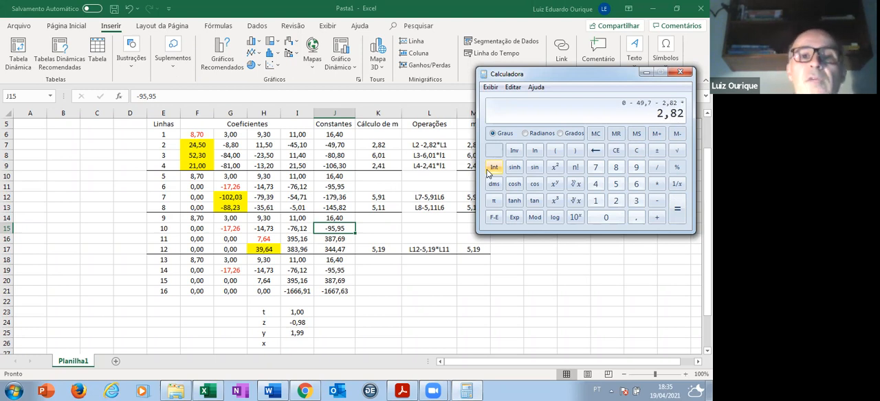
pyautogui.write('16,4')
pyautogui.press('Return')
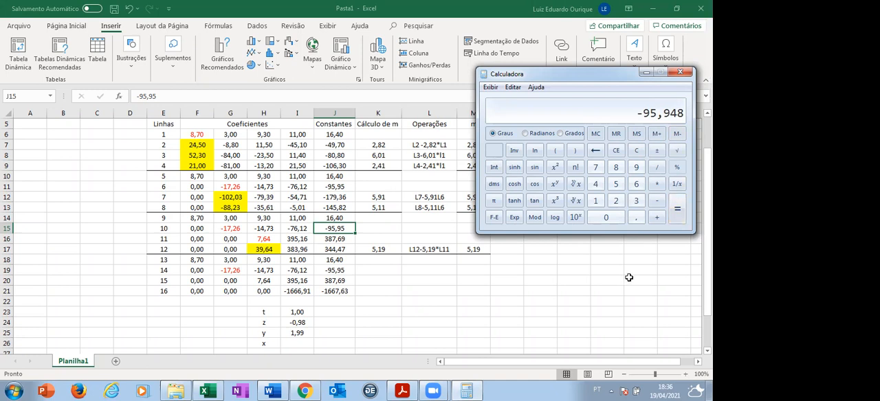
# - Select the constant of line 6 in J11, then bring the Calculator back and move it clear of column M
pyautogui.click(342, 187)
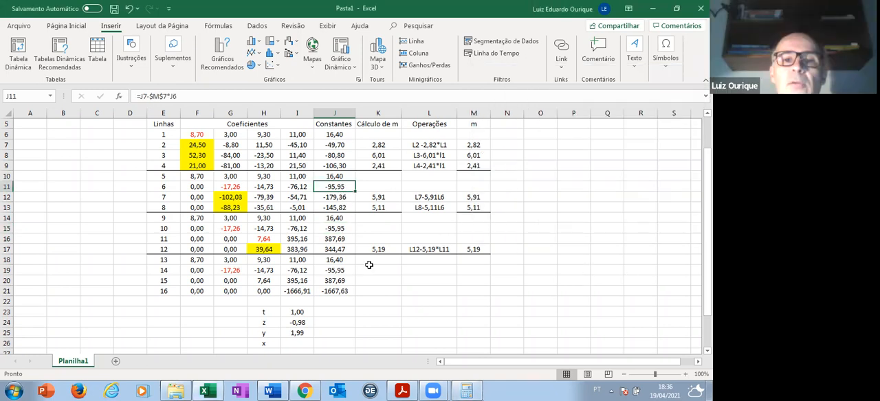
pyautogui.click(466, 391)
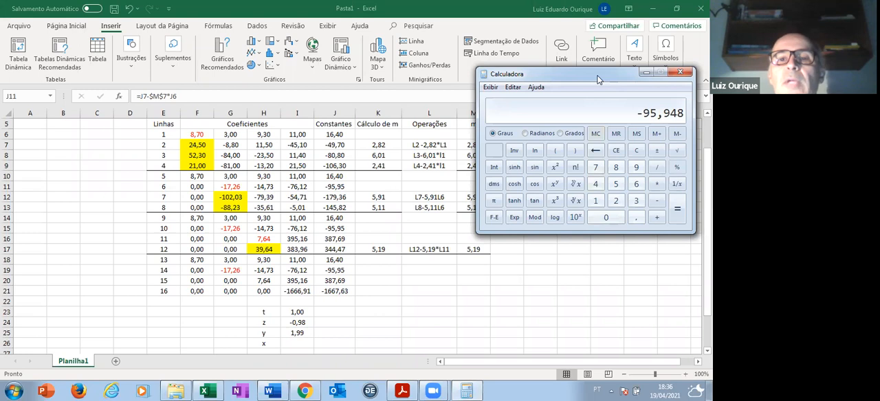
pyautogui.moveTo(598, 80); pyautogui.dragTo(626, 81)
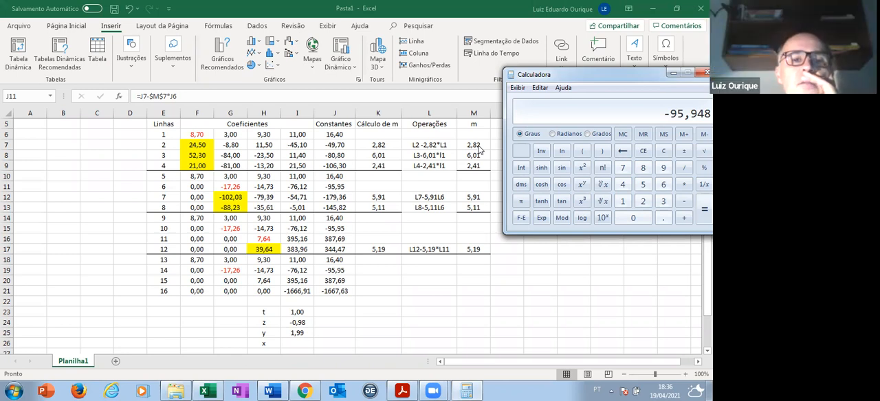
# - Return to the workbook and select all the coefficients and the constant of line 6, range F11:J11
pyautogui.click(234, 189)
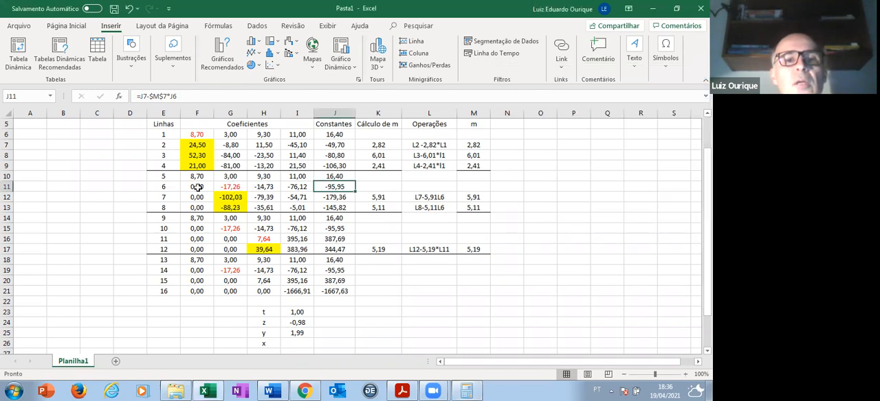
pyautogui.click(197, 187)
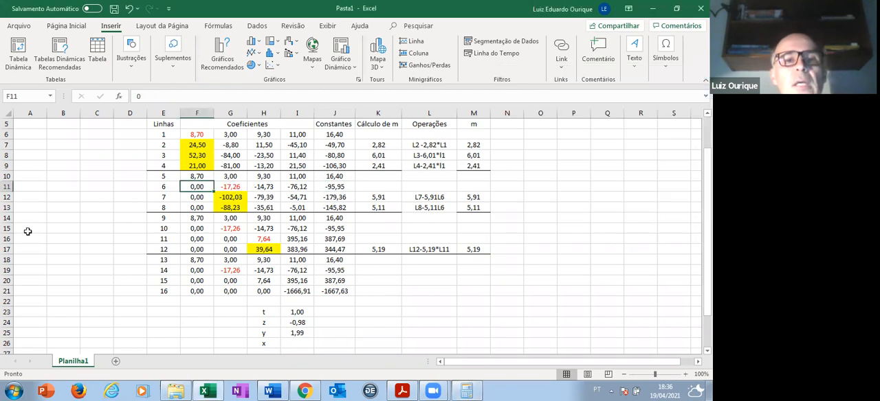
pyautogui.press('Right')
pyautogui.press('Left')
pyautogui.hotkey('shift', 'Right')
pyautogui.hotkey('shift', 'Right')
pyautogui.hotkey('shift', 'Right')
# - Select the values of lines 5 and 6 together, range F10:J11, to review them
pyautogui.hotkey('shift', 'Right')
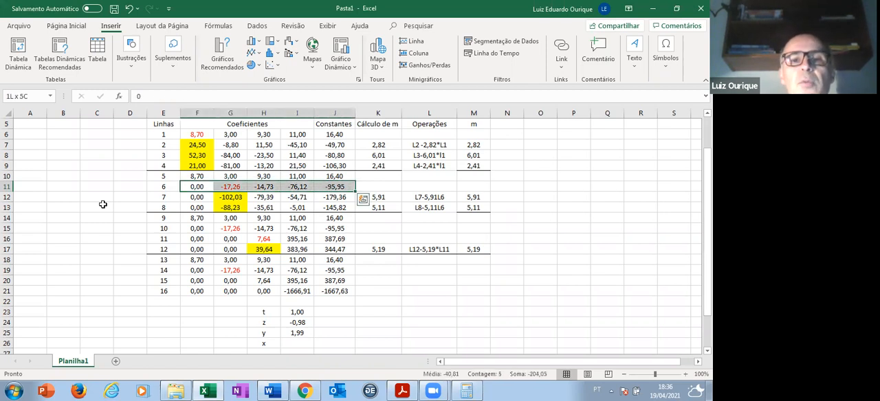
pyautogui.press('Up')
pyautogui.hotkey('shift', 'Right')
pyautogui.hotkey('shift', 'Right')
pyautogui.hotkey('shift', 'Right')
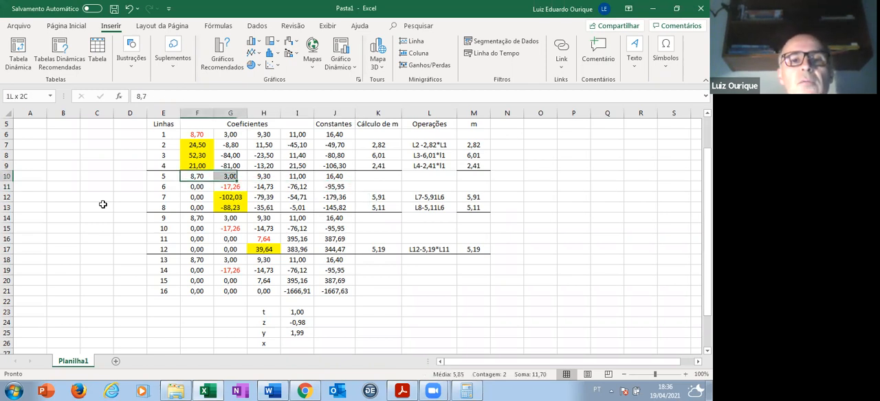
pyautogui.hotkey('shift', 'Right')
pyautogui.hotkey('shift', 'Down')
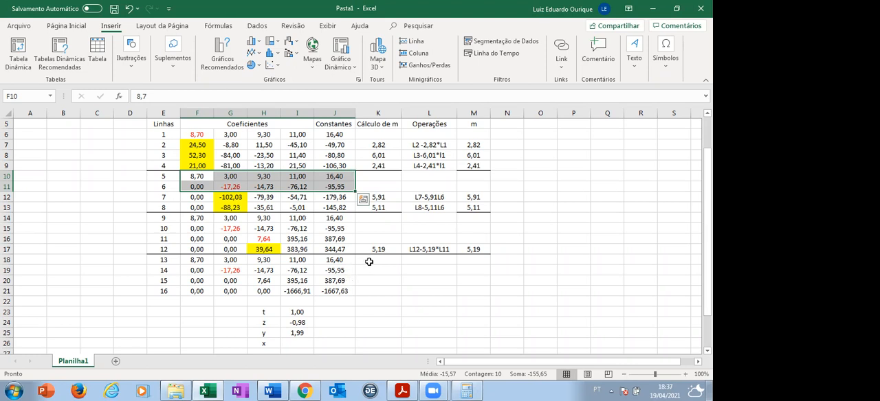
pyautogui.scroll(-1, 369, 262)
pyautogui.scroll(1, 369, 261)
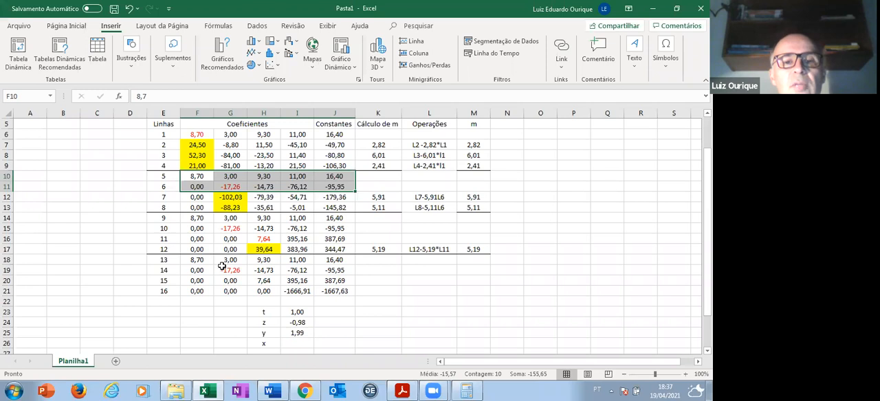
# - Start the x formula in I26 with the line 13 constant J18 minus G18 times the y value in I25
pyautogui.click(195, 260)
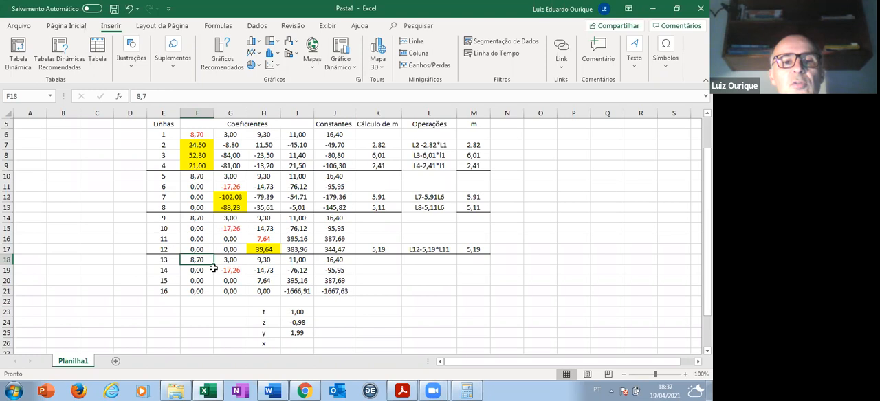
pyautogui.click(306, 342)
pyautogui.click(137, 94)
pyautogui.write('=')
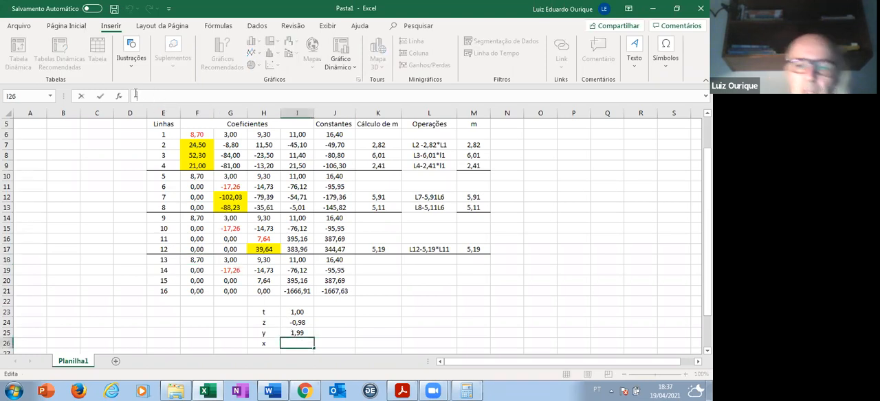
pyautogui.write('(')
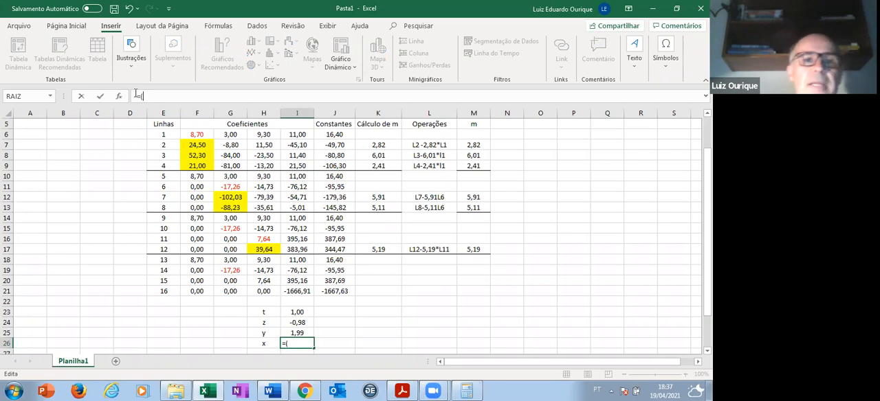
pyautogui.click(346, 260)
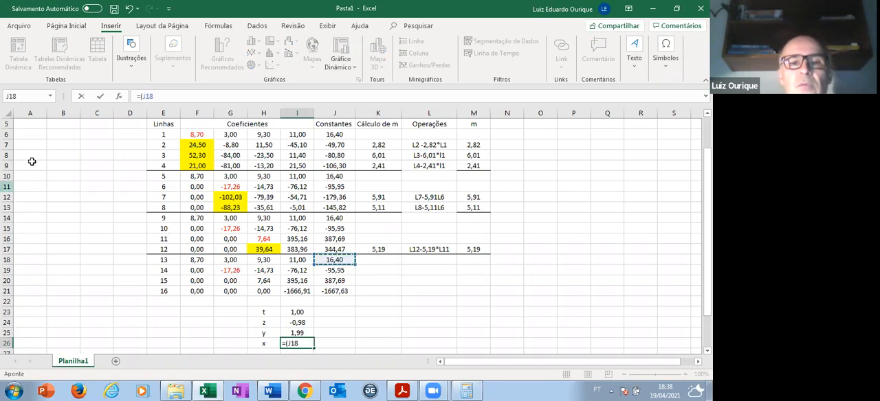
pyautogui.write('-')
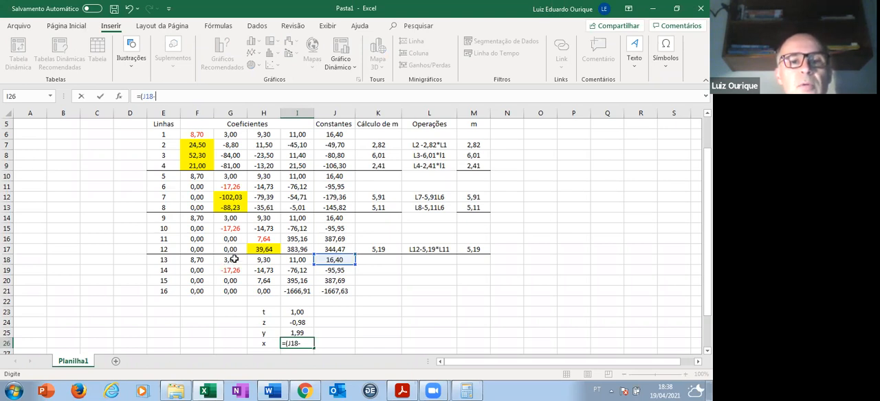
pyautogui.click(229, 259)
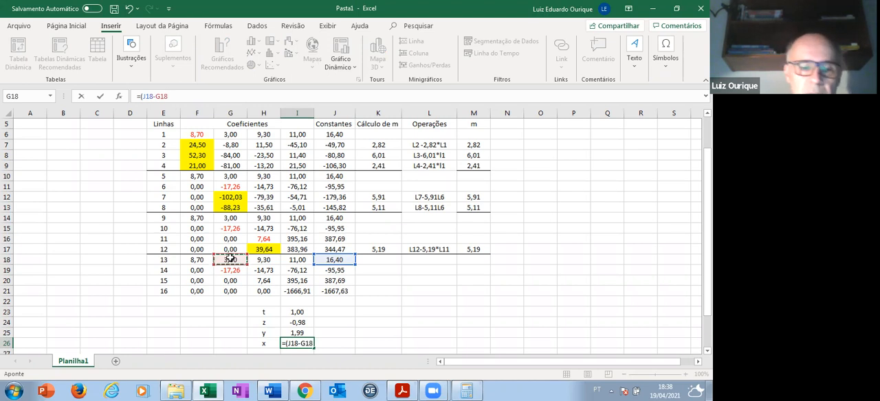
pyautogui.write('*')
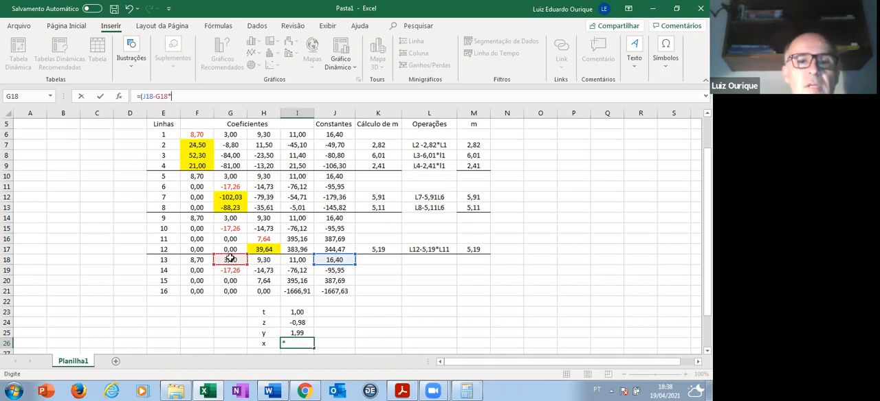
pyautogui.click(298, 333)
# - Complete the x formula by subtracting H18 times I24 and I18 times I23, then dividing the whole numerator by F18
pyautogui.write('-')
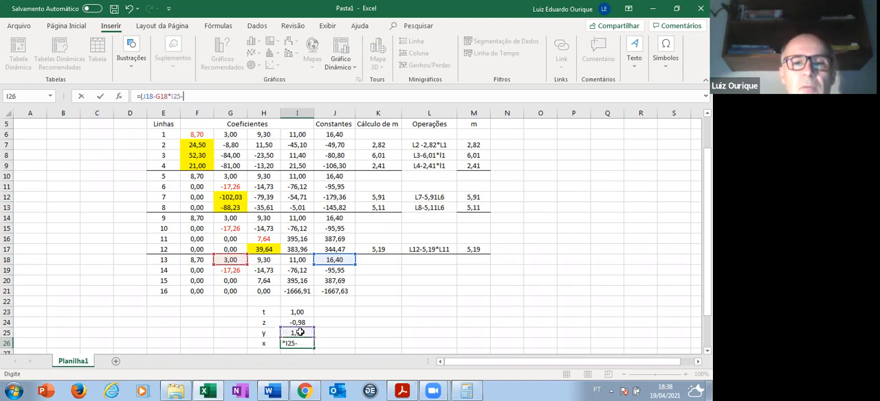
pyautogui.click(265, 260)
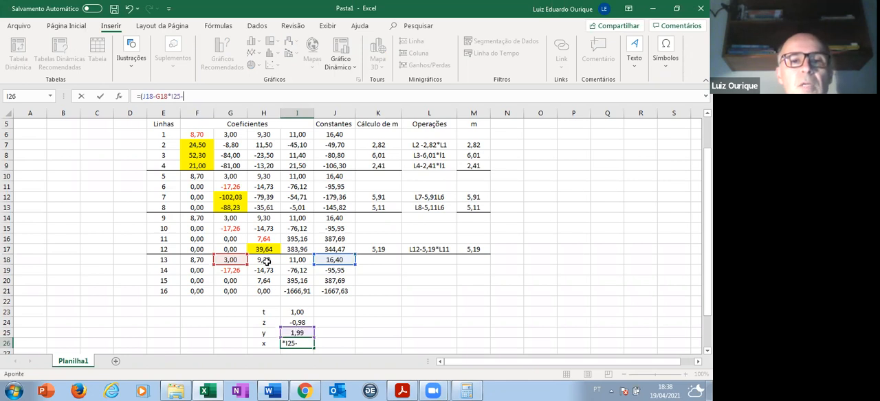
pyautogui.write('*')
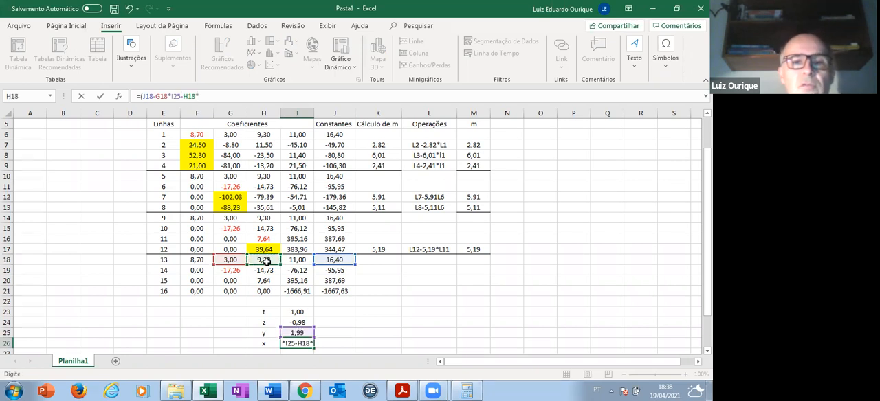
pyautogui.click(306, 323)
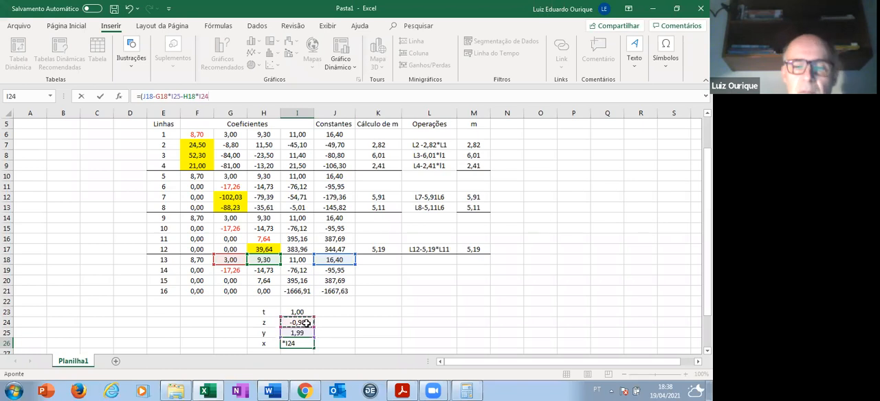
pyautogui.write('-')
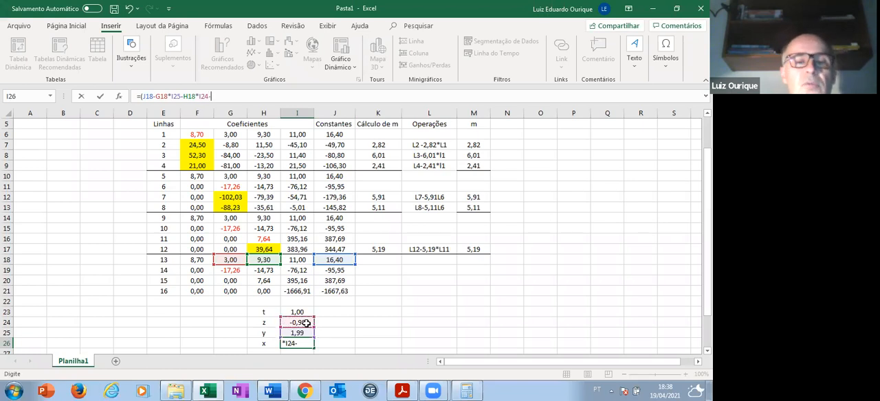
pyautogui.click(301, 259)
pyautogui.write('*')
pyautogui.click(303, 312)
pyautogui.write(')')
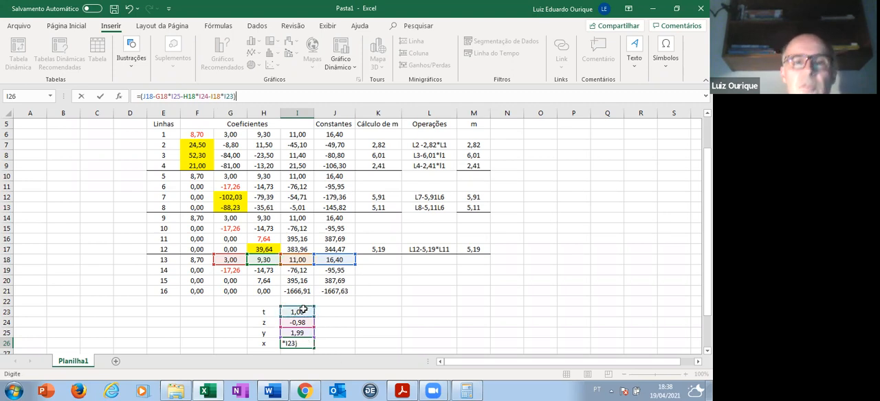
pyautogui.write('/')
pyautogui.click(199, 260)
pyautogui.press('Return')
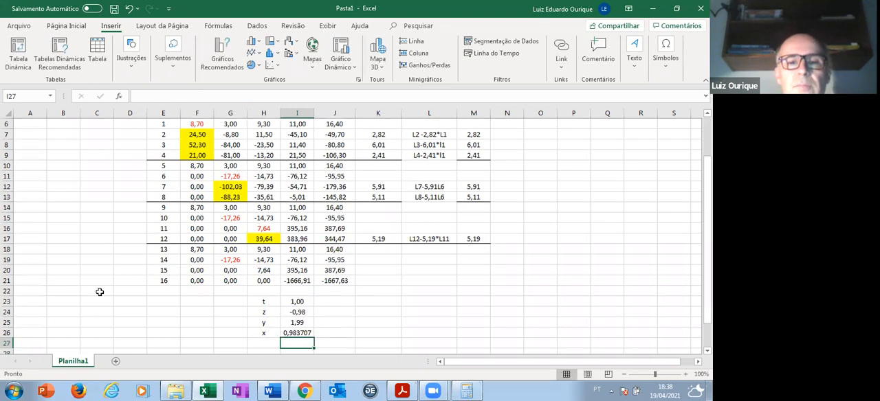
# - Format the x result in I26 as a number with two decimal places and replace its formula with the value 0,98
pyautogui.click(303, 332)
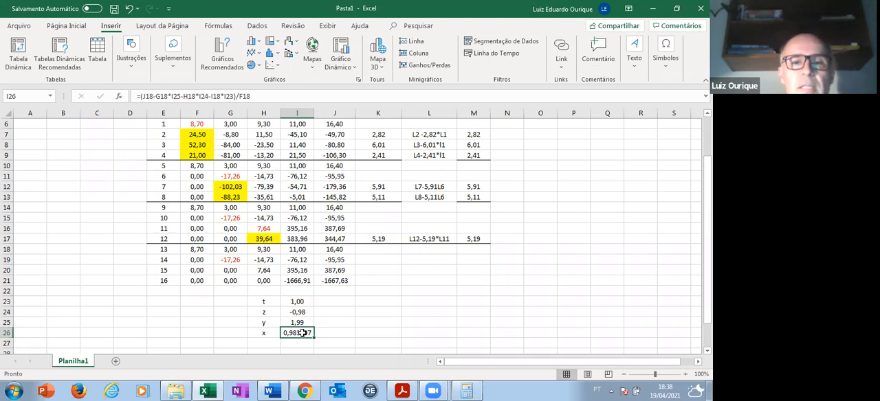
pyautogui.rightClick(303, 333)
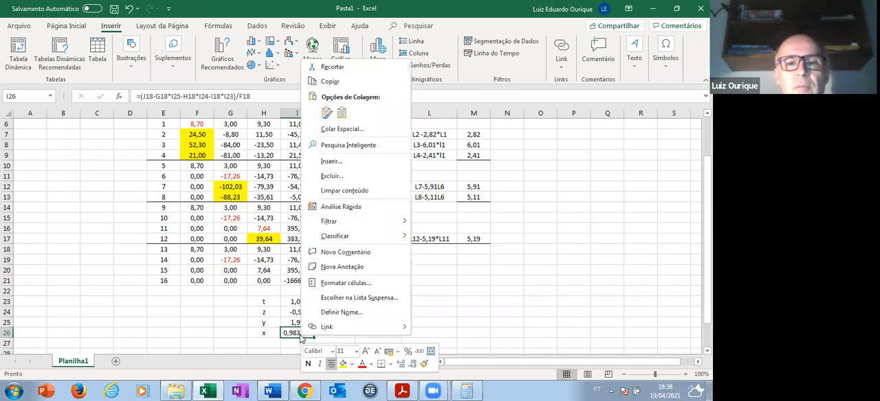
pyautogui.click(345, 284)
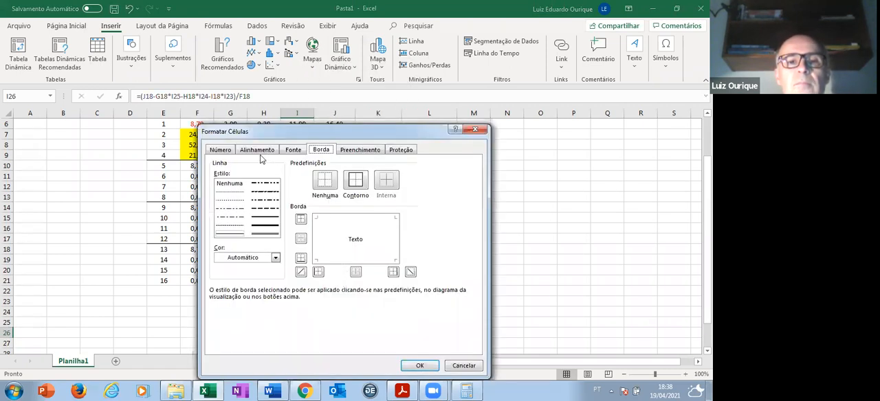
pyautogui.click(229, 151)
pyautogui.click(228, 180)
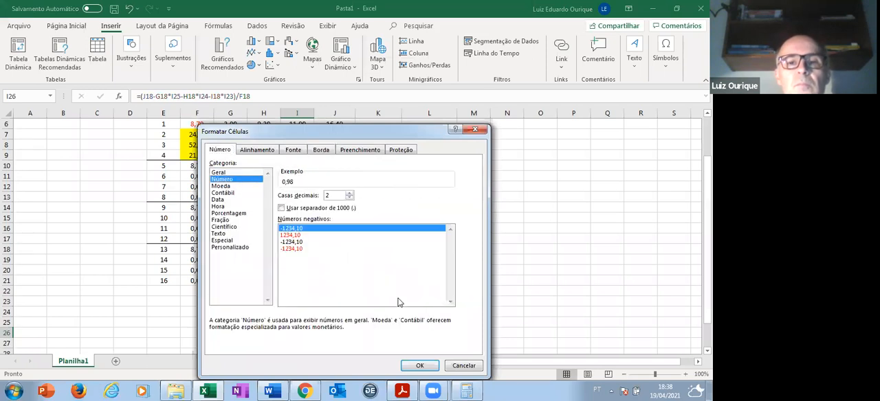
pyautogui.click(420, 366)
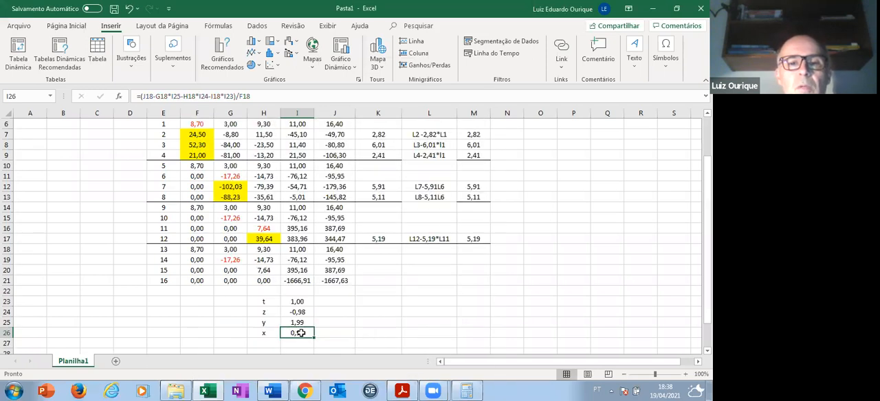
pyautogui.write('0,98')
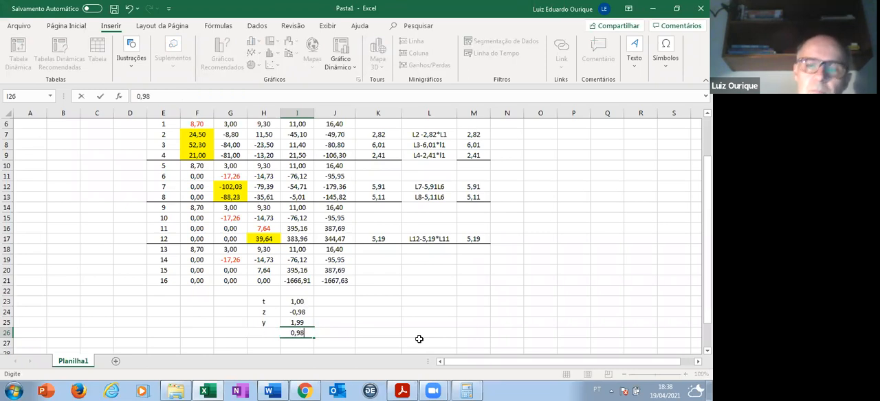
pyautogui.press('Return')
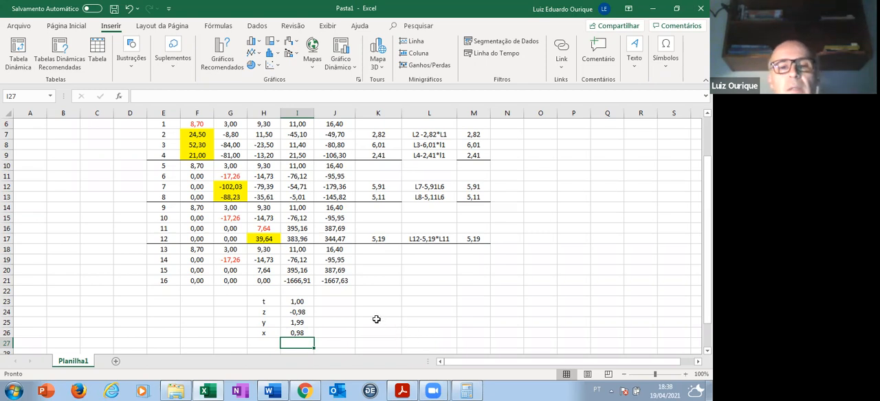
# - Switch to the Word document Exercícios método de Gauss and shrink its window so Excel's results in I23:I26 stay in view above it
pyautogui.scroll(-5, 375, 320)
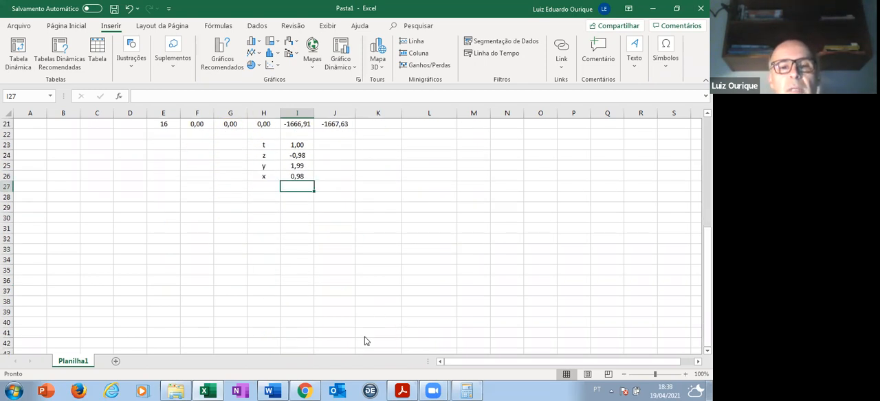
pyautogui.click(281, 389)
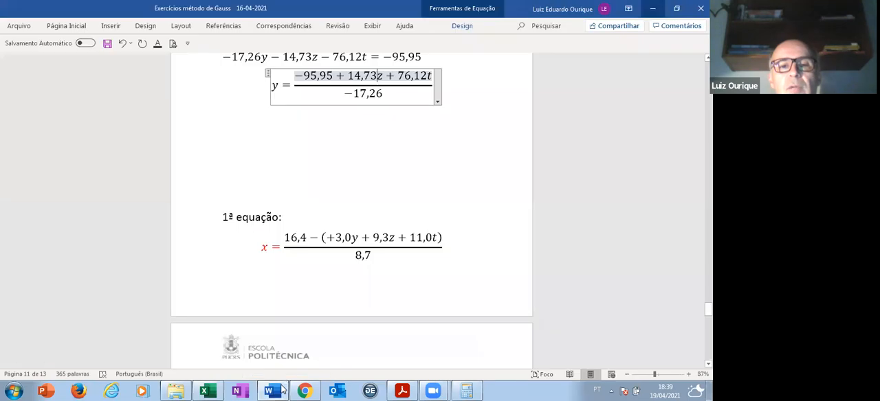
pyautogui.scroll(-5, 352, 206)
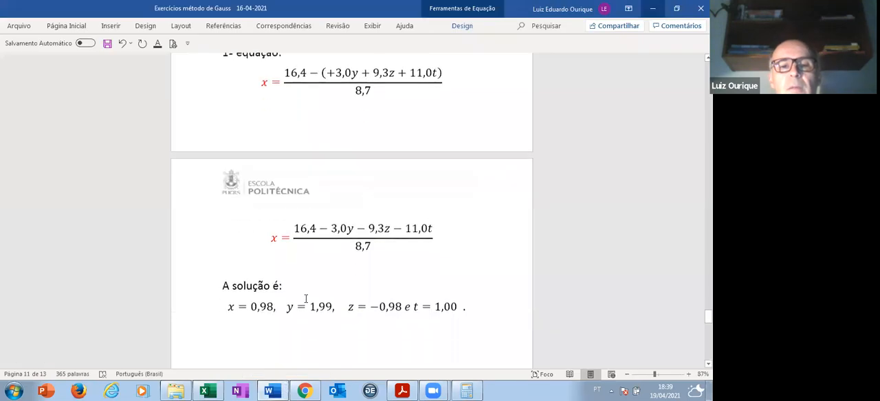
pyautogui.click(676, 9)
pyautogui.moveTo(334, 197); pyautogui.dragTo(351, 198)
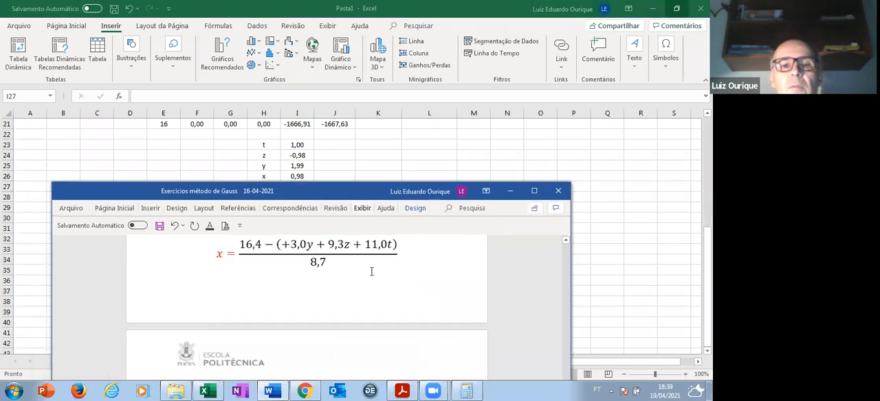
# - Compare the x, y, z and t values in the document's "A solução é:" line with the worksheet results
pyautogui.scroll(-3, 385, 283)
pyautogui.scroll(-3, 300, 314)
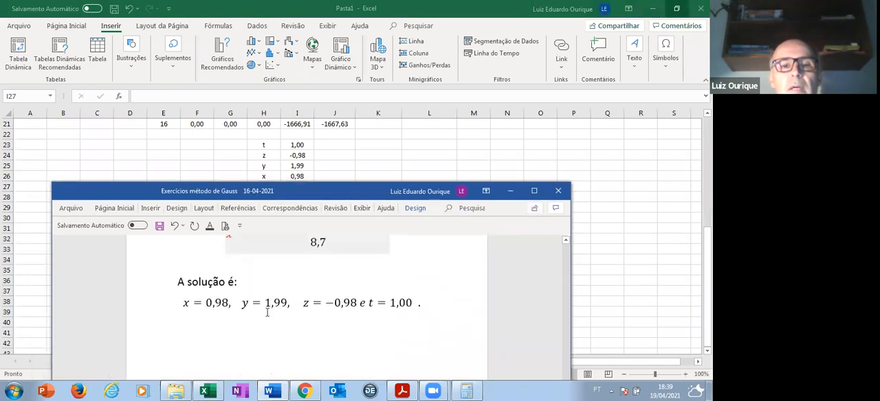
pyautogui.moveTo(205, 303); pyautogui.dragTo(413, 303)
pyautogui.click(483, 304)
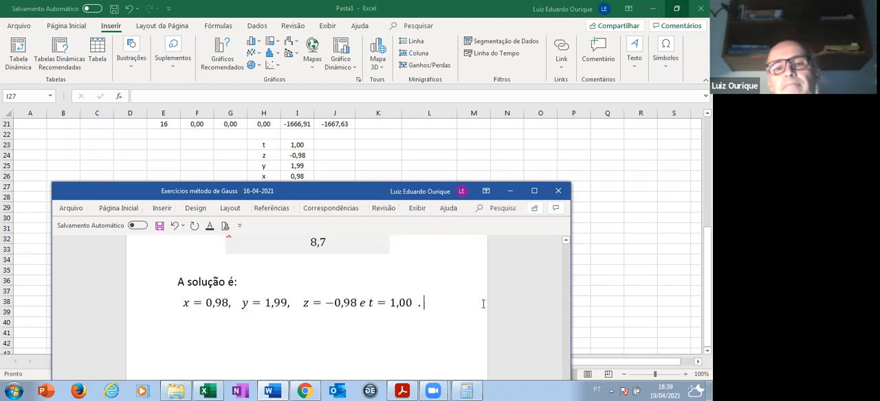